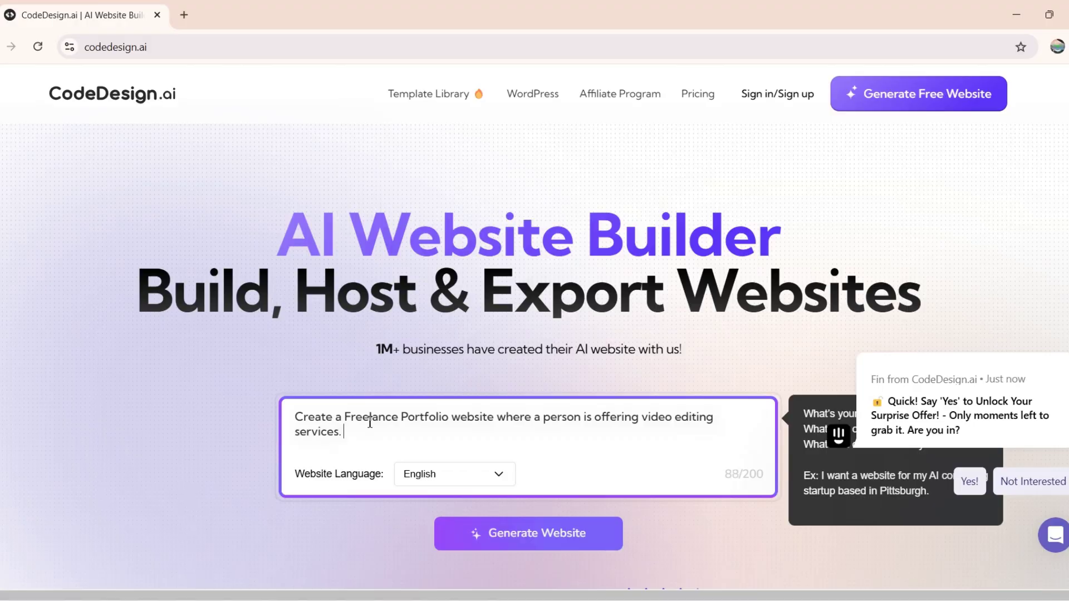
Step: Sign up to CodeDesign.ai with a Google account, answer 'for fun or looking around', and continue to generation
{"action": "left_click", "coordinate": [519, 540]}
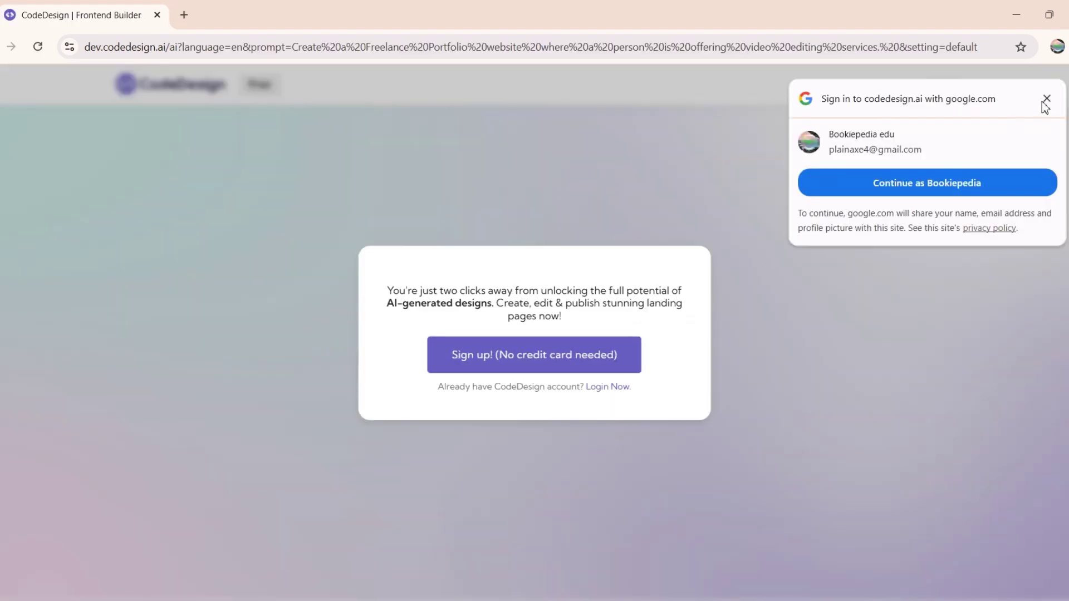
{"action": "left_click", "coordinate": [1046, 99]}
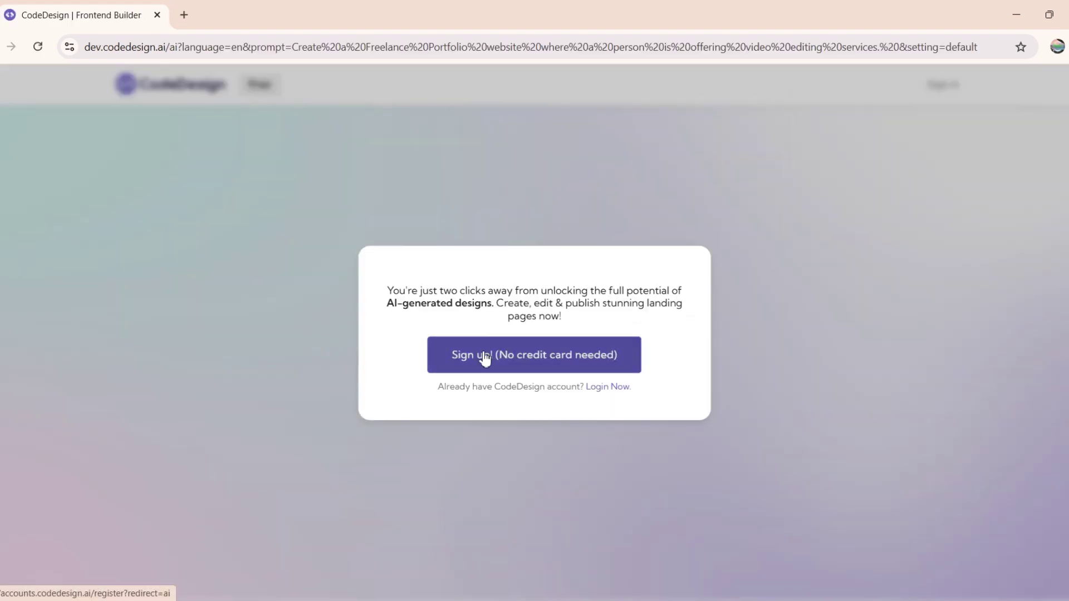
{"action": "left_click", "coordinate": [496, 359]}
{"action": "left_click", "coordinate": [590, 173]}
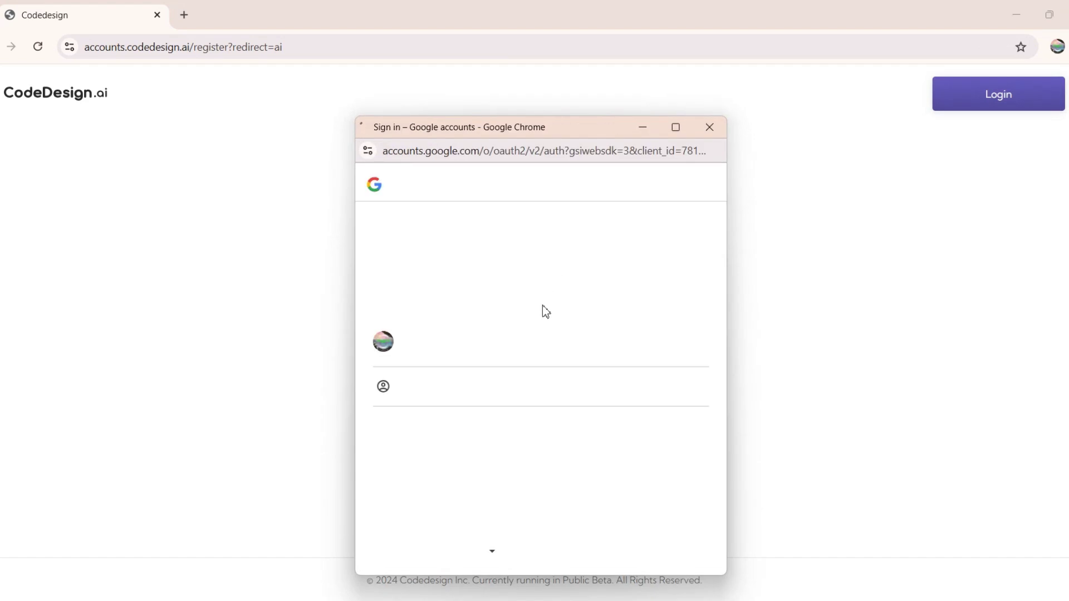
{"action": "left_click", "coordinate": [673, 446]}
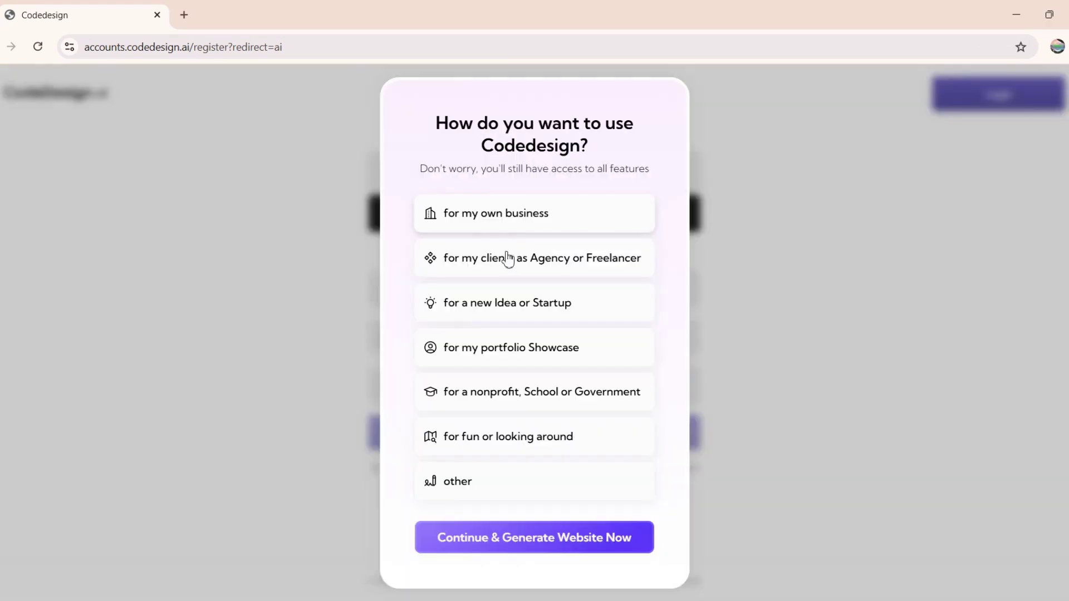
{"action": "left_click", "coordinate": [490, 445]}
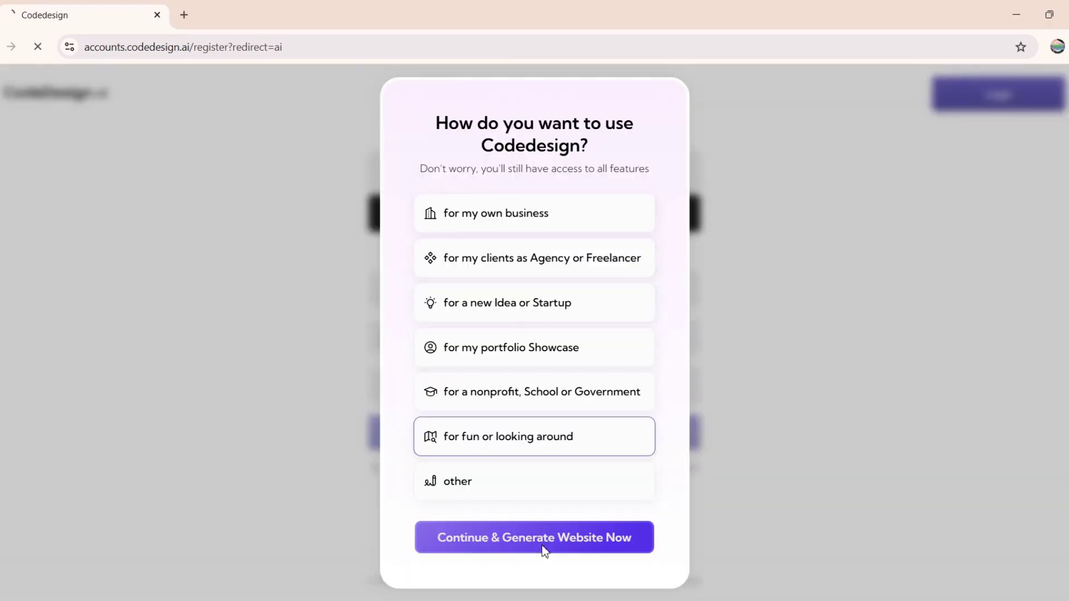
{"action": "left_click", "coordinate": [544, 544]}
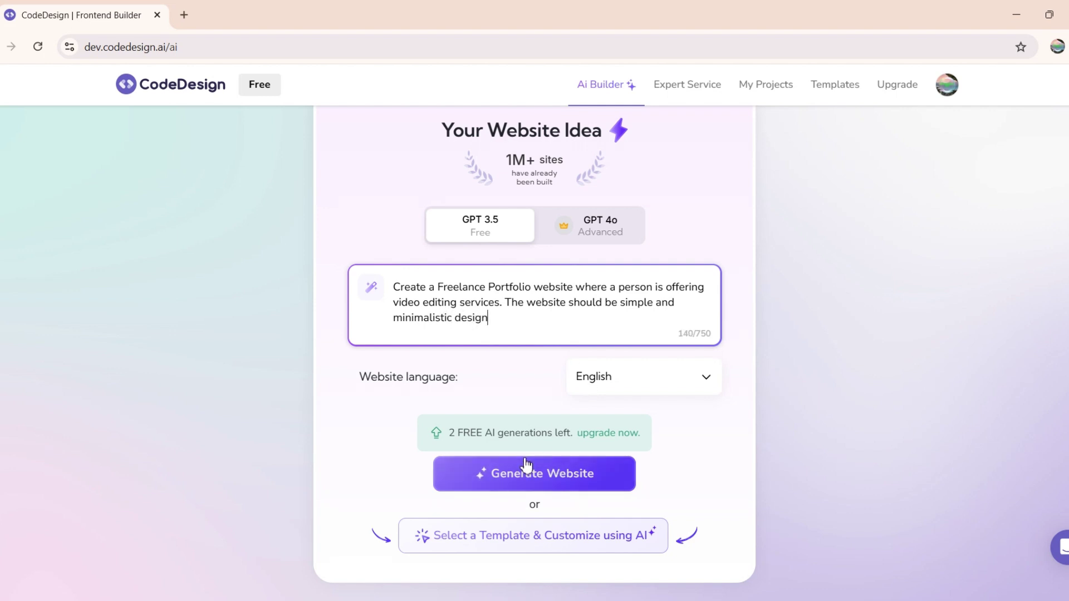
Step: Change the site location from Patna, India to California, US and generate the Video Editing Services website
{"action": "left_click_drag", "start_coordinate": [446, 432], "coordinate": [580, 443]}
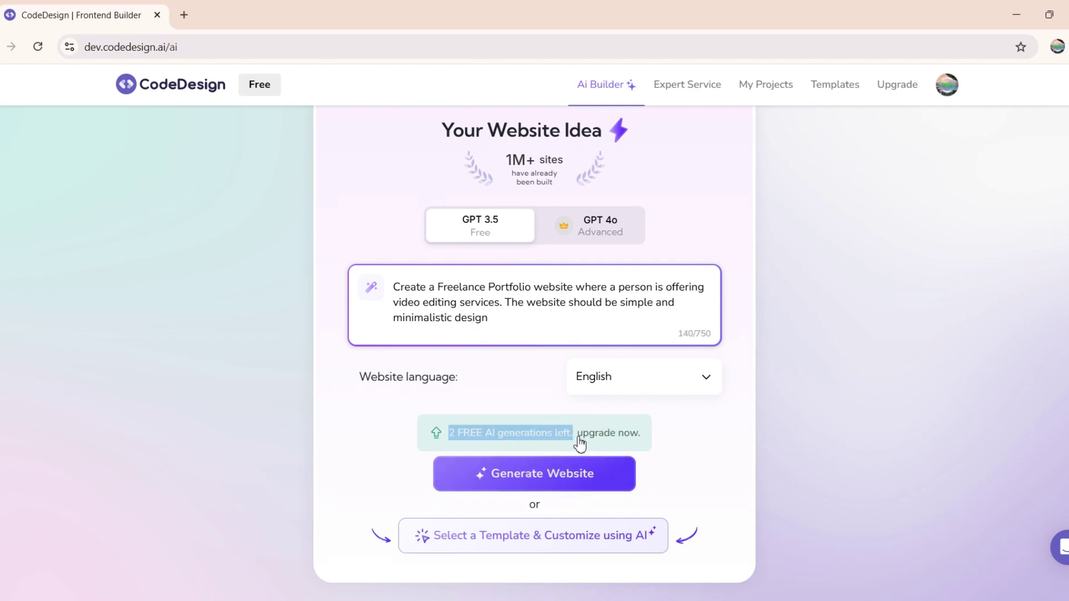
{"action": "left_click", "coordinate": [724, 438]}
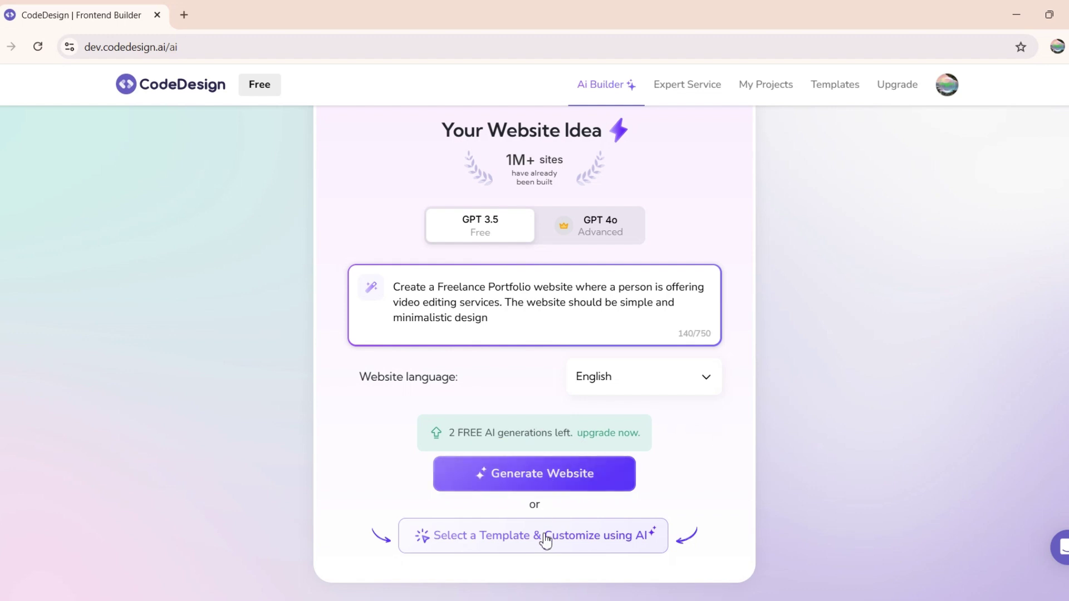
{"action": "left_click", "coordinate": [544, 490]}
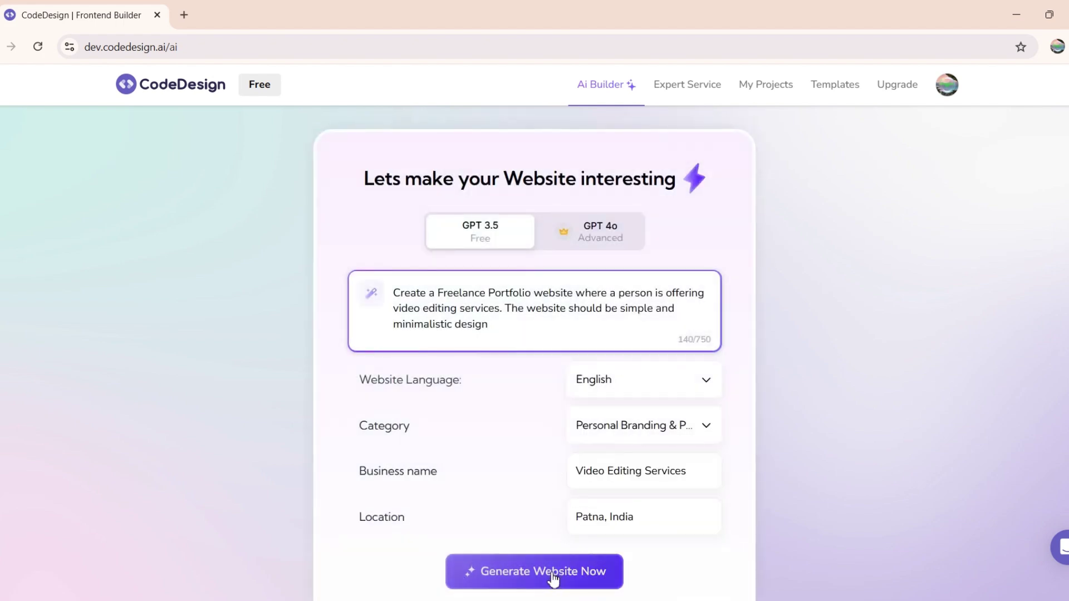
{"action": "triple_click", "coordinate": [624, 513]}
{"action": "type", "text": "California"}
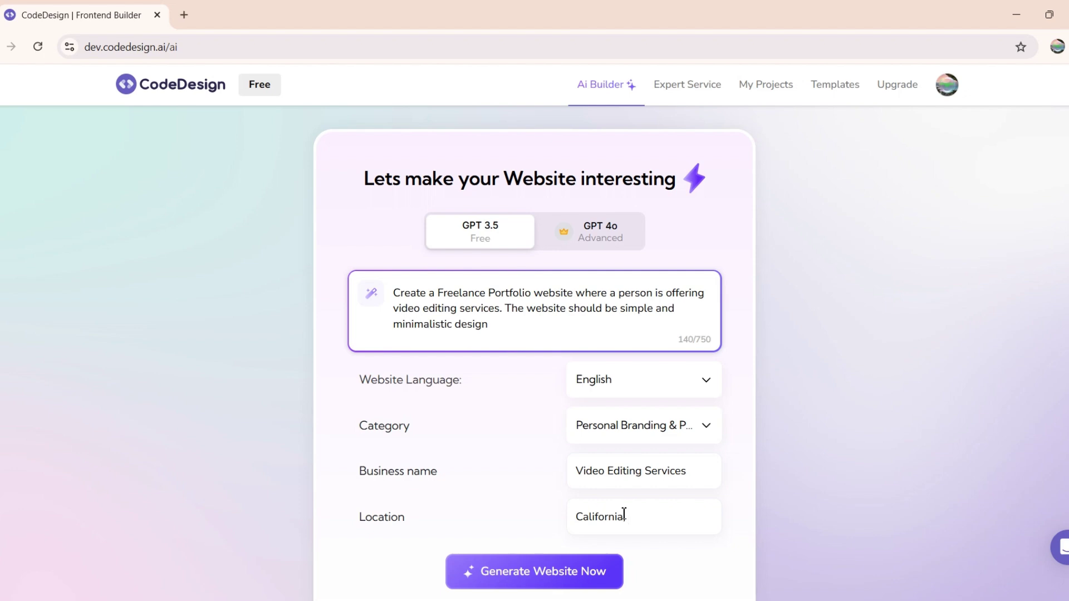
{"action": "type", "text": ", US"}
{"action": "left_click", "coordinate": [551, 571]}
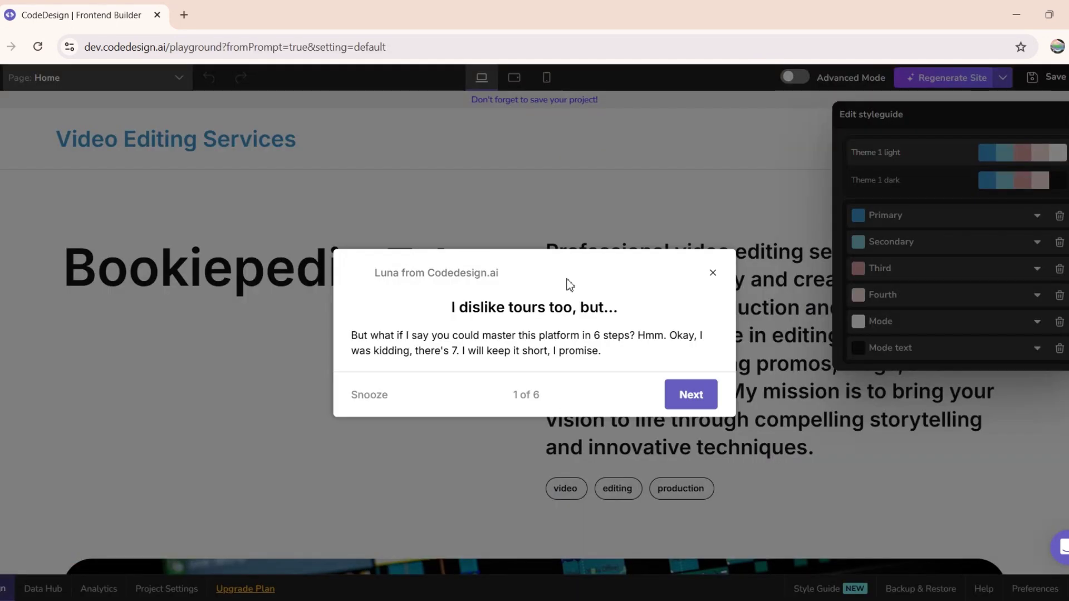
Step: Step through and close the editor's onboarding tour
{"action": "left_click", "coordinate": [690, 394]}
{"action": "left_click", "coordinate": [336, 446]}
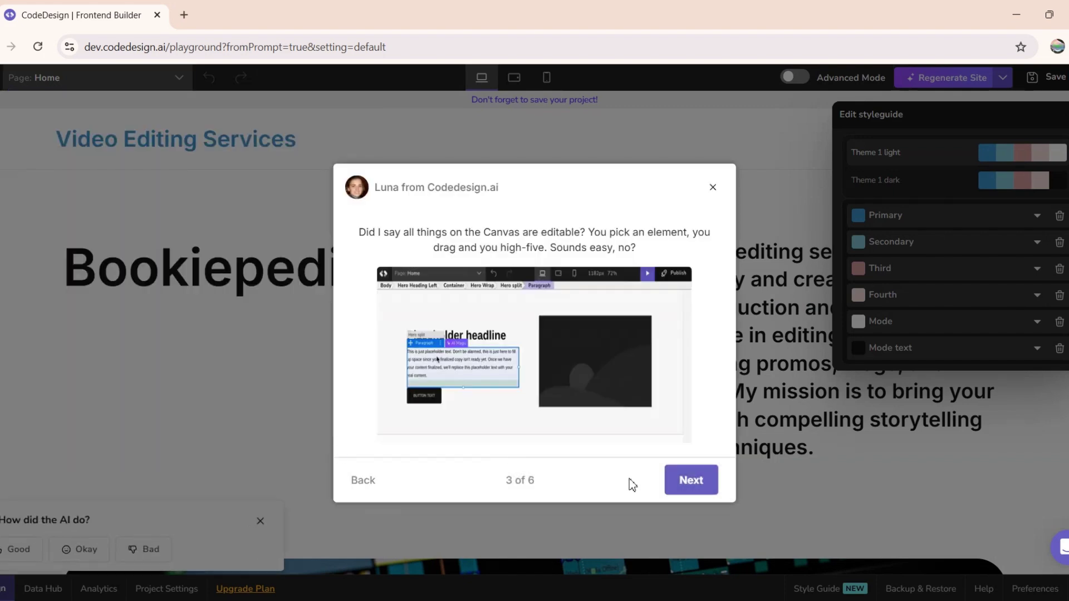
{"action": "left_click", "coordinate": [689, 480]}
{"action": "left_click", "coordinate": [952, 210]}
{"action": "left_click", "coordinate": [1026, 283]}
{"action": "left_click", "coordinate": [1043, 255]}
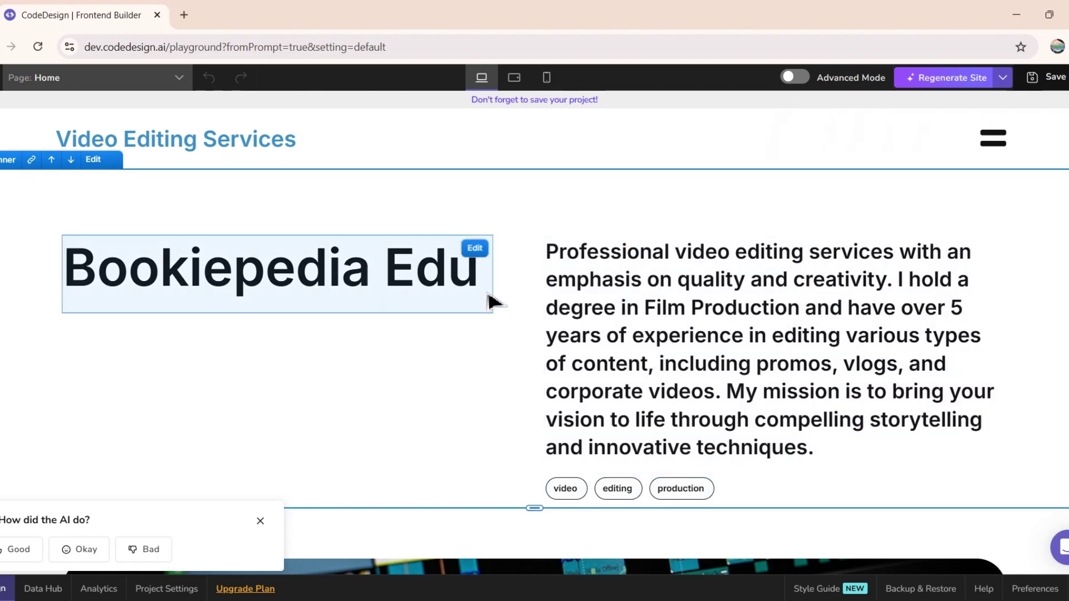
Step: Replace the hero heading 'Bookiepedia Edu' with 'Editorial Pro'
{"action": "left_click", "coordinate": [341, 279]}
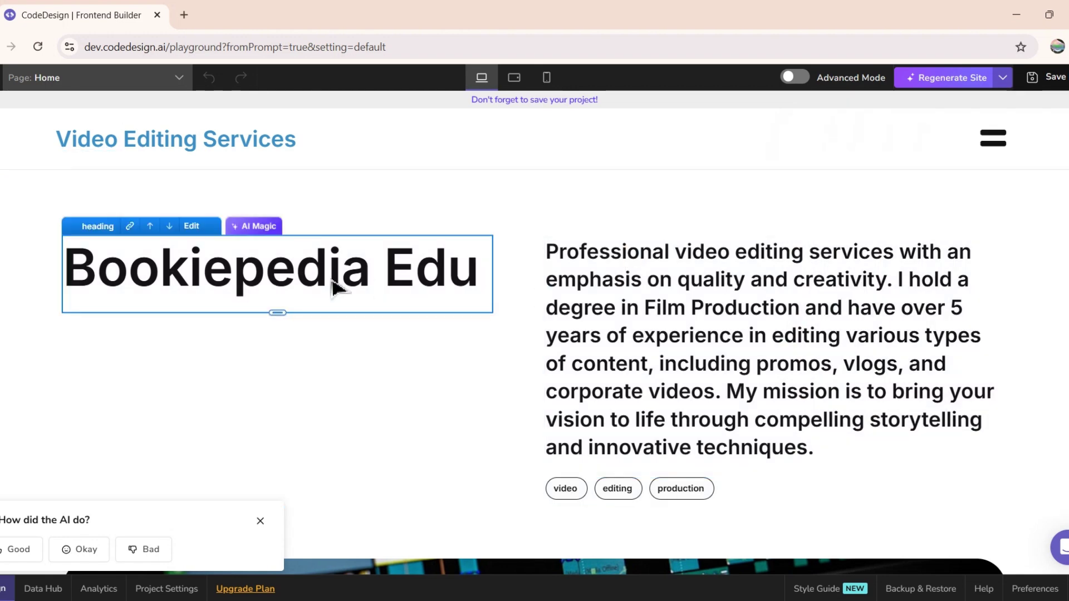
{"action": "left_click", "coordinate": [335, 287]}
{"action": "key", "text": "ctrl+a"}
{"action": "type", "text": "Editorial Pro"}
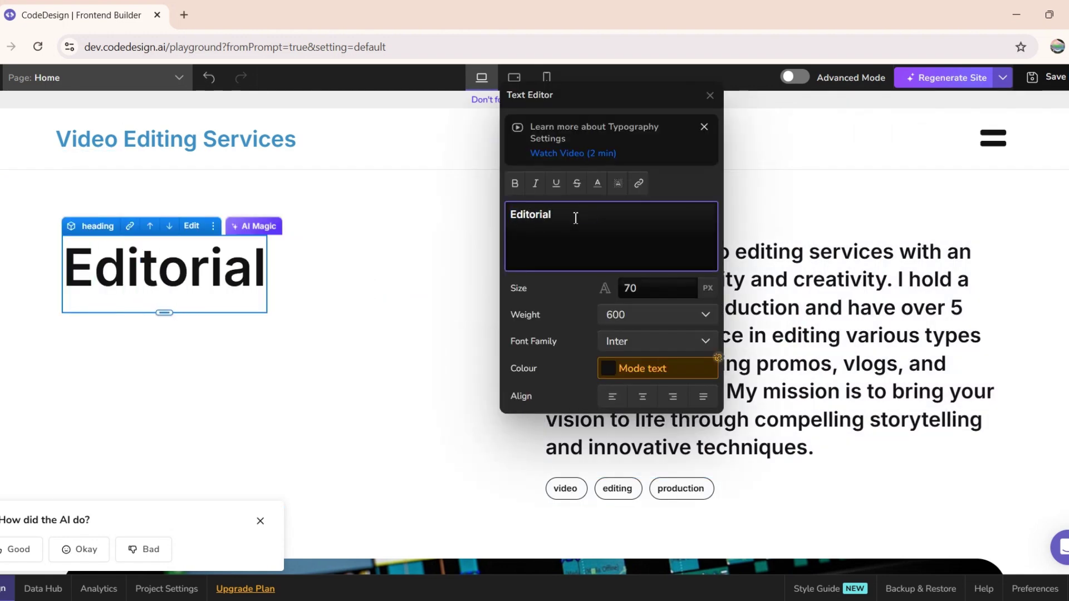
Step: Ask AI Magic to improve the writing of the services paragraph beside the heading
{"action": "left_click", "coordinate": [696, 260]}
{"action": "left_click", "coordinate": [758, 231]}
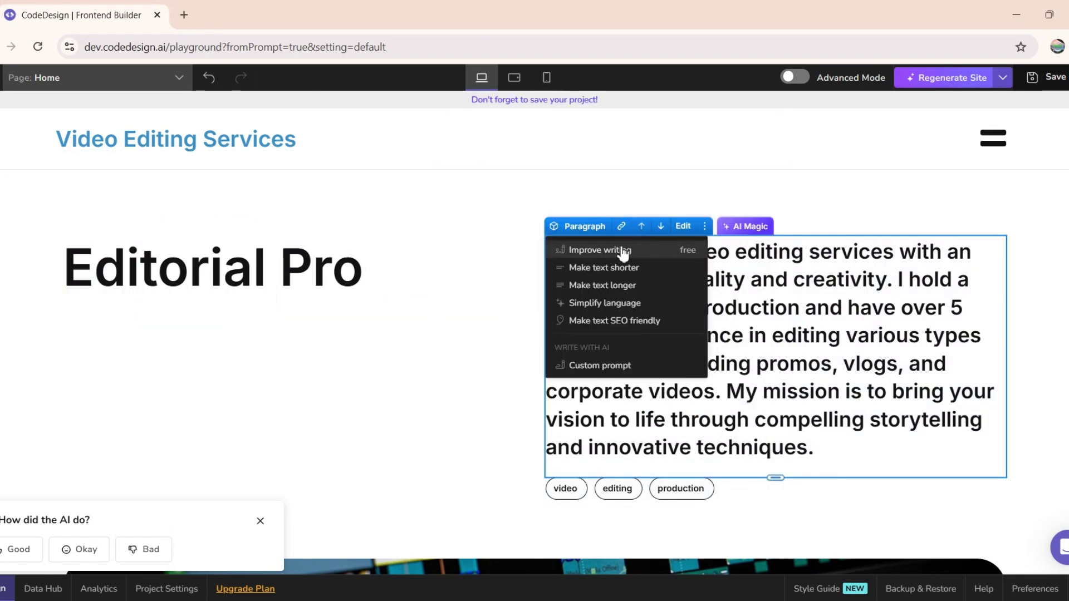
{"action": "left_click", "coordinate": [620, 248]}
{"action": "scroll", "coordinate": [598, 394], "scroll_direction": "down", "scroll_amount": 3}
{"action": "scroll", "coordinate": [549, 291], "scroll_direction": "down", "scroll_amount": 4}
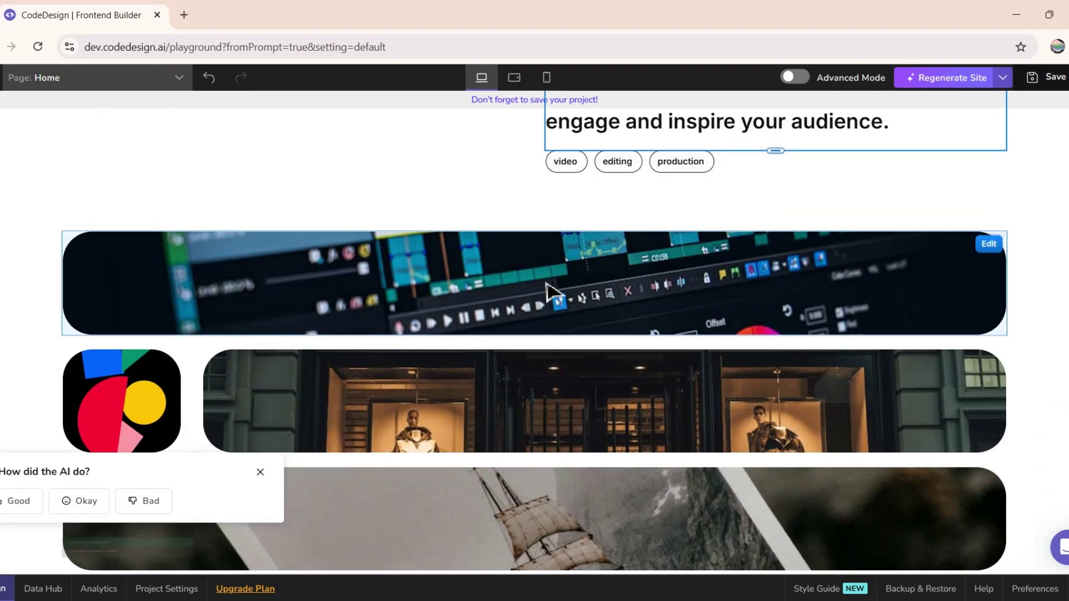
Step: Rerun AI Magic's Improve writing on the hero paragraph
{"action": "scroll", "coordinate": [443, 413], "scroll_direction": "down", "scroll_amount": 5}
{"action": "scroll", "coordinate": [810, 294], "scroll_direction": "up", "scroll_amount": 10}
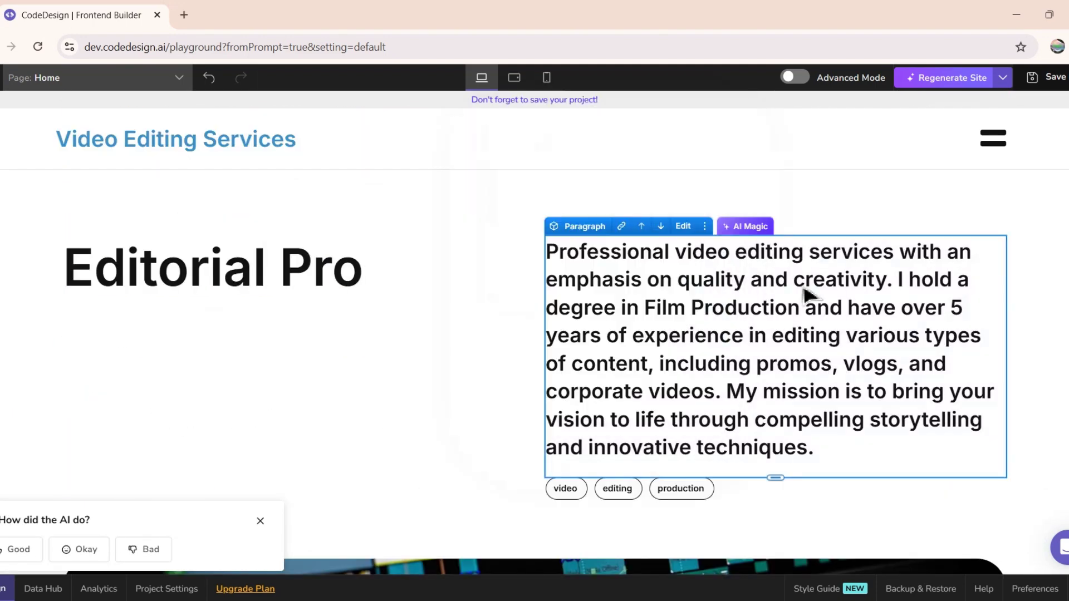
{"action": "left_click", "coordinate": [757, 231]}
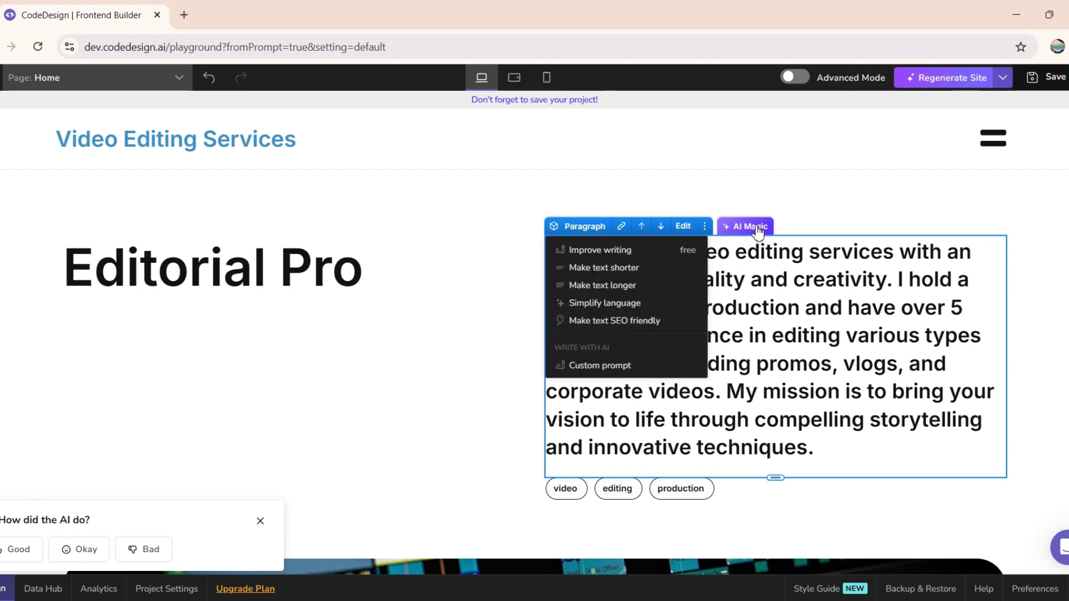
{"action": "left_click", "coordinate": [620, 249]}
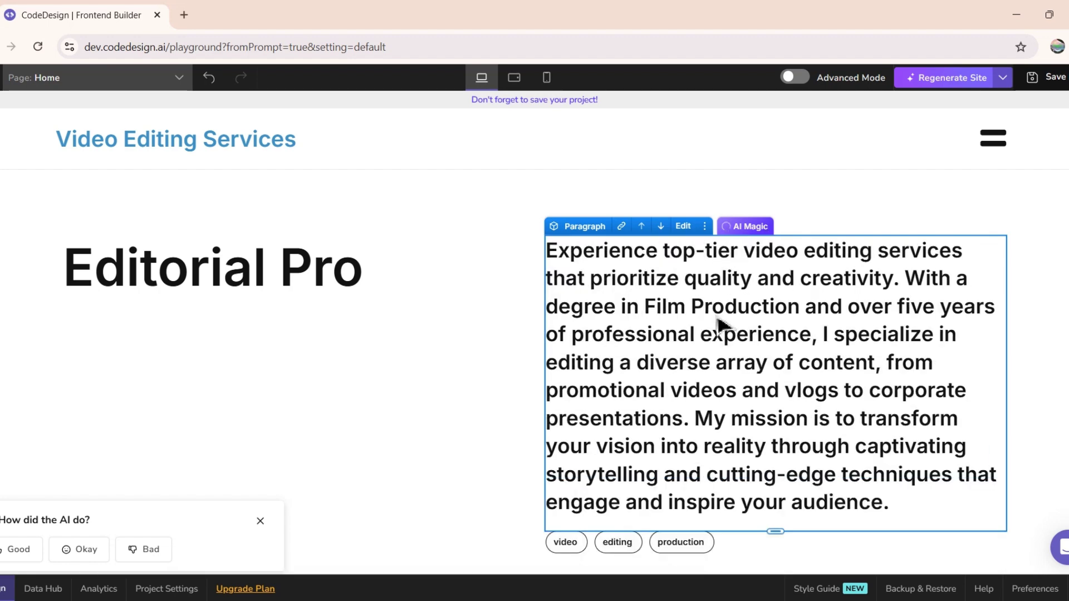
Step: Select the top image section and review the rest of the page
{"action": "scroll", "coordinate": [596, 393], "scroll_direction": "down", "scroll_amount": 8}
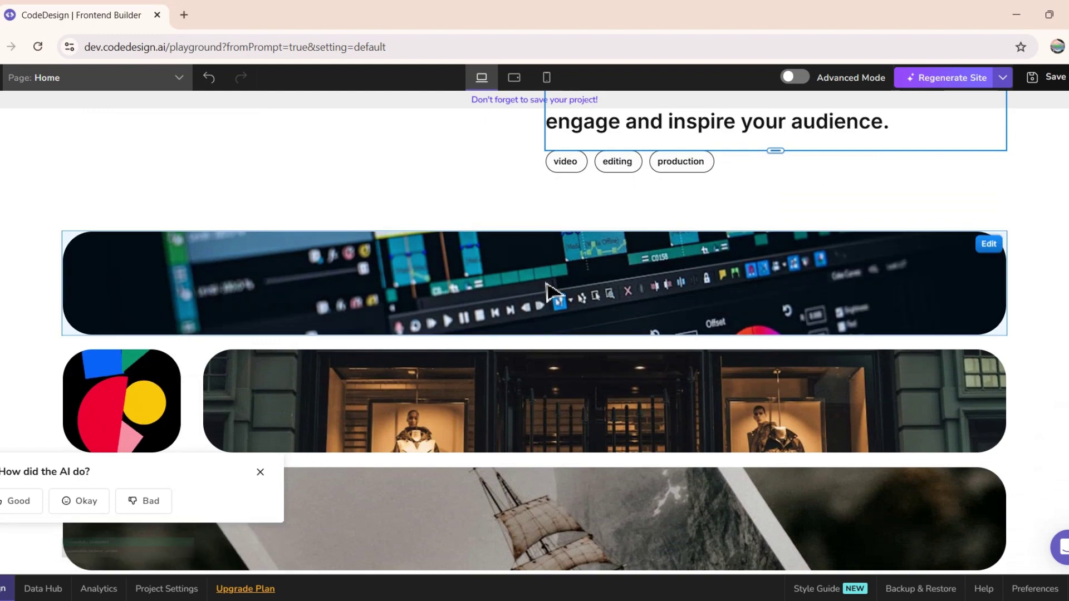
{"action": "left_click", "coordinate": [548, 289]}
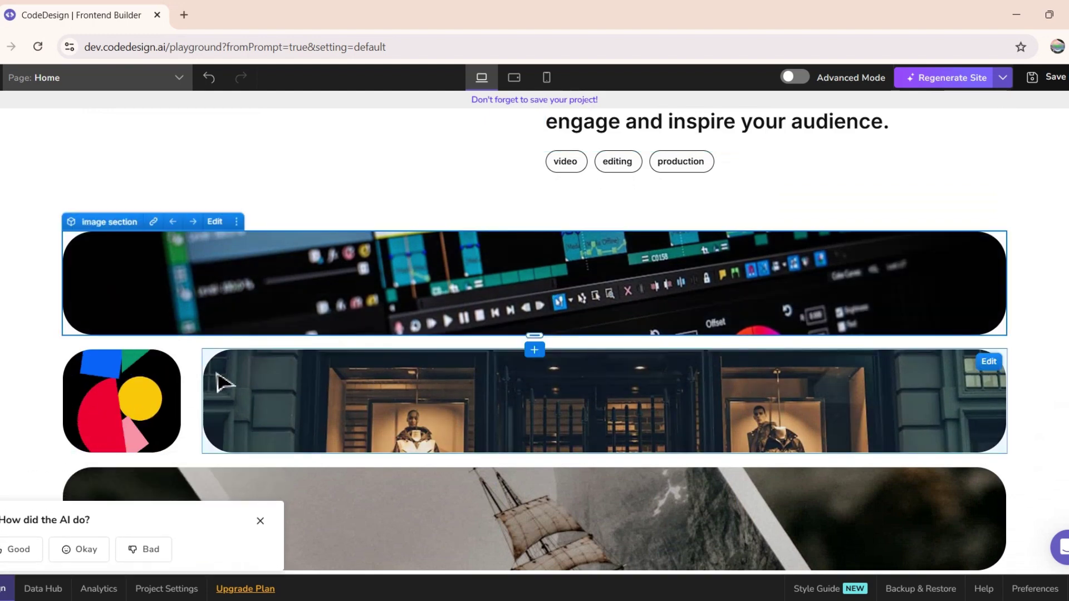
{"action": "scroll", "coordinate": [501, 462], "scroll_direction": "down", "scroll_amount": 4}
{"action": "scroll", "coordinate": [501, 462], "scroll_direction": "down", "scroll_amount": 15}
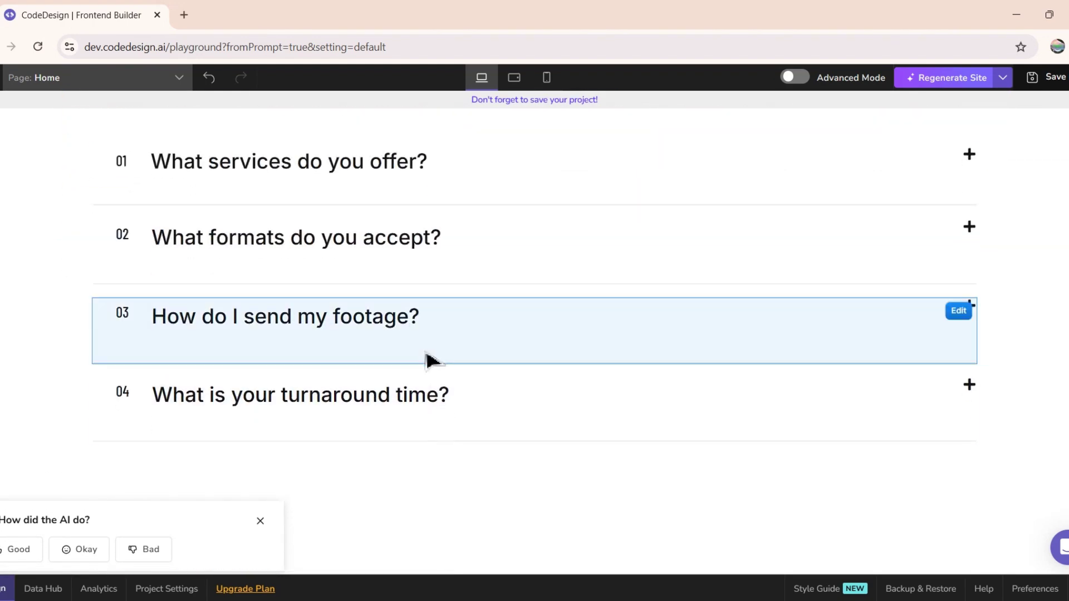
{"action": "scroll", "coordinate": [579, 448], "scroll_direction": "down", "scroll_amount": 15}
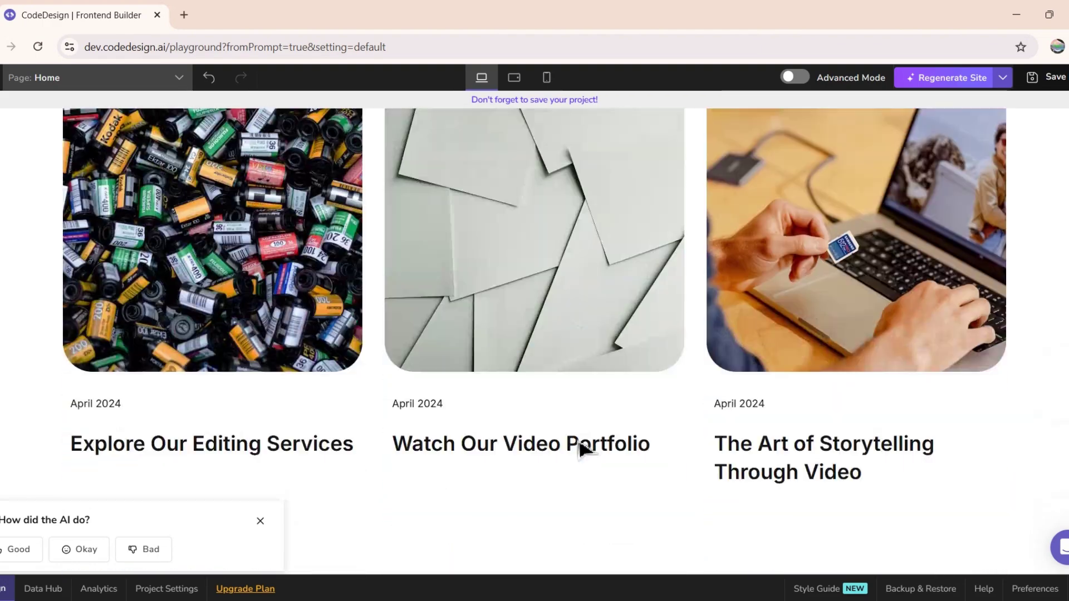
{"action": "scroll", "coordinate": [578, 345], "scroll_direction": "up", "scroll_amount": 6}
{"action": "scroll", "coordinate": [579, 345], "scroll_direction": "up", "scroll_amount": 15}
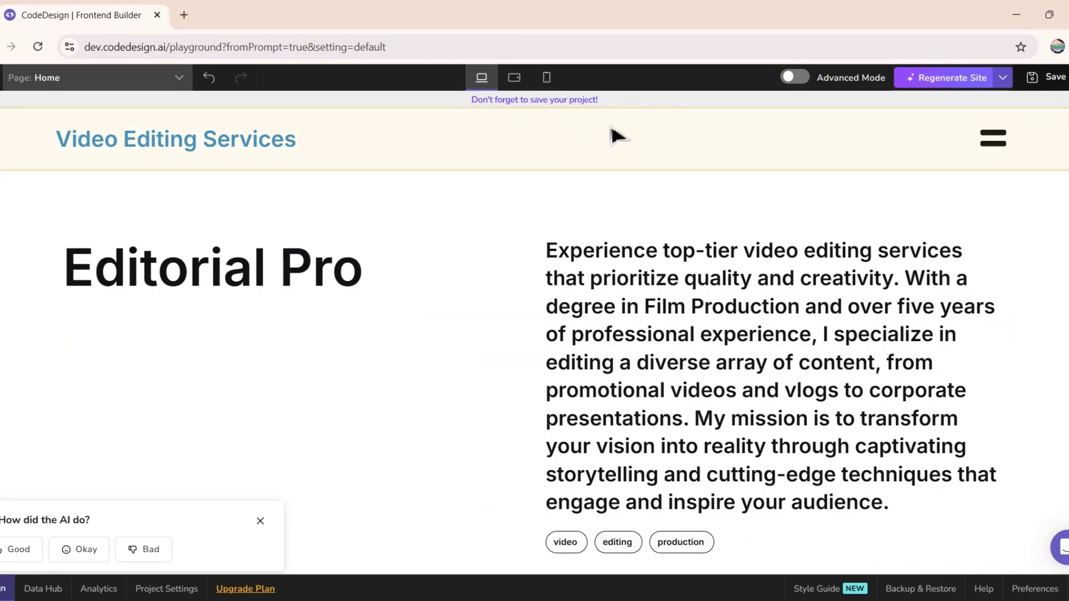
Step: Check the page at tablet and mobile widths, then return to the desktop view
{"action": "left_click", "coordinate": [514, 79]}
{"action": "left_click", "coordinate": [547, 80]}
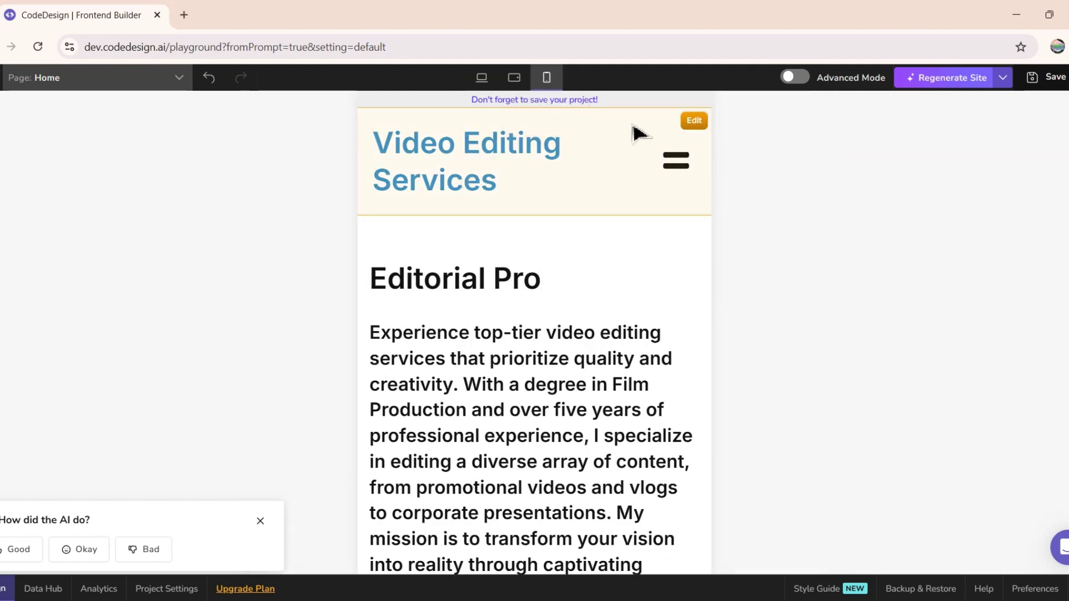
{"action": "left_click", "coordinate": [482, 80]}
{"action": "scroll", "coordinate": [513, 444], "scroll_direction": "down", "scroll_amount": 20}
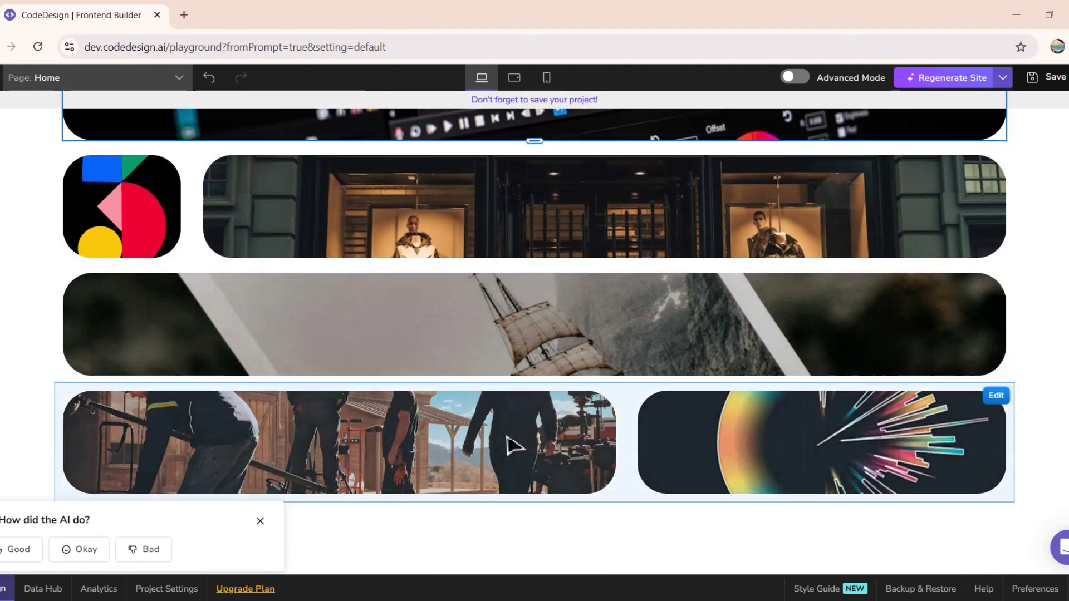
{"action": "scroll", "coordinate": [445, 257], "scroll_direction": "down", "scroll_amount": 15}
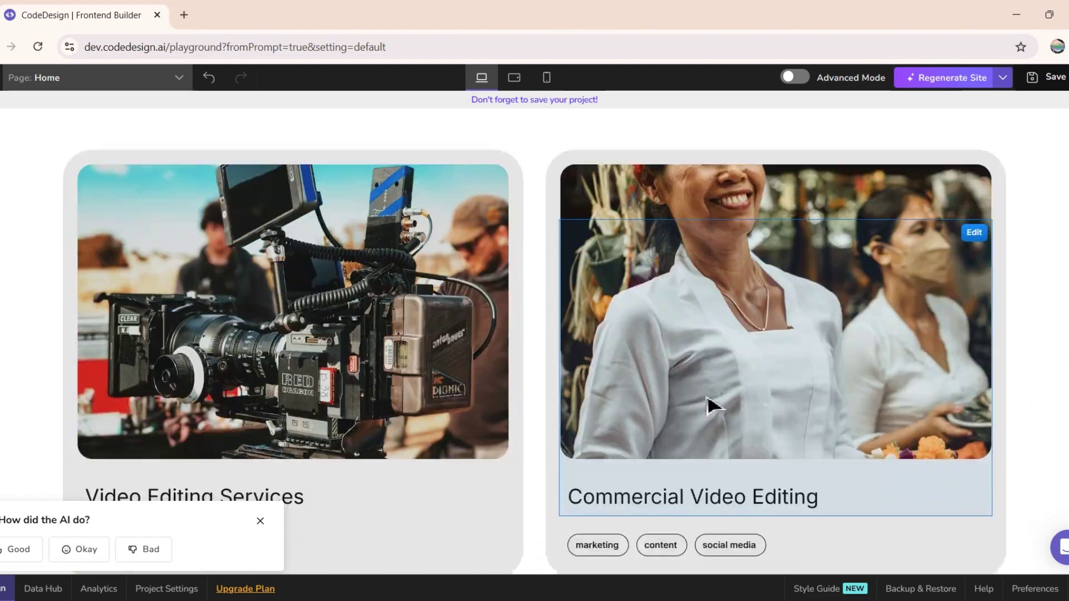
{"action": "scroll", "coordinate": [592, 458], "scroll_direction": "down", "scroll_amount": 10}
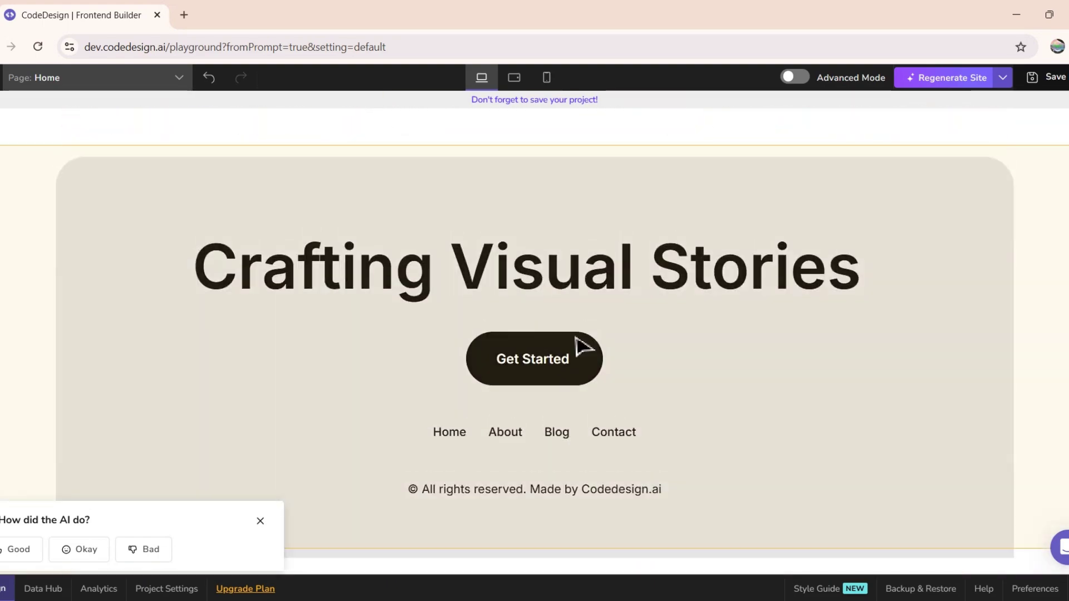
{"action": "scroll", "coordinate": [578, 349], "scroll_direction": "up", "scroll_amount": 20}
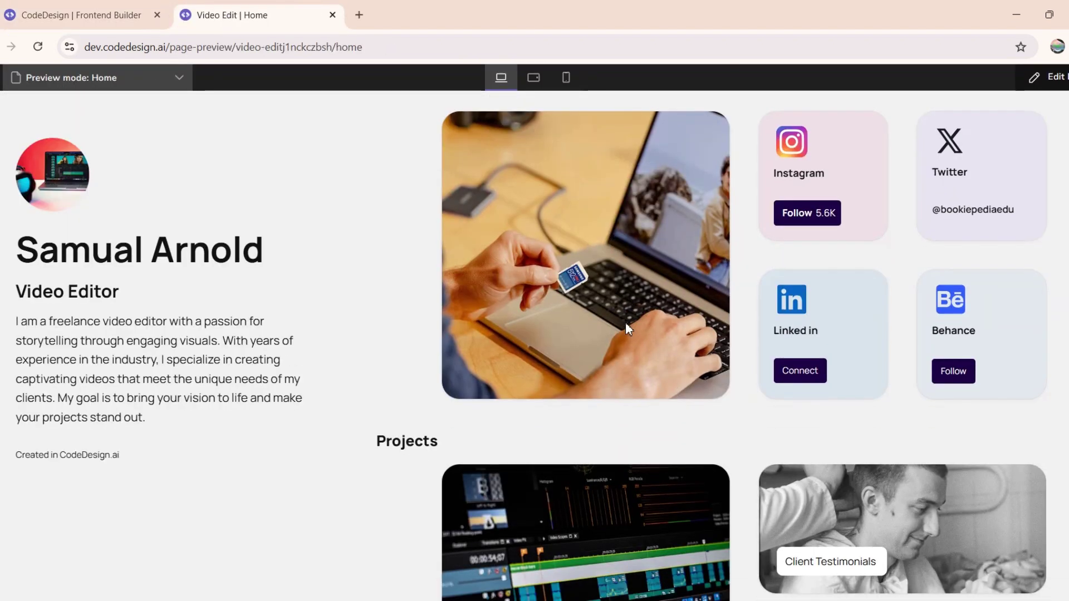
Step: Close the site preview tab and view the editor page at mobile width
{"action": "scroll", "coordinate": [606, 449], "scroll_direction": "down", "scroll_amount": 10}
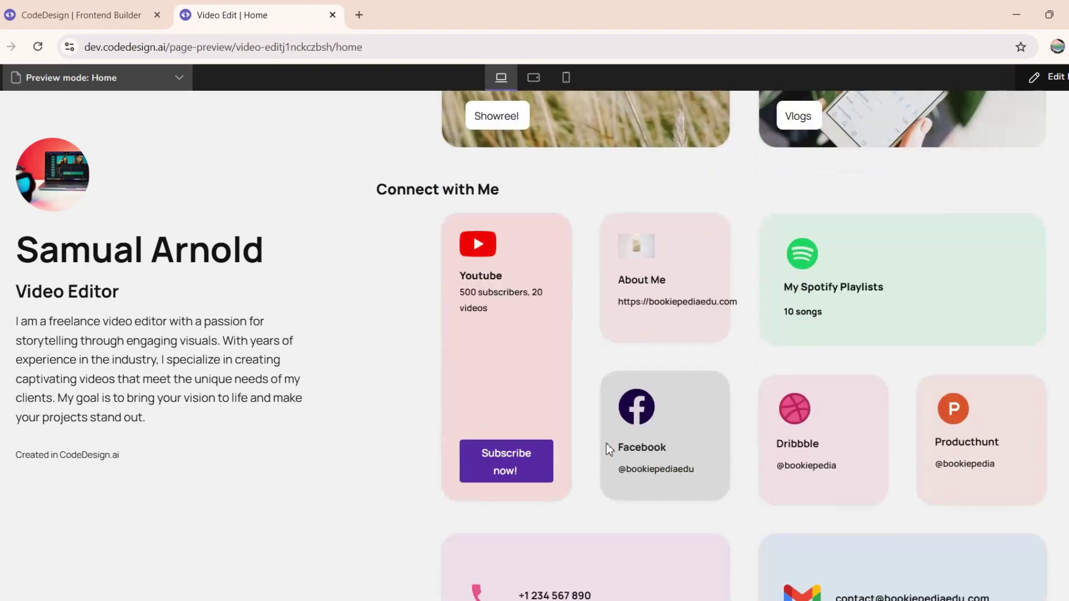
{"action": "left_click", "coordinate": [332, 15]}
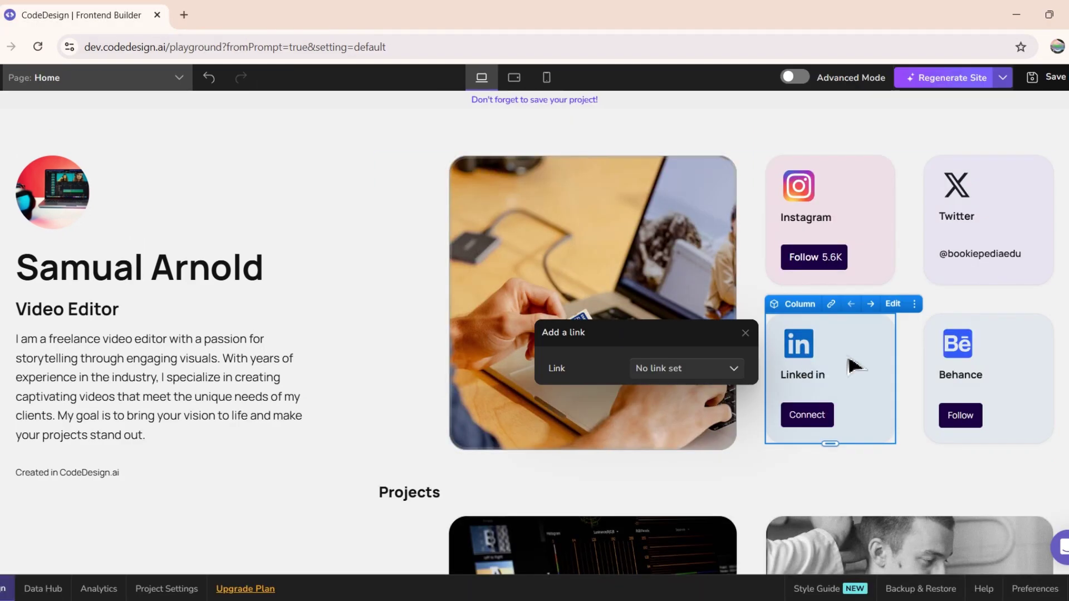
{"action": "scroll", "coordinate": [852, 363], "scroll_direction": "down", "scroll_amount": 10}
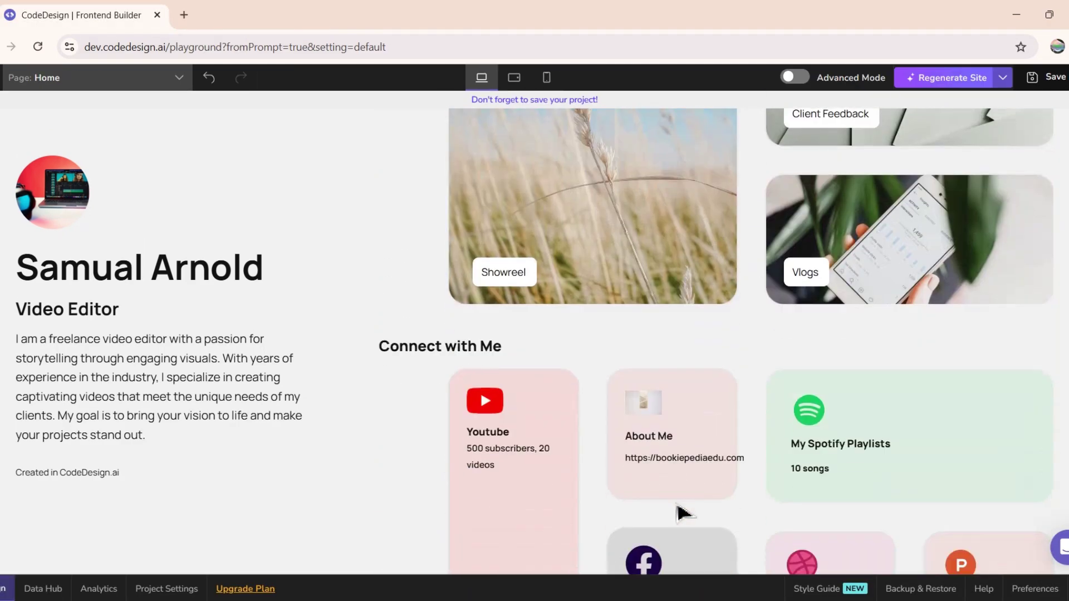
{"action": "scroll", "coordinate": [679, 512], "scroll_direction": "up", "scroll_amount": 10}
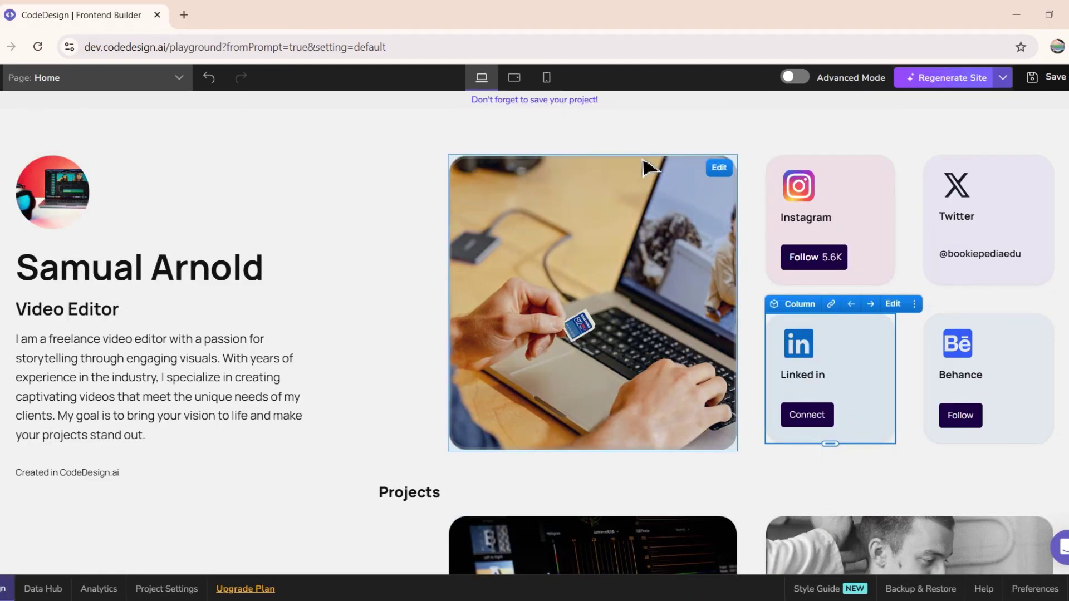
{"action": "left_click", "coordinate": [546, 78]}
{"action": "scroll", "coordinate": [587, 376], "scroll_direction": "down", "scroll_amount": 5}
{"action": "scroll", "coordinate": [586, 377], "scroll_direction": "up", "scroll_amount": 5}
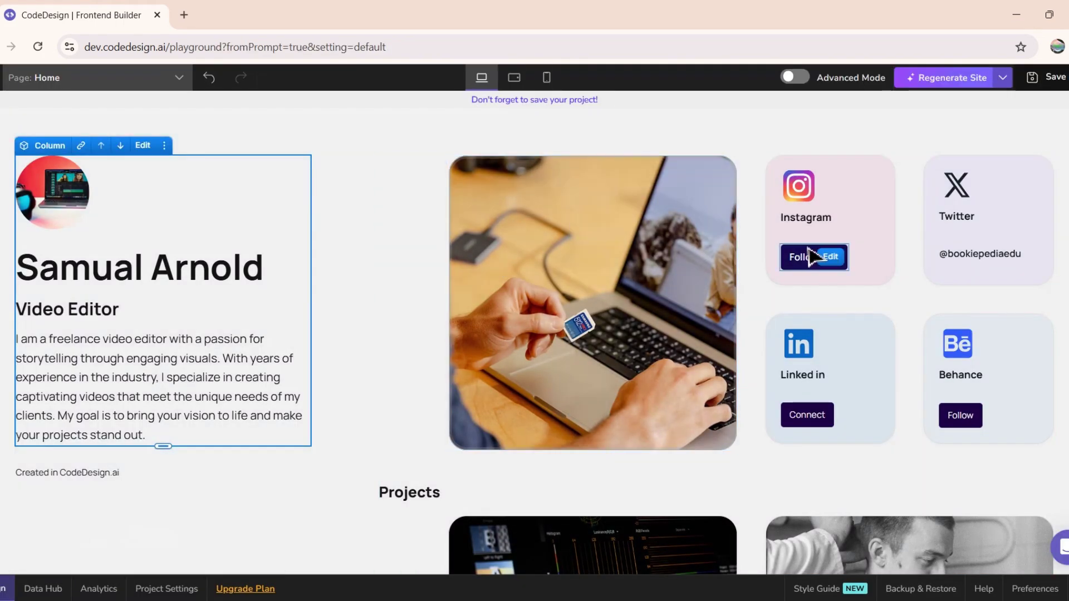
Step: Inspect the Instagram 'Follow 5.6K' text's link options without saving, then select the LinkedIn card
{"action": "left_click", "coordinate": [802, 261]}
{"action": "left_click", "coordinate": [891, 234]}
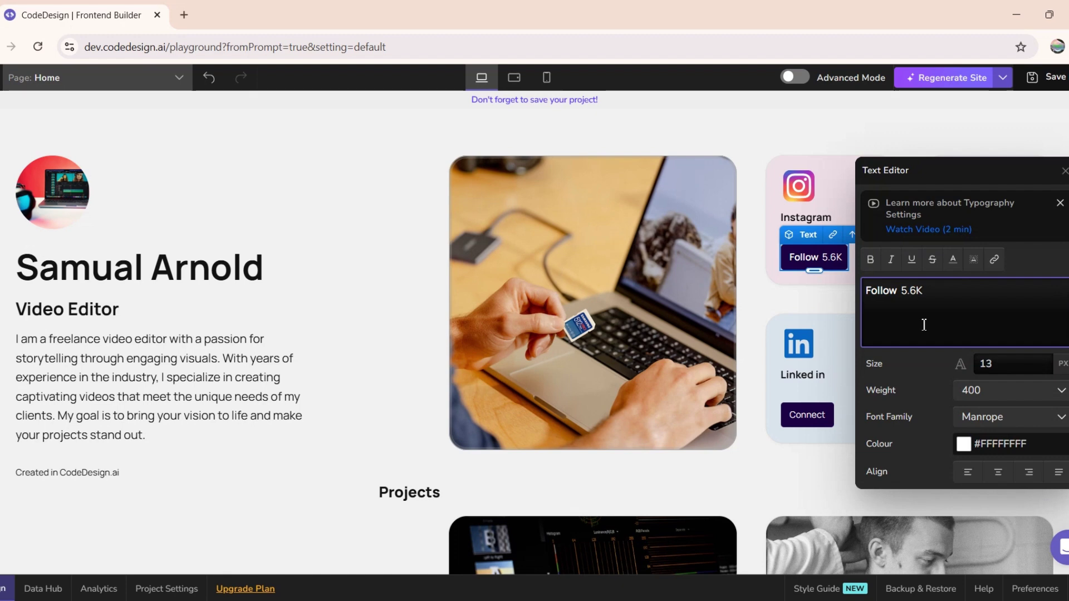
{"action": "left_click", "coordinate": [994, 260]}
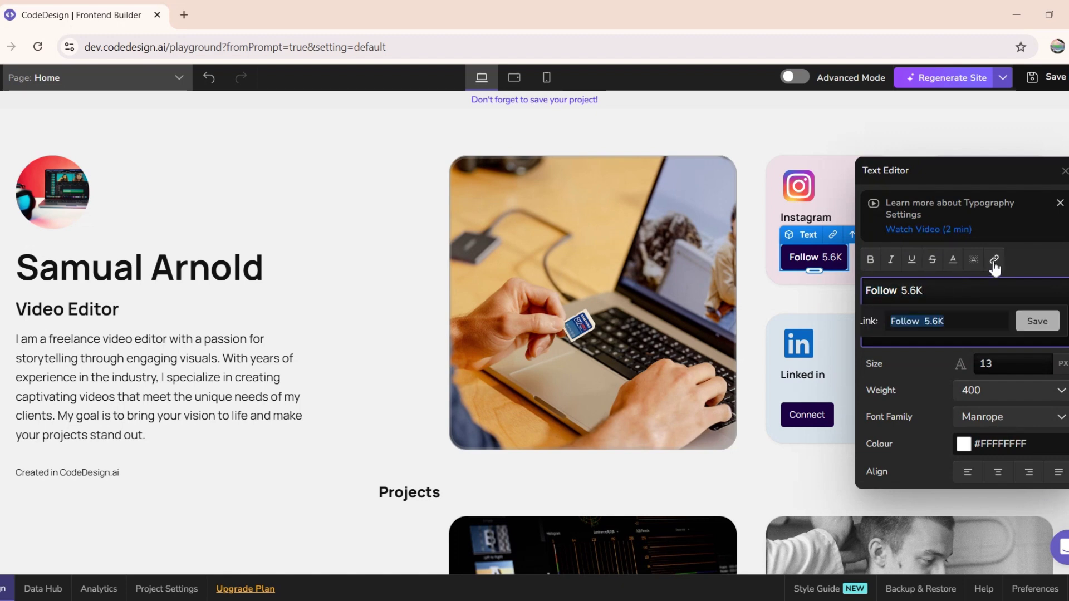
{"action": "left_click", "coordinate": [998, 302]}
{"action": "left_click", "coordinate": [1058, 204]}
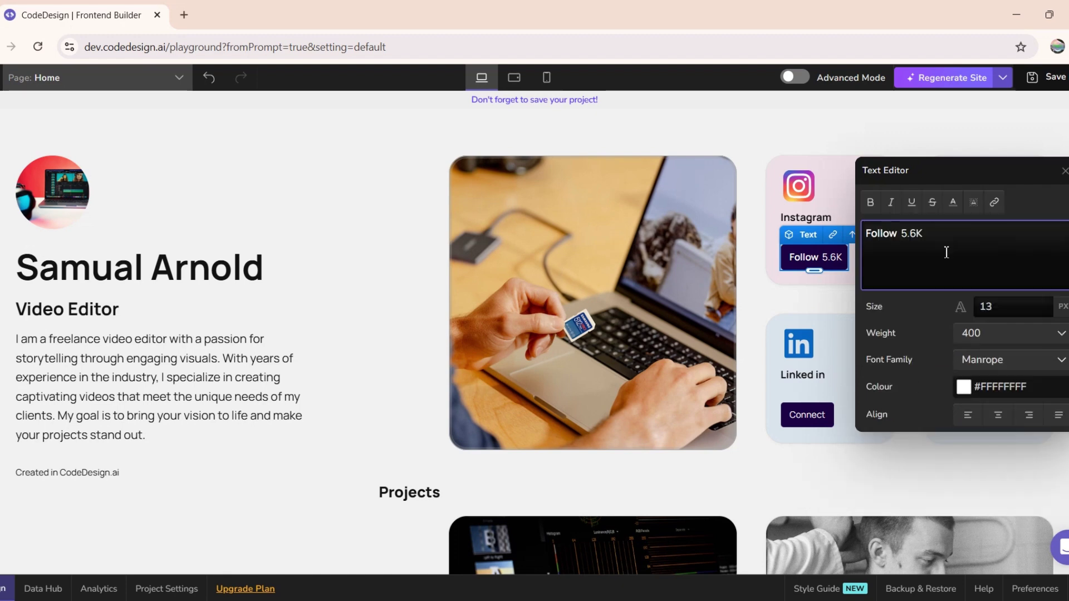
{"action": "left_click", "coordinate": [841, 386]}
Step: Start a link on the LinkedIn card, then browse the template library and preview Aqua Retreat
{"action": "left_click", "coordinate": [832, 307]}
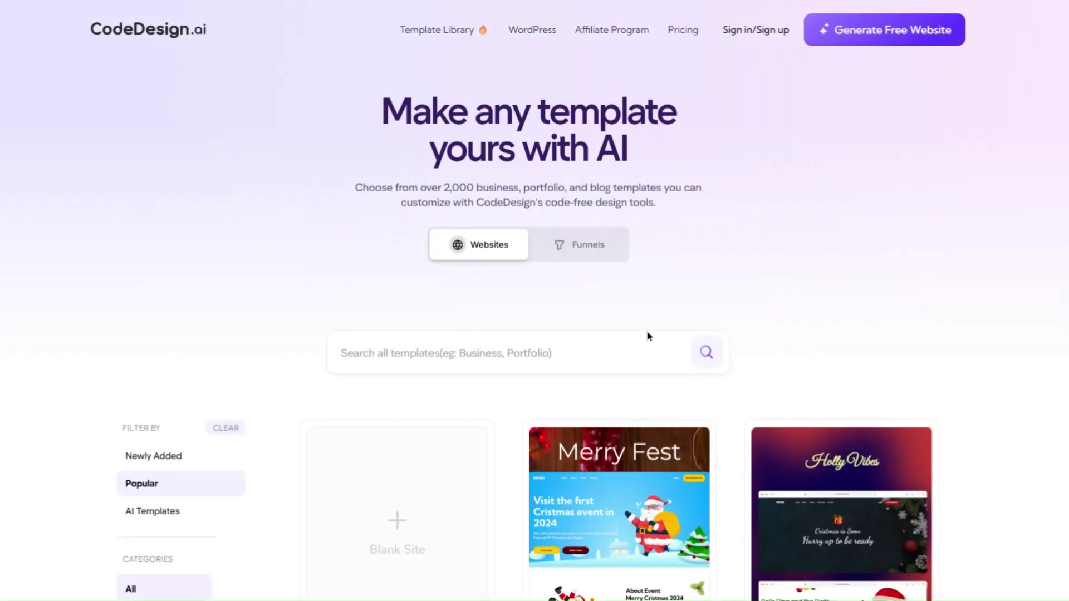
{"action": "scroll", "coordinate": [647, 334], "scroll_direction": "down", "scroll_amount": 7}
{"action": "scroll", "coordinate": [649, 336], "scroll_direction": "down", "scroll_amount": 2}
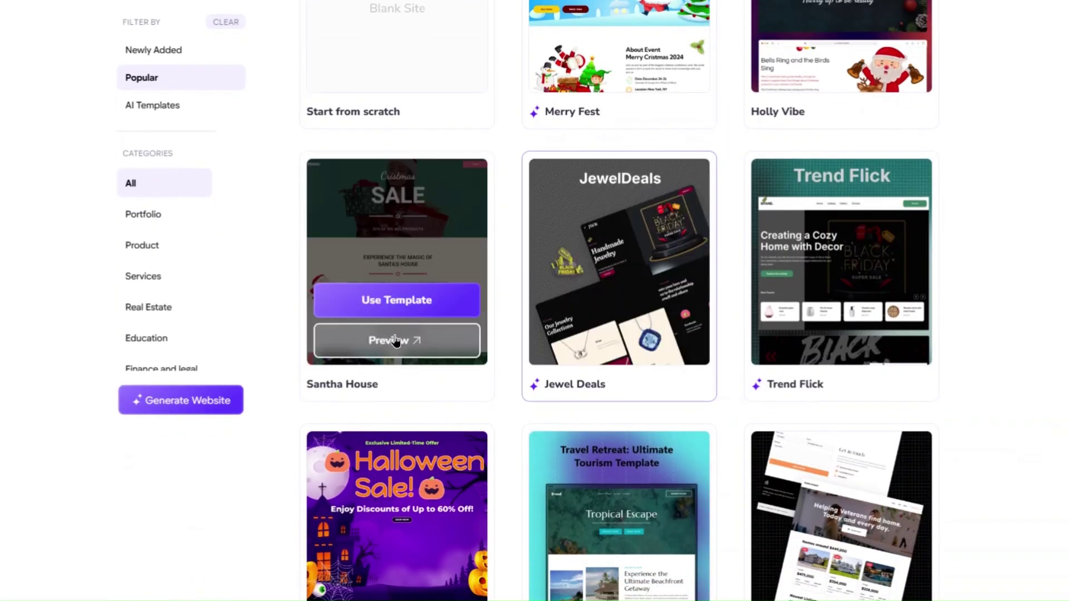
{"action": "scroll", "coordinate": [654, 491], "scroll_direction": "down", "scroll_amount": 3}
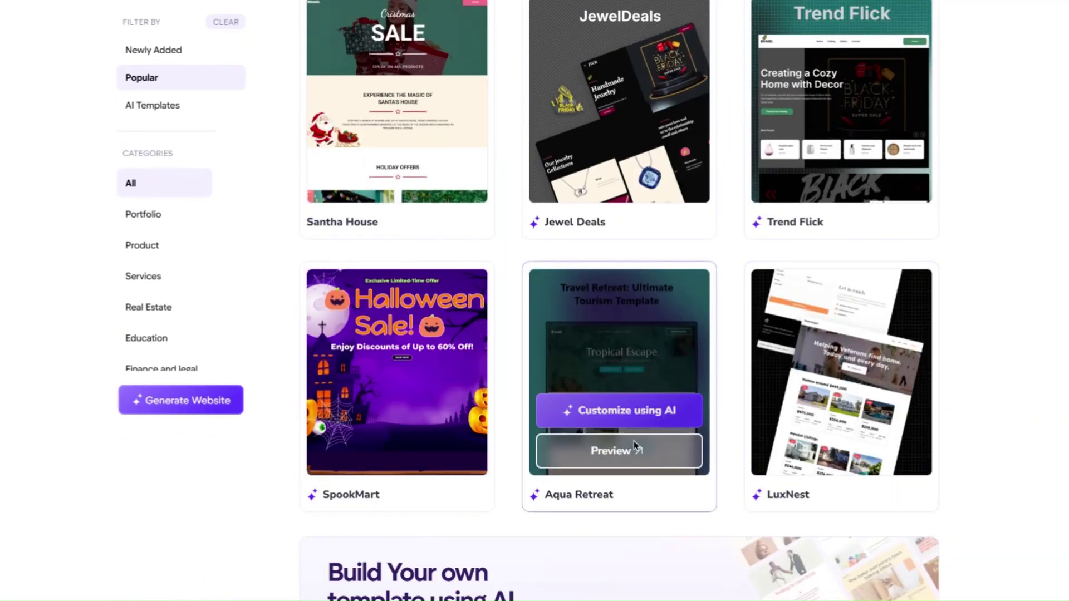
{"action": "left_click", "coordinate": [626, 452]}
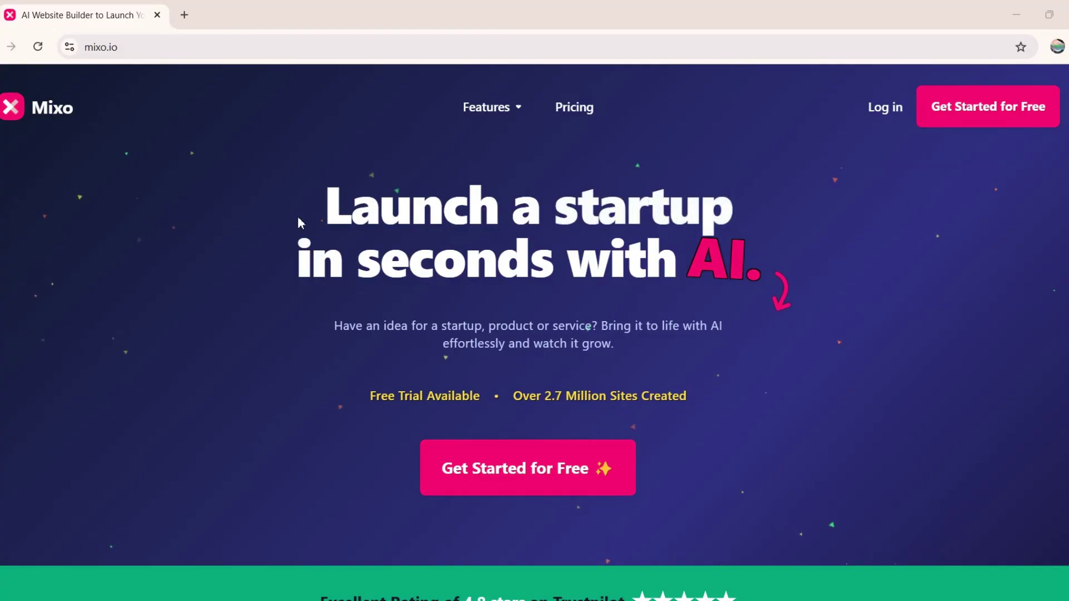
Step: Browse the mixo.io homepage and launch the AI builder with Get Started for Free
{"action": "left_click_drag", "start_coordinate": [511, 249], "coordinate": [833, 267]}
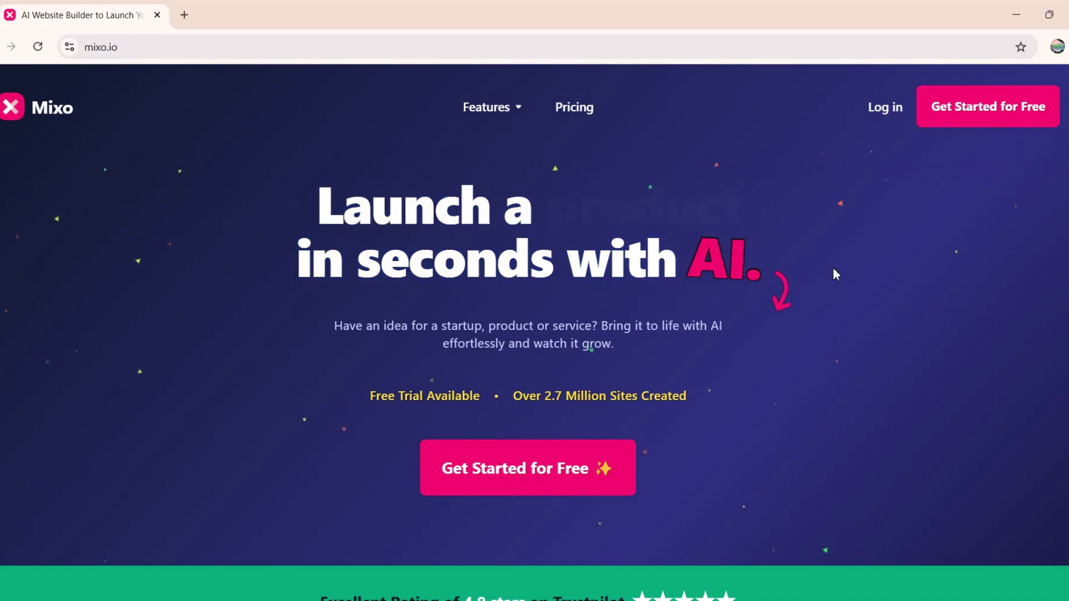
{"action": "scroll", "coordinate": [728, 332], "scroll_direction": "down", "scroll_amount": 20}
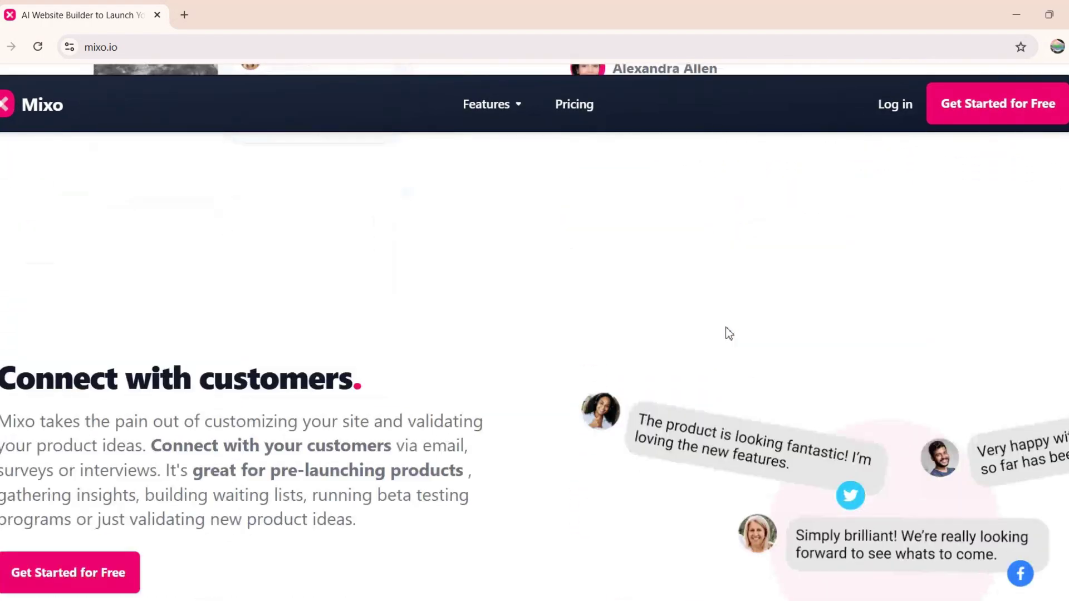
{"action": "scroll", "coordinate": [728, 332], "scroll_direction": "down", "scroll_amount": 10}
{"action": "scroll", "coordinate": [728, 333], "scroll_direction": "up", "scroll_amount": 15}
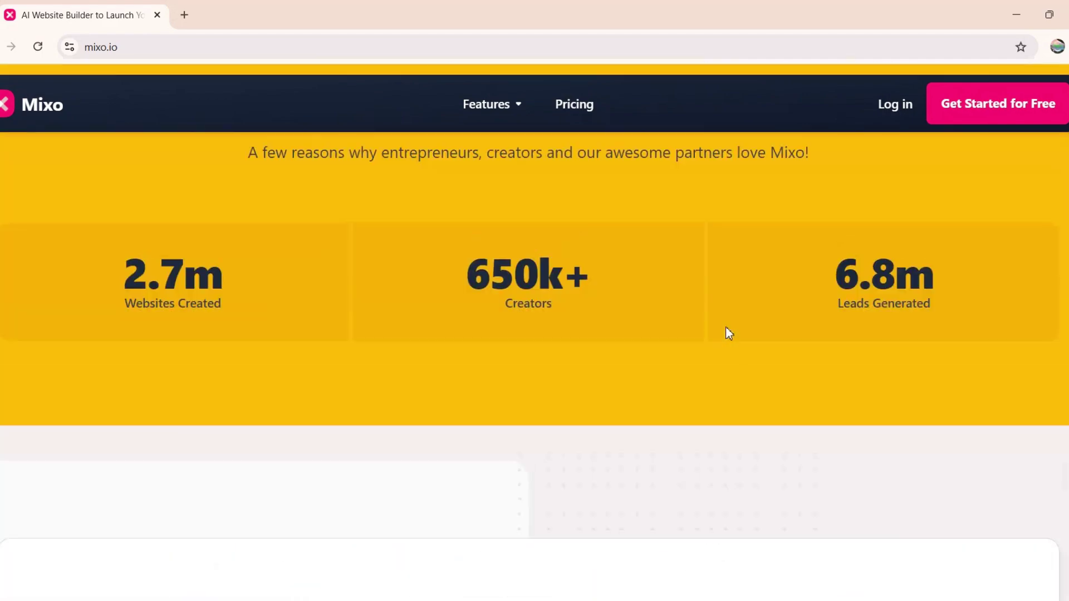
{"action": "scroll", "coordinate": [728, 333], "scroll_direction": "up", "scroll_amount": 10}
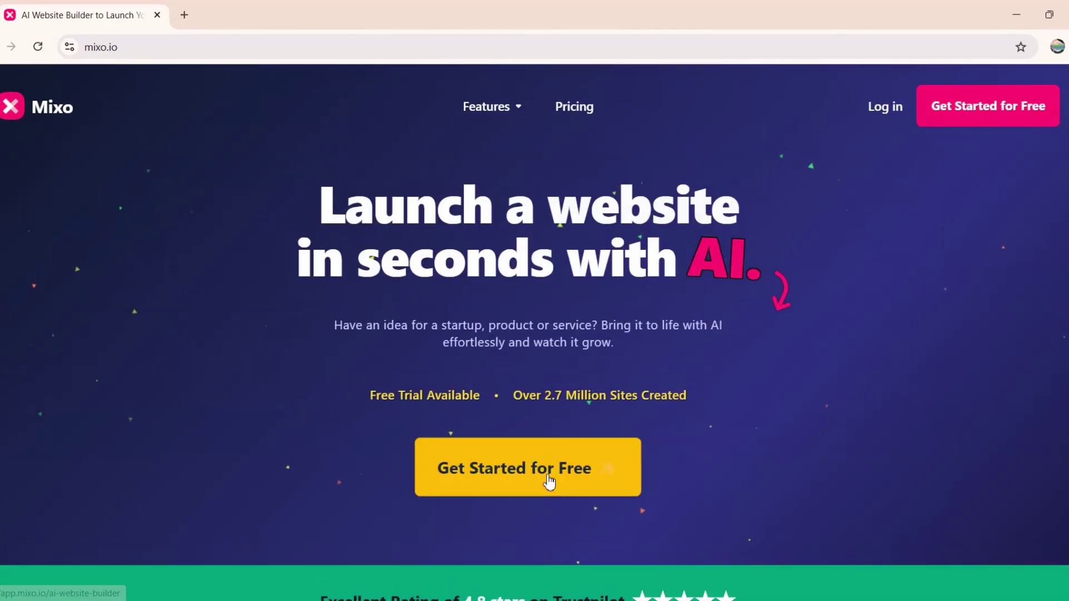
{"action": "left_click", "coordinate": [526, 480]}
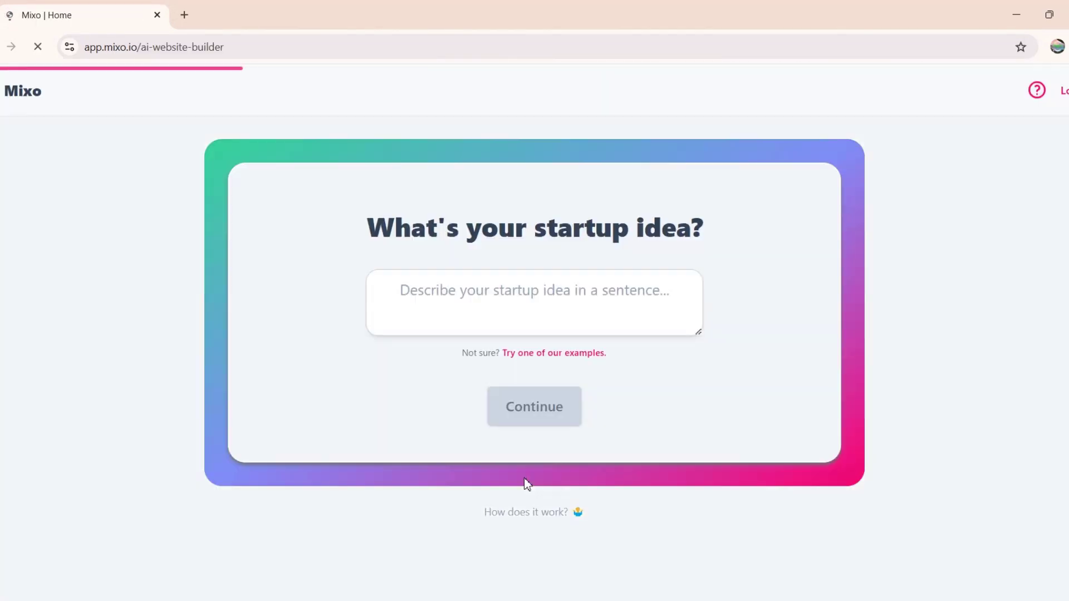
Step: Describe the startup idea as 'A Digital Marketing Agency that offers all sorts of m…' and continue
{"action": "left_click", "coordinate": [515, 295]}
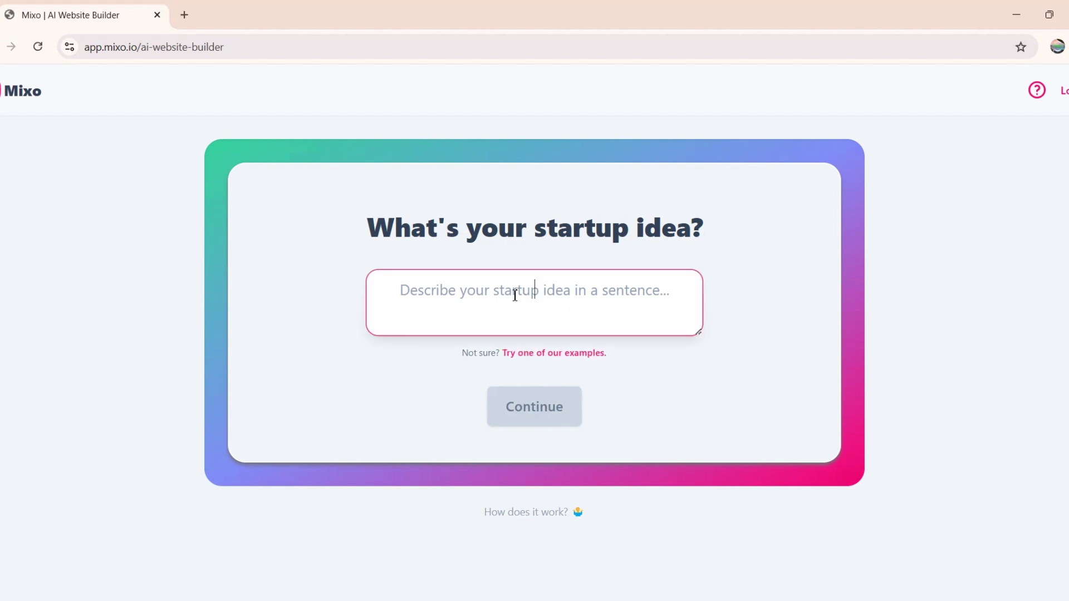
{"action": "type", "text": "A Digital"}
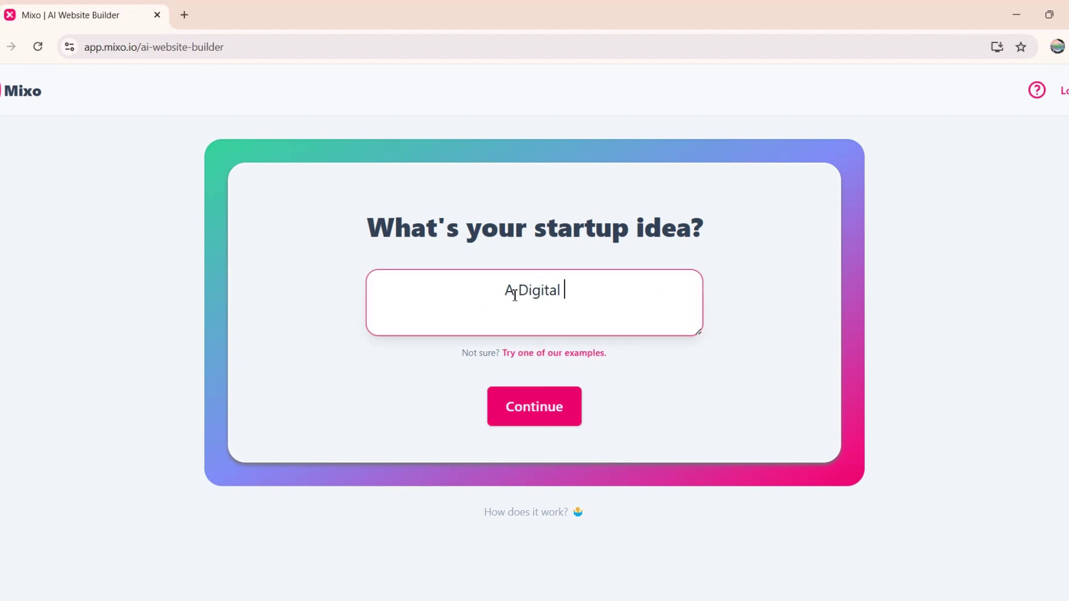
{"action": "type", "text": " Marketing Agency t"}
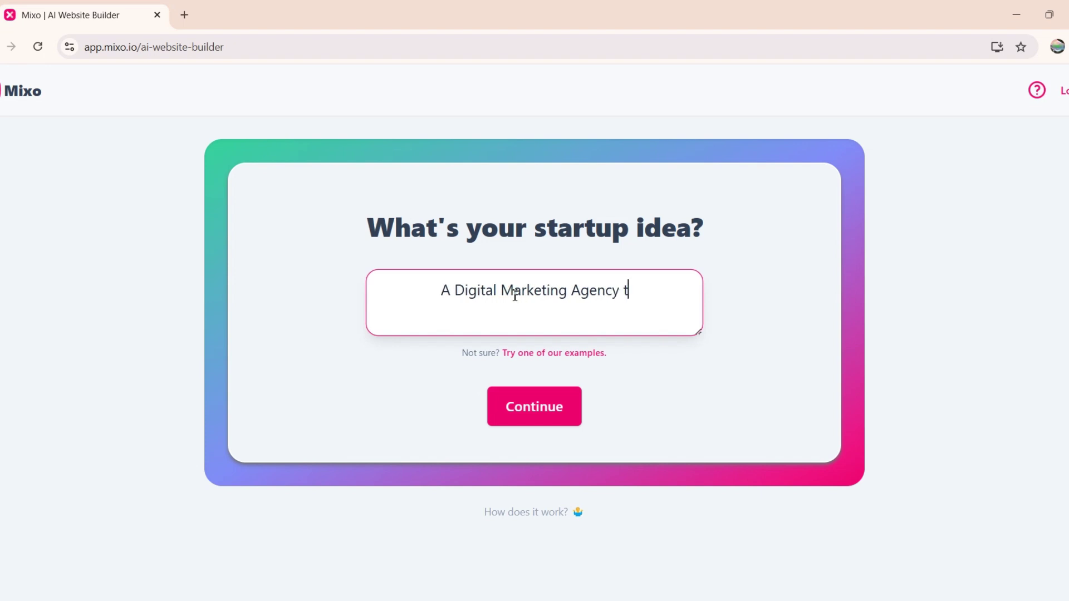
{"action": "type", "text": "hat offers all sorts of marketing services"}
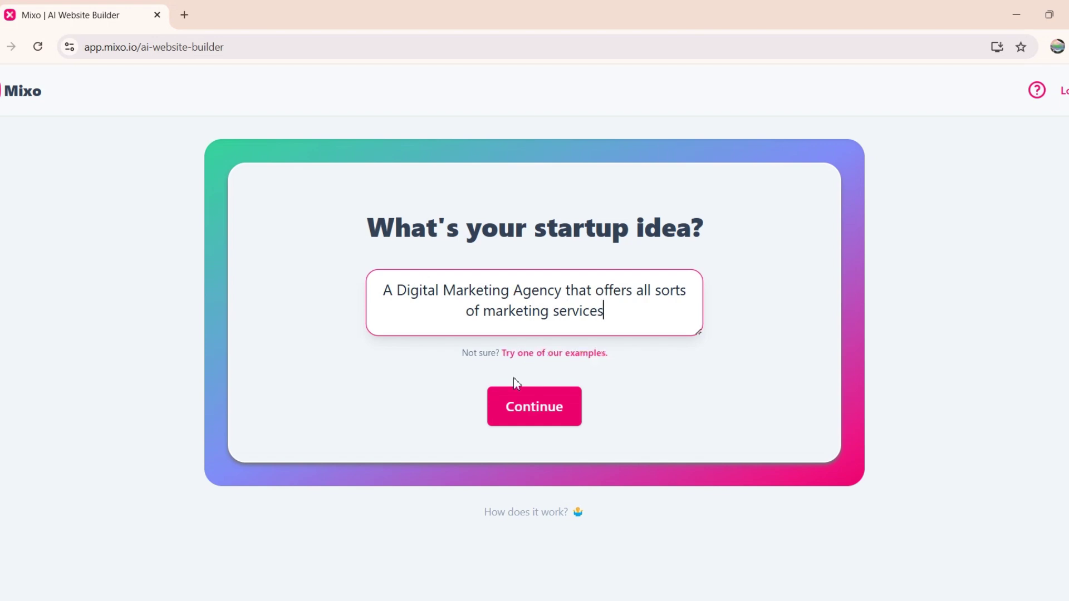
{"action": "left_click", "coordinate": [513, 406]}
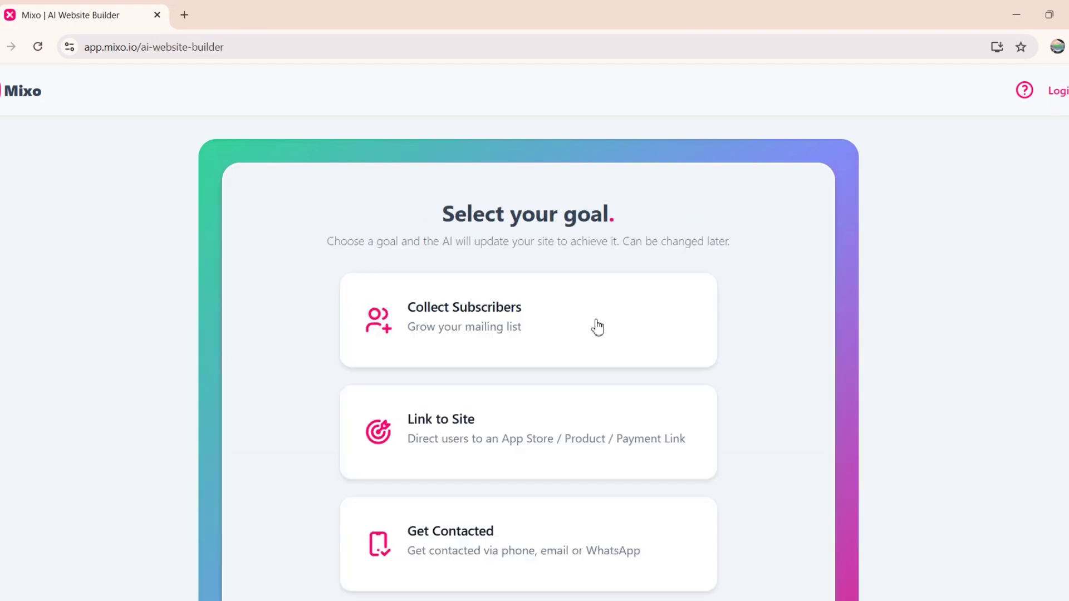
Step: Set the goal to Schedule Appointments via custom link toolysto.com/schedule and generate the site
{"action": "scroll", "coordinate": [553, 368], "scroll_direction": "down", "scroll_amount": 2}
{"action": "scroll", "coordinate": [527, 435], "scroll_direction": "down", "scroll_amount": 3}
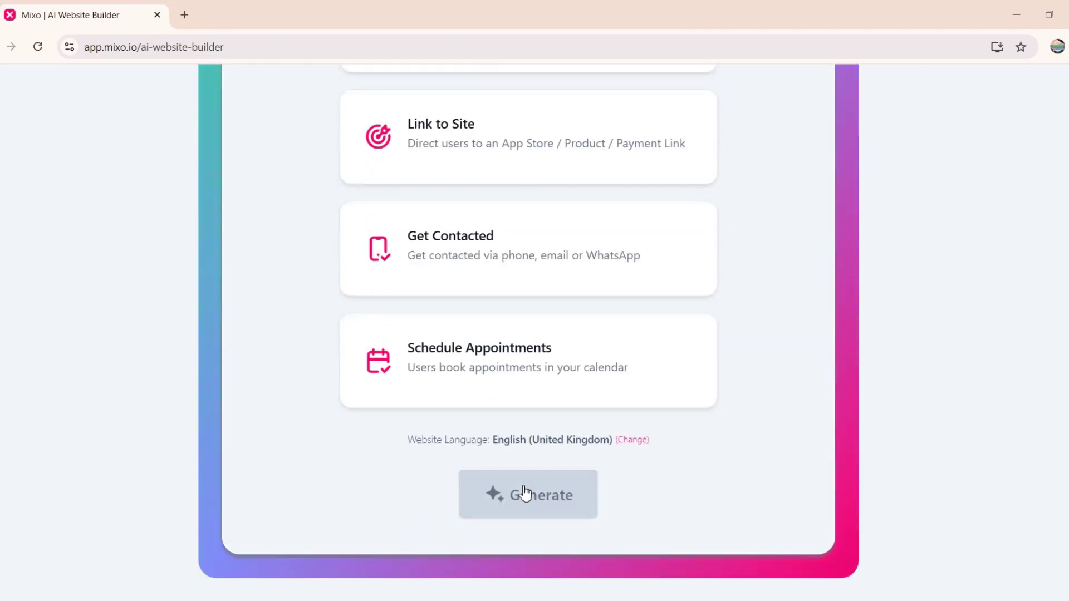
{"action": "left_click", "coordinate": [594, 349]}
{"action": "scroll", "coordinate": [579, 401], "scroll_direction": "down", "scroll_amount": 2}
{"action": "left_click", "coordinate": [454, 366]}
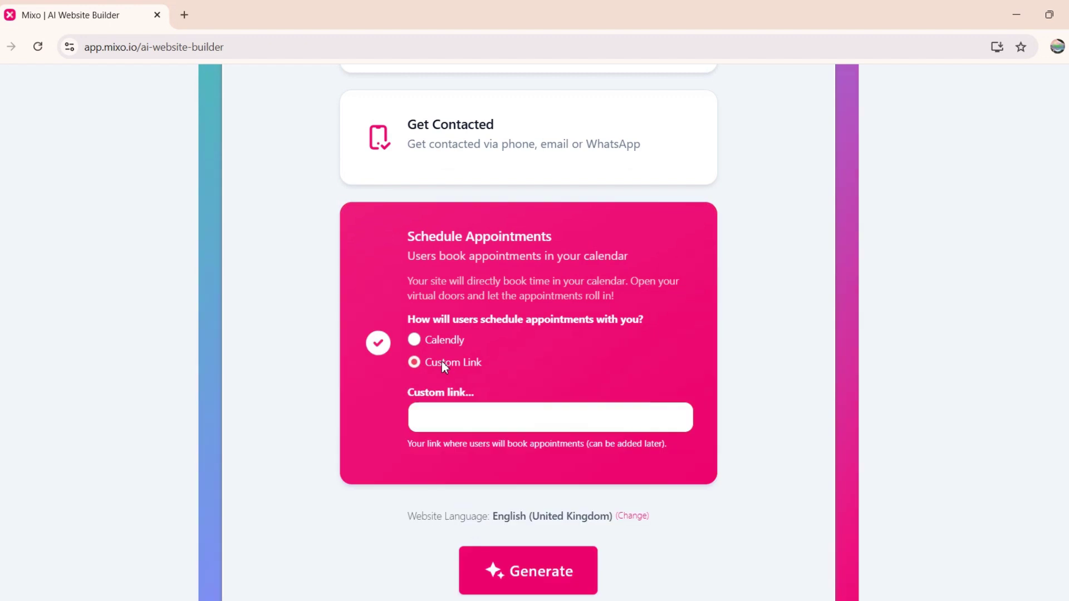
{"action": "left_click", "coordinate": [444, 344]}
{"action": "scroll", "coordinate": [442, 353], "scroll_direction": "down", "scroll_amount": 2}
{"action": "left_click", "coordinate": [414, 286]}
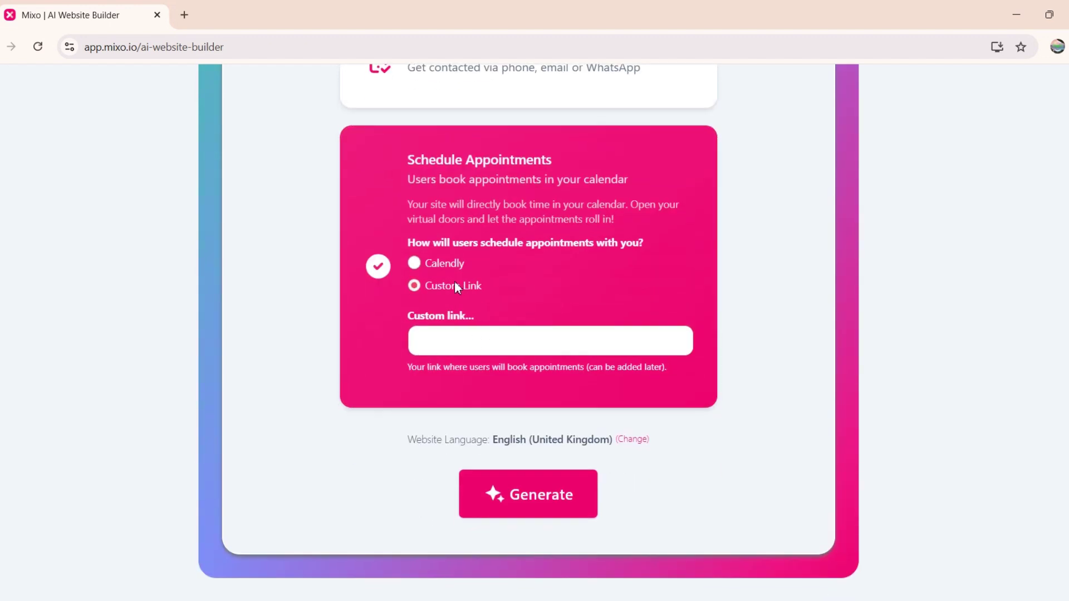
{"action": "left_click", "coordinate": [443, 349]}
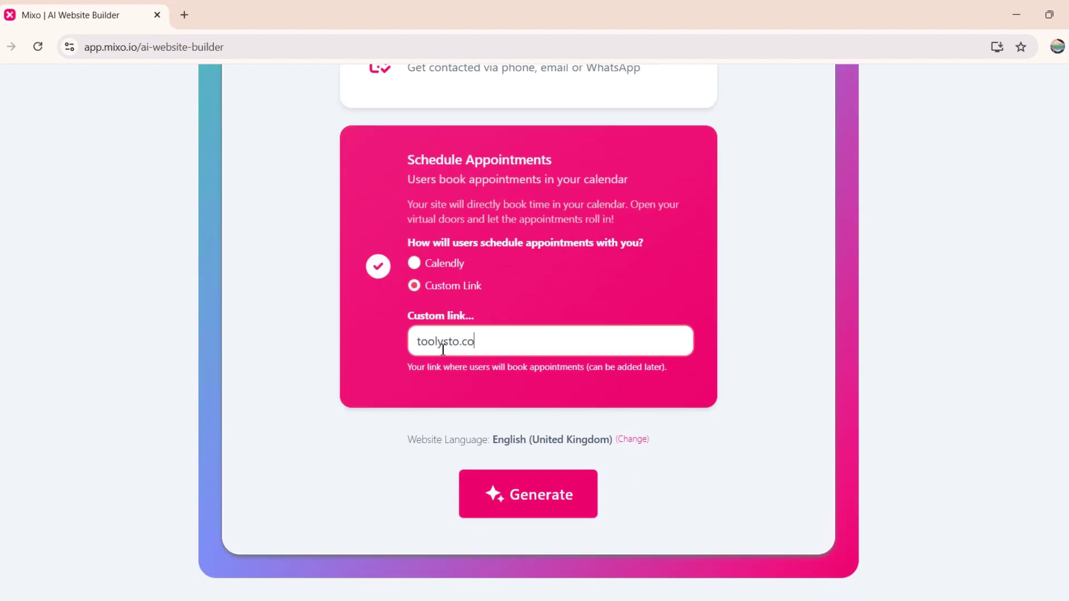
{"action": "type", "text": "toolysto.com/schedule"}
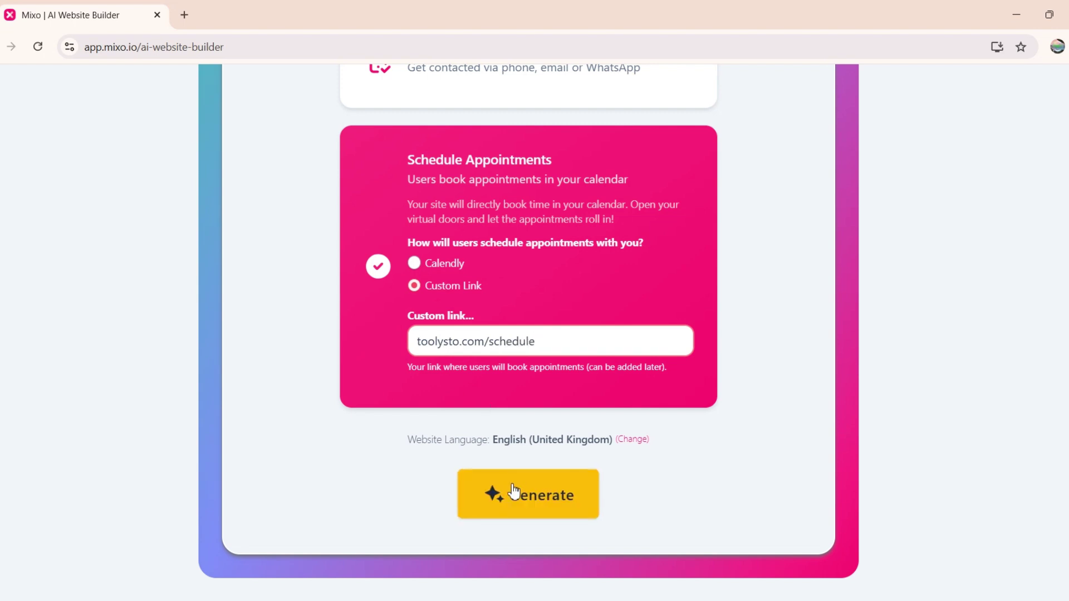
{"action": "left_click", "coordinate": [513, 493]}
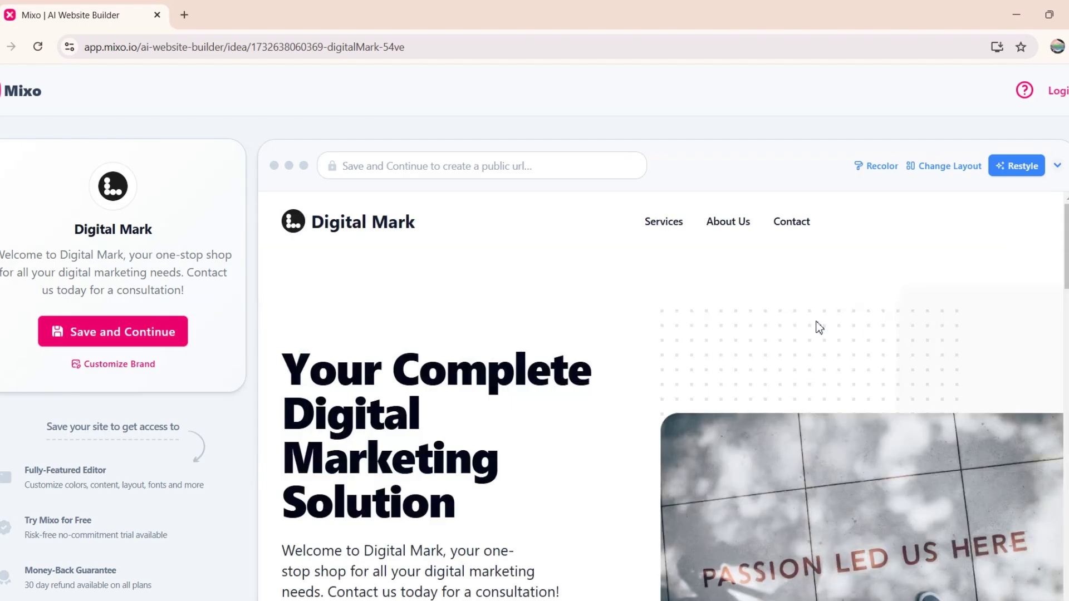
Step: Have the AI rewrite the Digital Mark hero heading
{"action": "scroll", "coordinate": [529, 407], "scroll_direction": "down", "scroll_amount": 10}
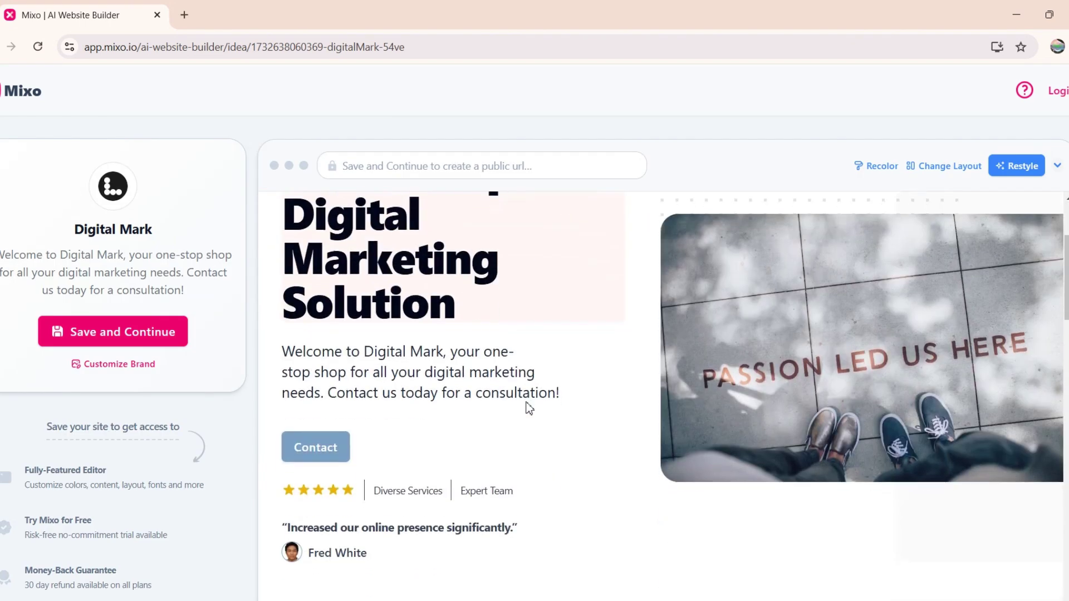
{"action": "scroll", "coordinate": [529, 408], "scroll_direction": "down", "scroll_amount": 10}
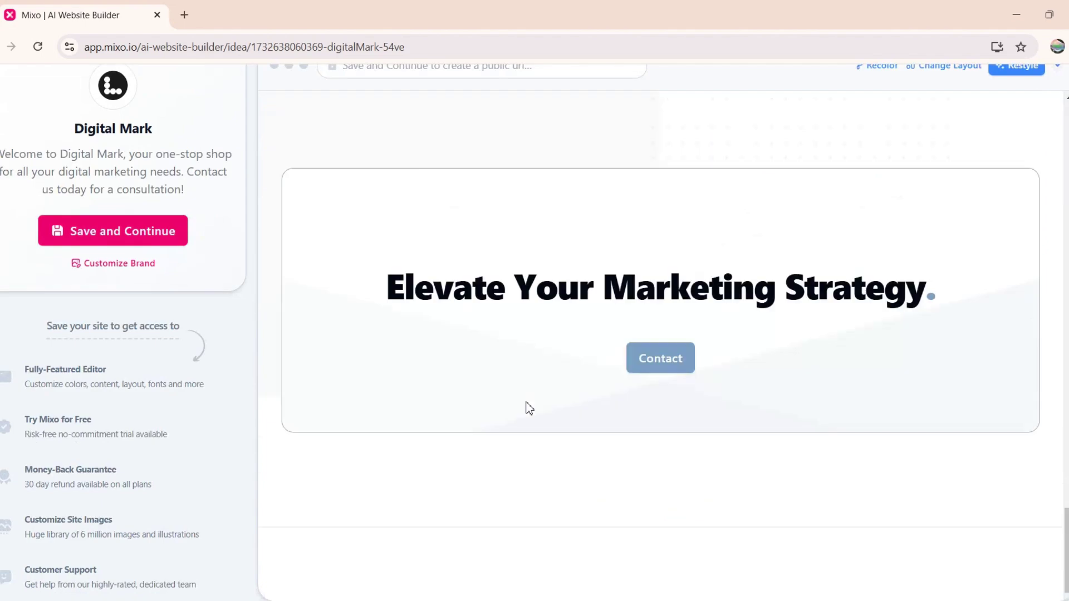
{"action": "scroll", "coordinate": [530, 408], "scroll_direction": "up", "scroll_amount": 8}
{"action": "scroll", "coordinate": [529, 409], "scroll_direction": "up", "scroll_amount": 10}
{"action": "triple_click", "coordinate": [418, 301]}
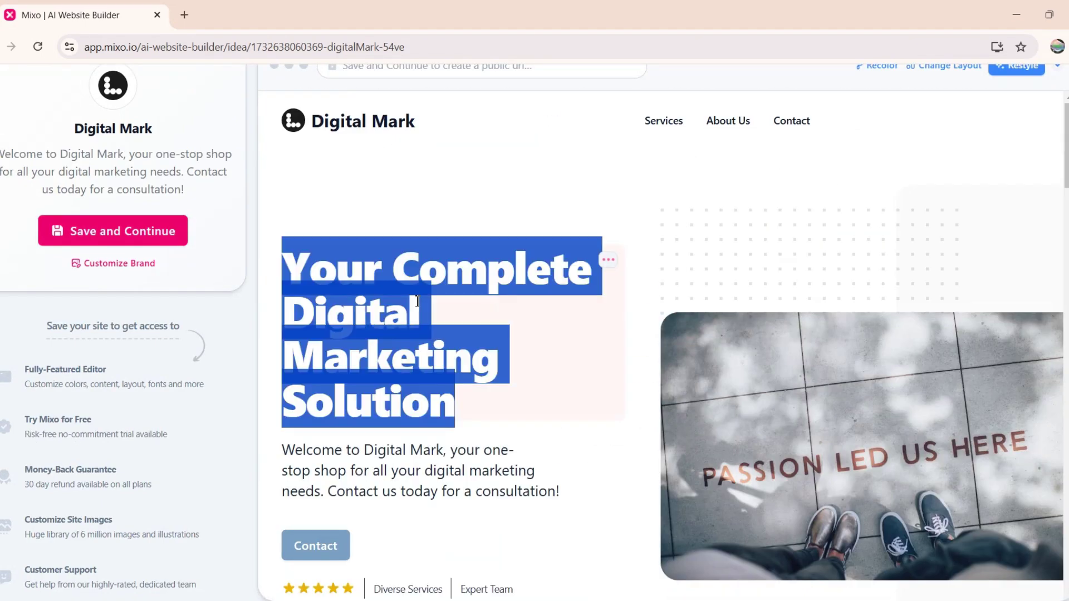
{"action": "left_click", "coordinate": [490, 322]}
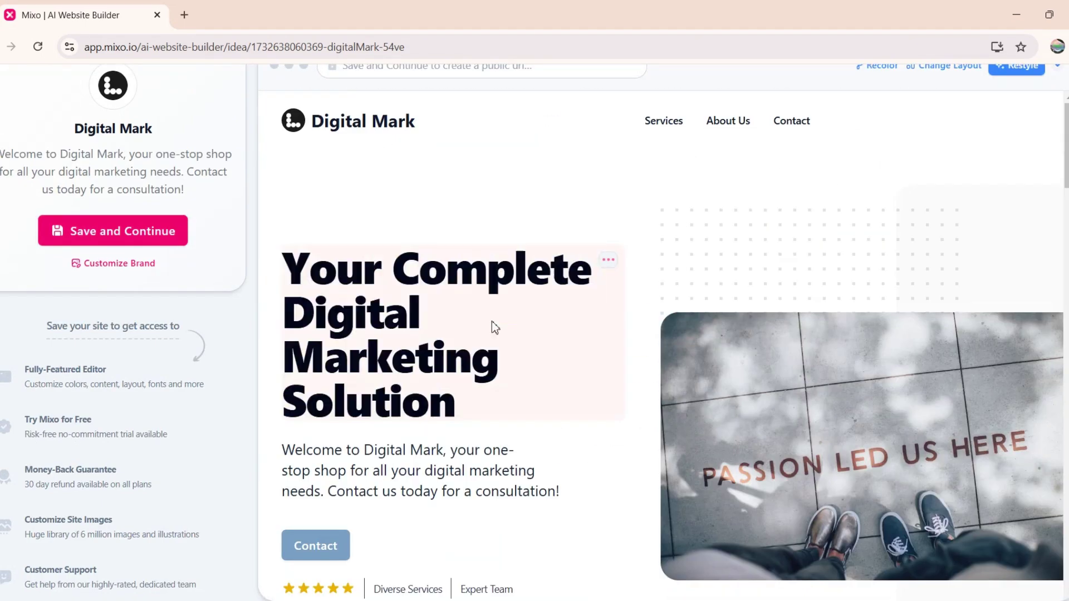
{"action": "double_click", "coordinate": [458, 329]}
{"action": "left_click", "coordinate": [543, 300]}
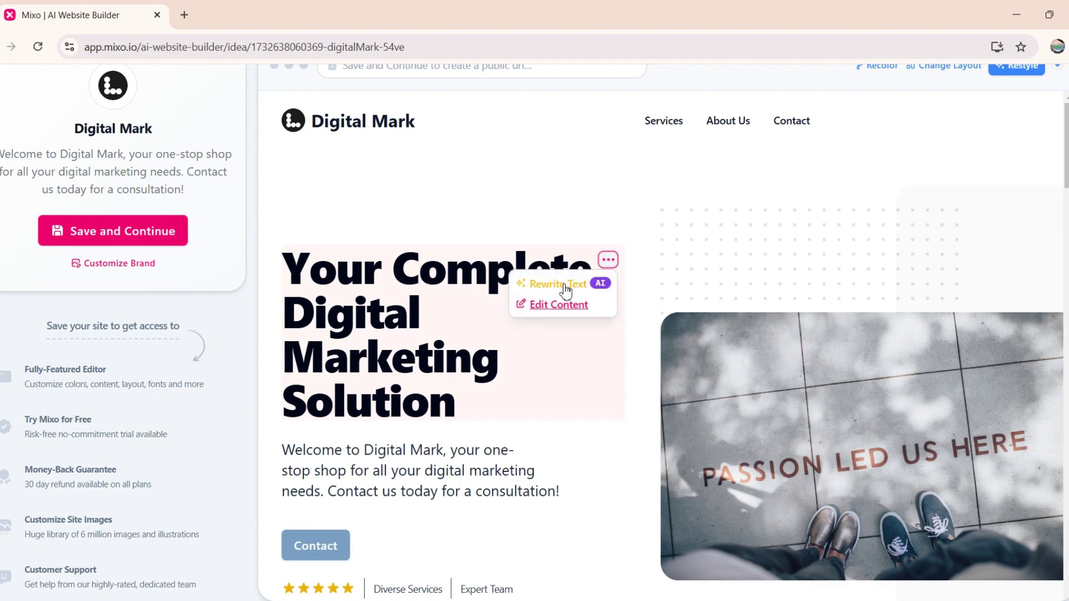
{"action": "left_click", "coordinate": [566, 289]}
Step: Reselect the woman and laptop photos with new images, then restyle the whole site
{"action": "scroll", "coordinate": [563, 299], "scroll_direction": "down", "scroll_amount": 5}
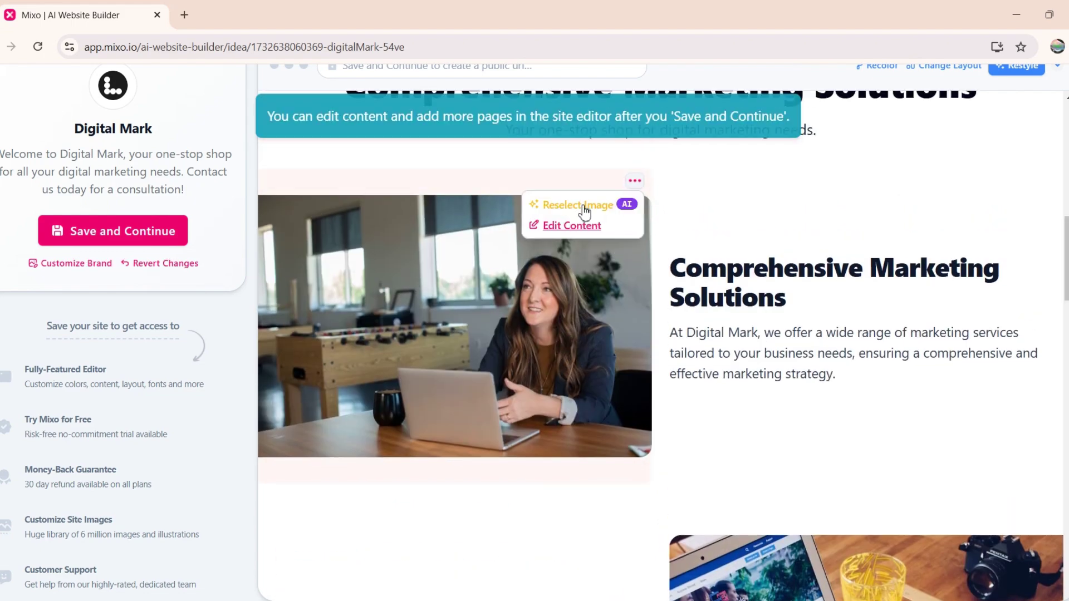
{"action": "left_click", "coordinate": [583, 209]}
{"action": "scroll", "coordinate": [941, 341], "scroll_direction": "down", "scroll_amount": 4}
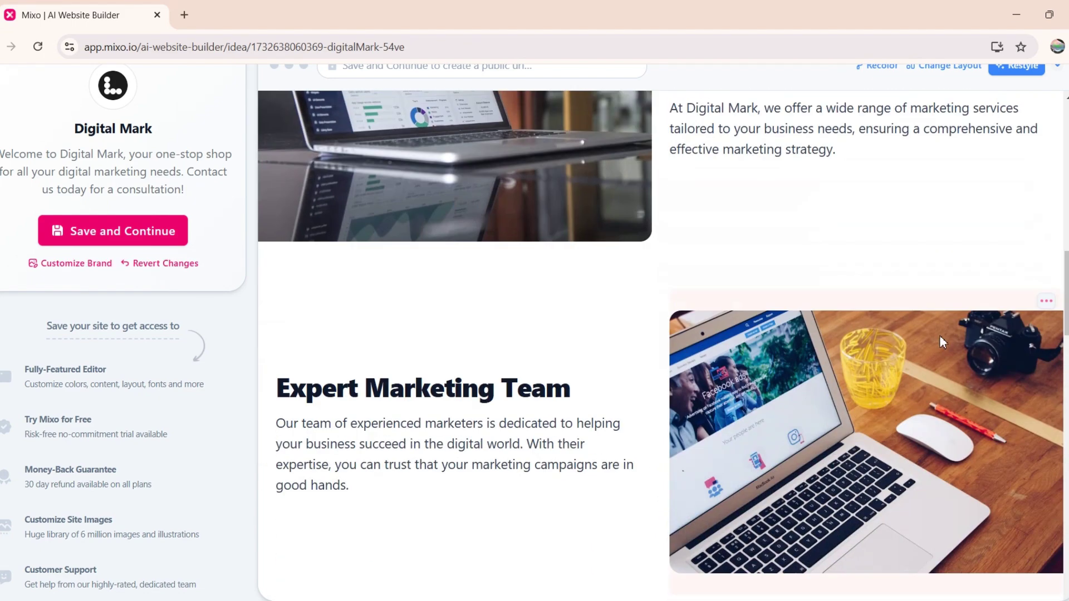
{"action": "left_click", "coordinate": [1047, 304]}
{"action": "left_click", "coordinate": [1009, 327]}
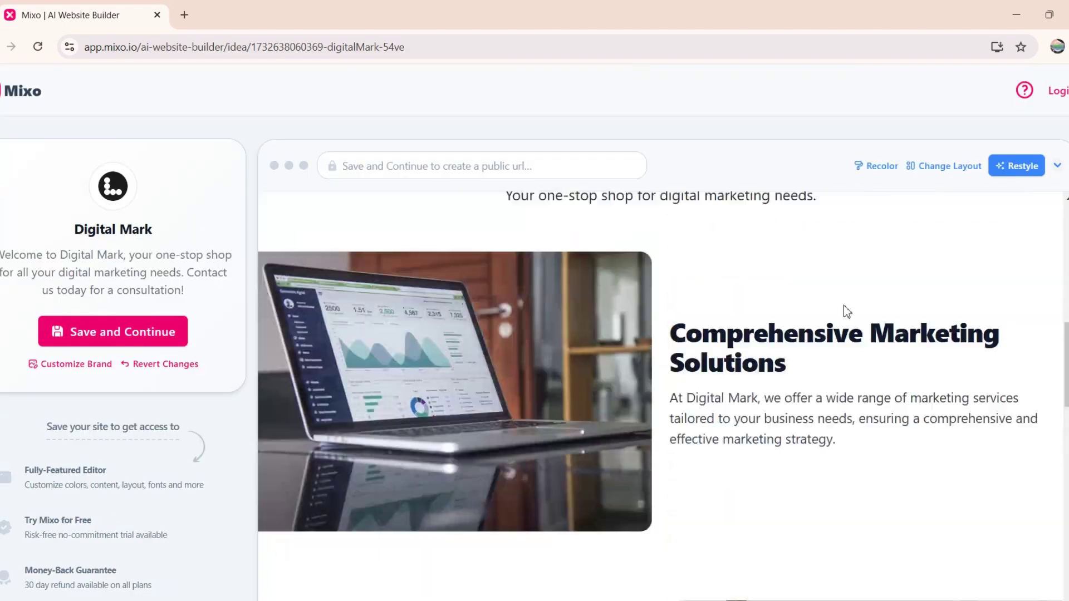
{"action": "left_click", "coordinate": [1015, 166]}
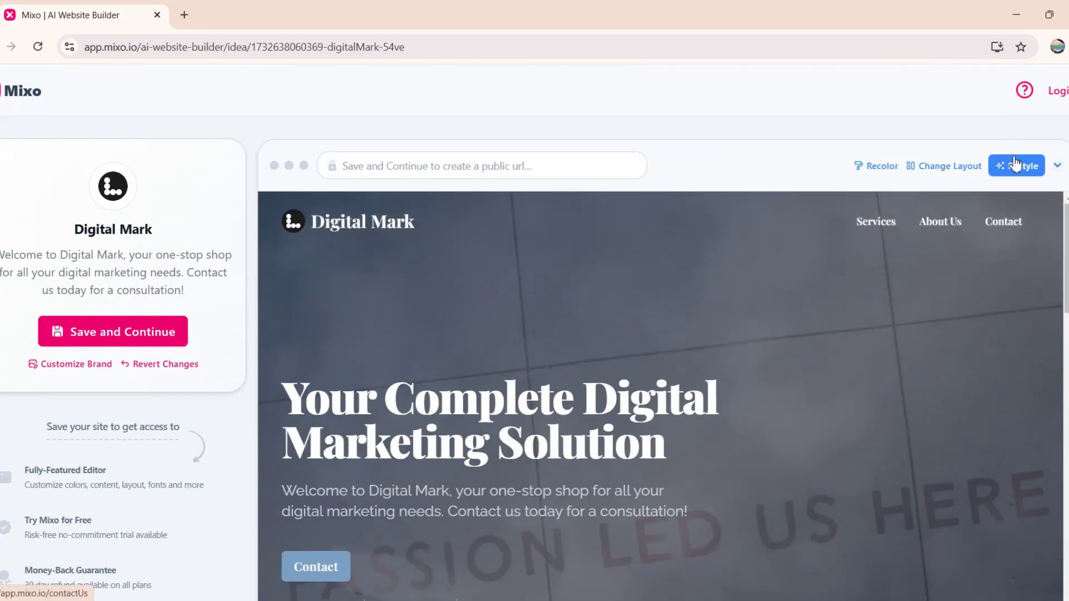
Step: Restyle the site again and recolour it to a pink and red scheme
{"action": "left_click", "coordinate": [1015, 165]}
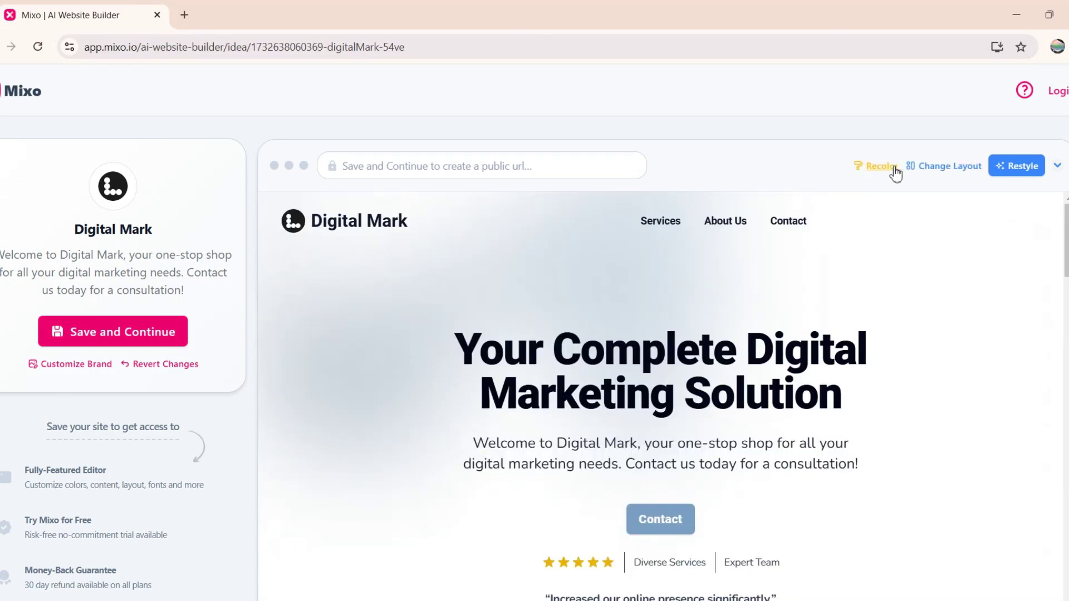
{"action": "left_click", "coordinate": [894, 167]}
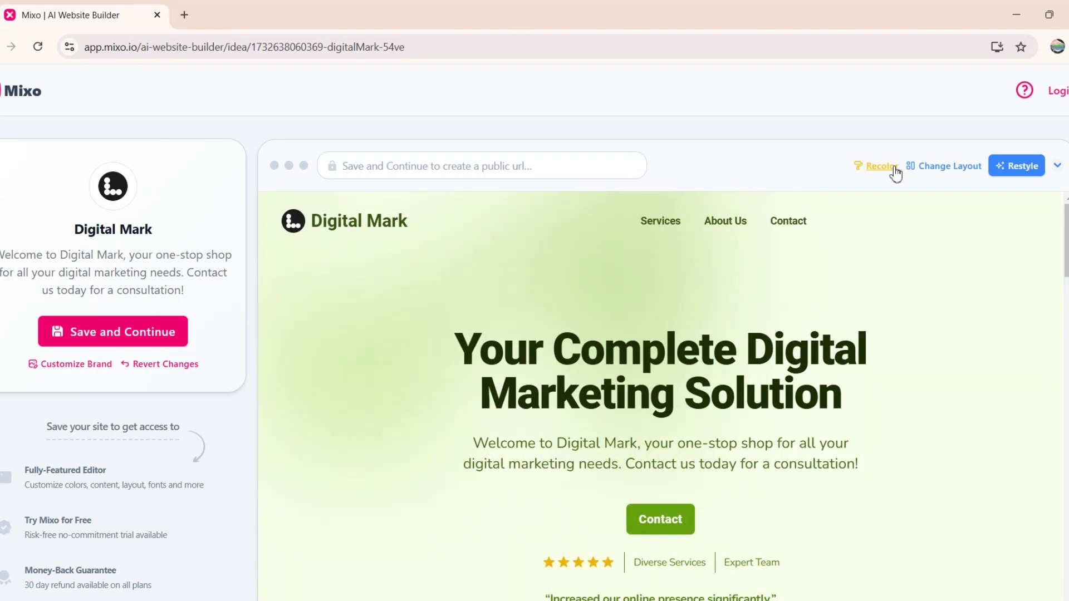
{"action": "left_click", "coordinate": [894, 167]}
{"action": "scroll", "coordinate": [885, 312], "scroll_direction": "down", "scroll_amount": 15}
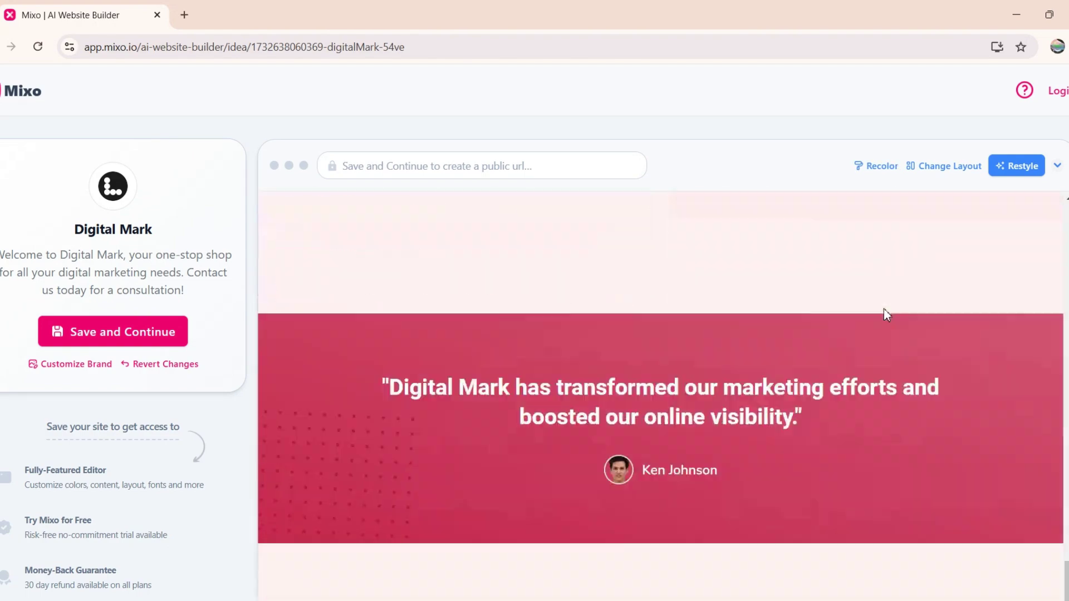
Step: Cycle page layouts until the hero shows a phone photo beside it
{"action": "left_click", "coordinate": [956, 173]}
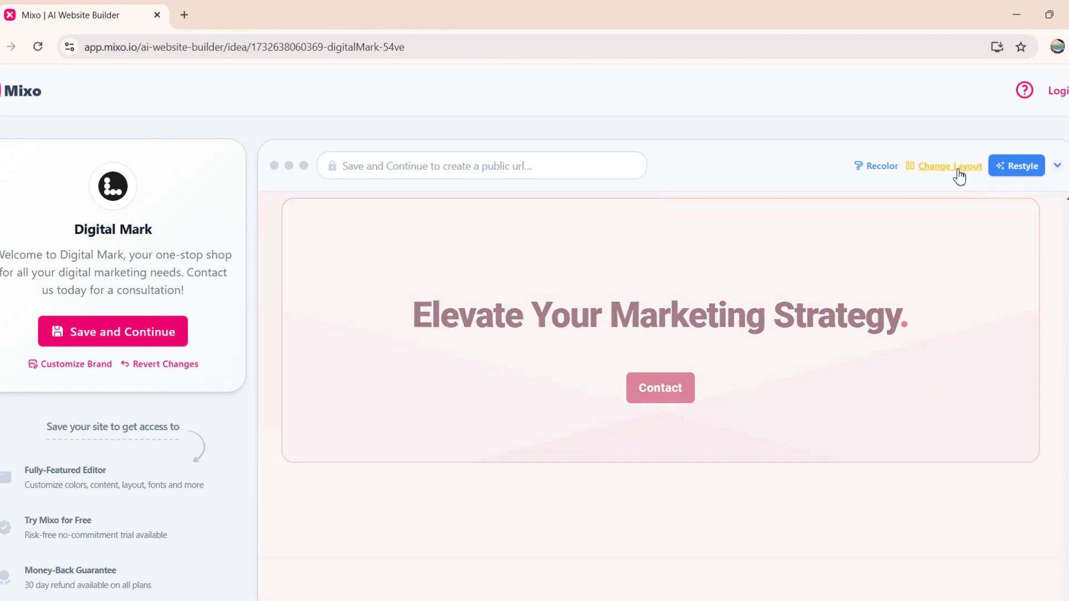
{"action": "scroll", "coordinate": [745, 365], "scroll_direction": "up", "scroll_amount": 15}
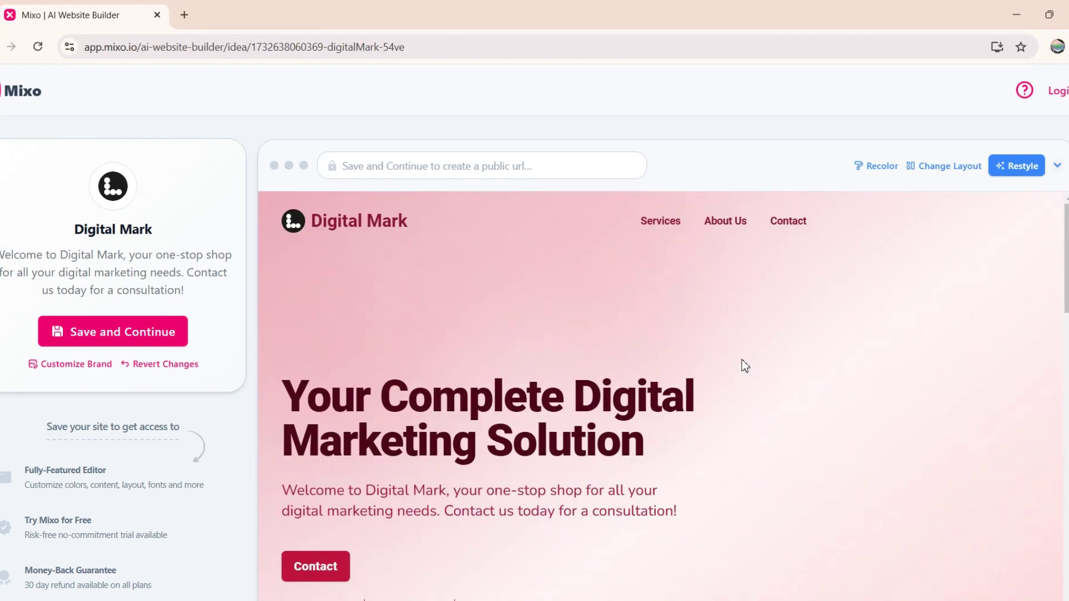
{"action": "left_click", "coordinate": [970, 165]}
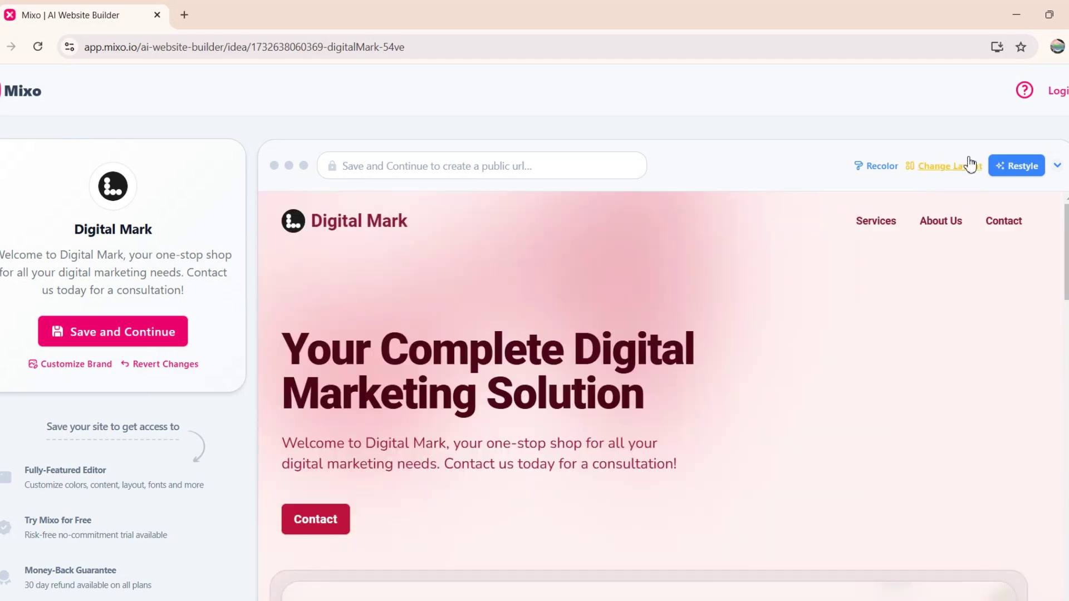
{"action": "left_click", "coordinate": [962, 172]}
{"action": "scroll", "coordinate": [807, 362], "scroll_direction": "down", "scroll_amount": 10}
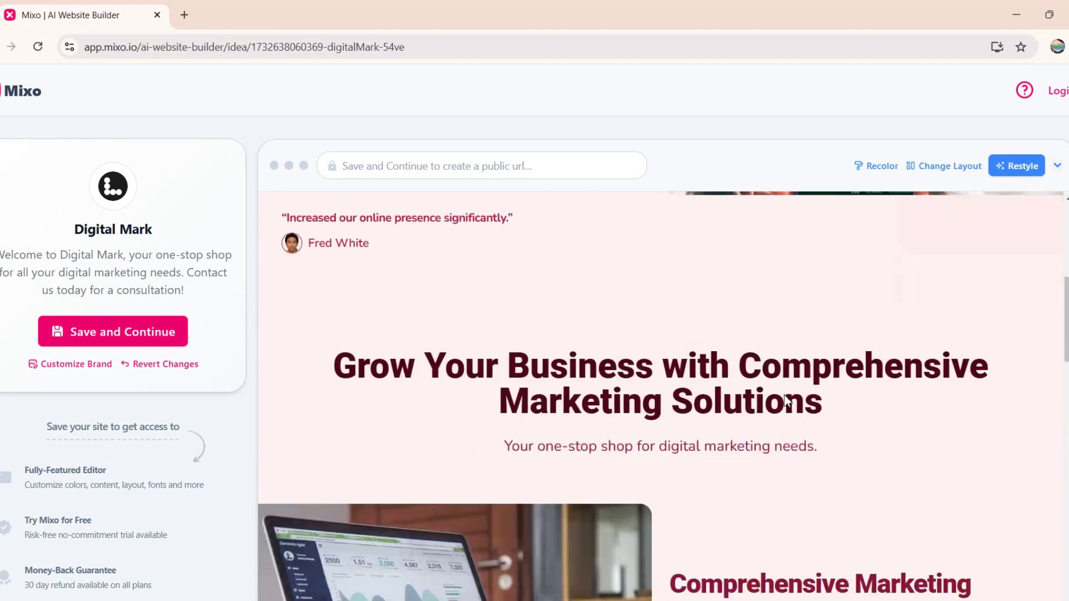
{"action": "scroll", "coordinate": [784, 395], "scroll_direction": "down", "scroll_amount": 10}
{"action": "scroll", "coordinate": [784, 395], "scroll_direction": "up", "scroll_amount": 15}
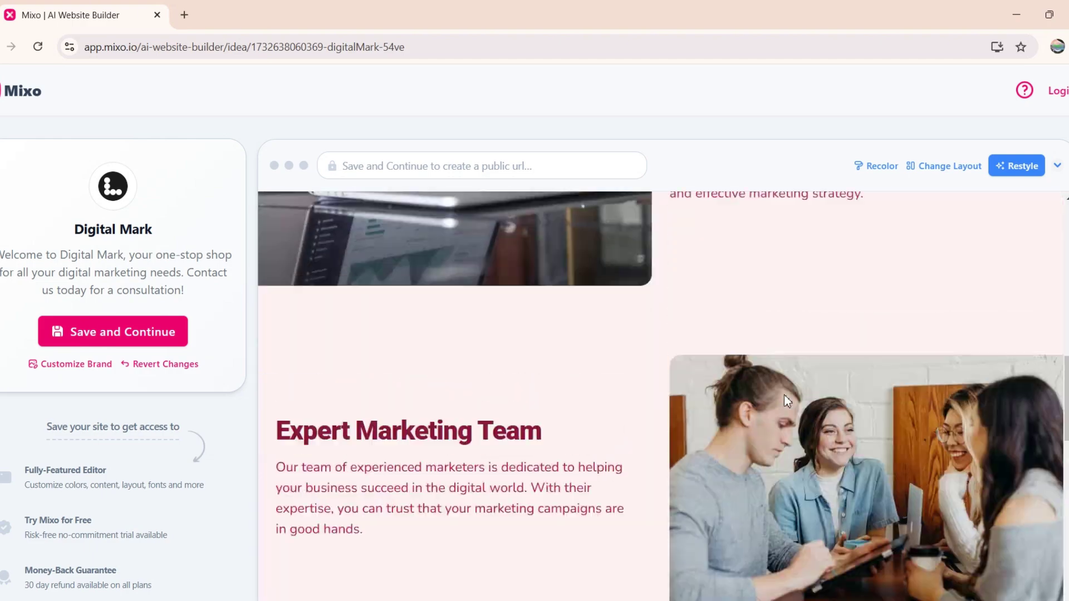
{"action": "scroll", "coordinate": [129, 551], "scroll_direction": "down", "scroll_amount": 2}
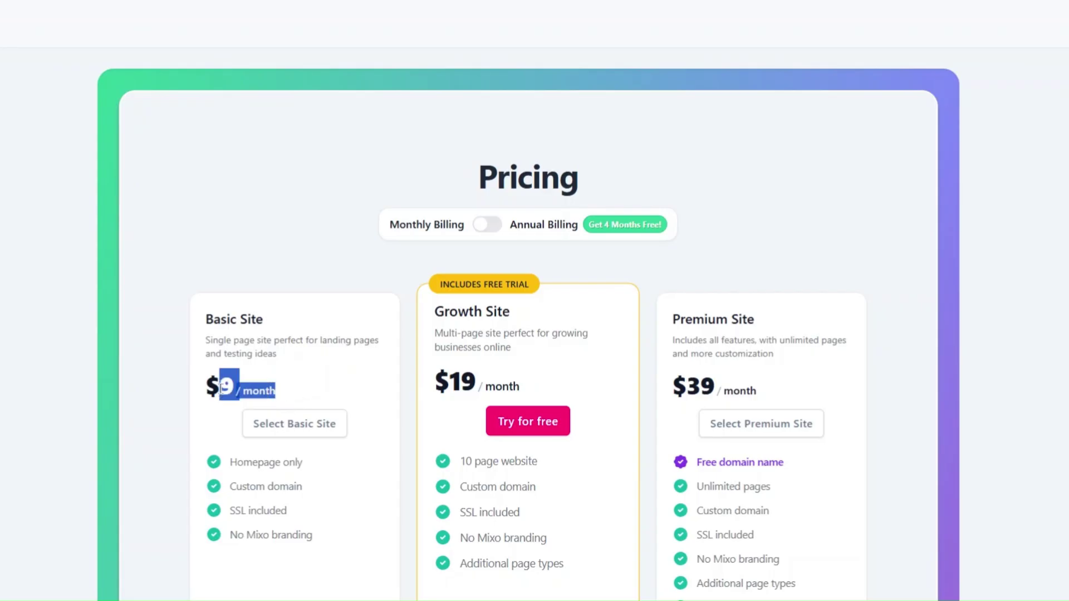
Step: Switch Mixo's pricing to annual billing, showing Basic $6, Growth $13 and Premium $26 per month
{"action": "left_click_drag", "start_coordinate": [221, 388], "coordinate": [191, 392]}
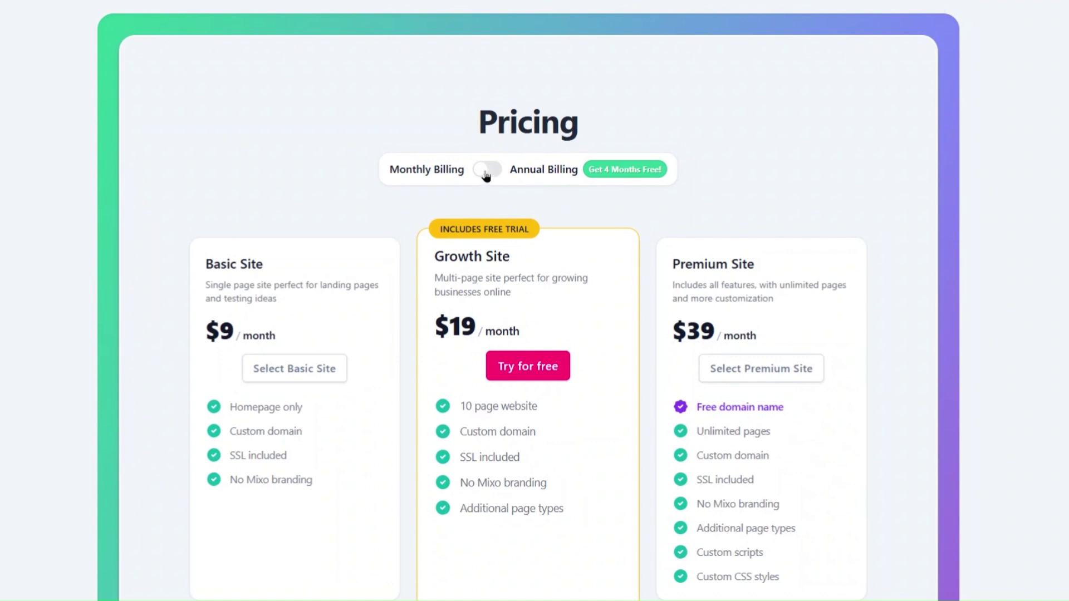
{"action": "left_click", "coordinate": [486, 170]}
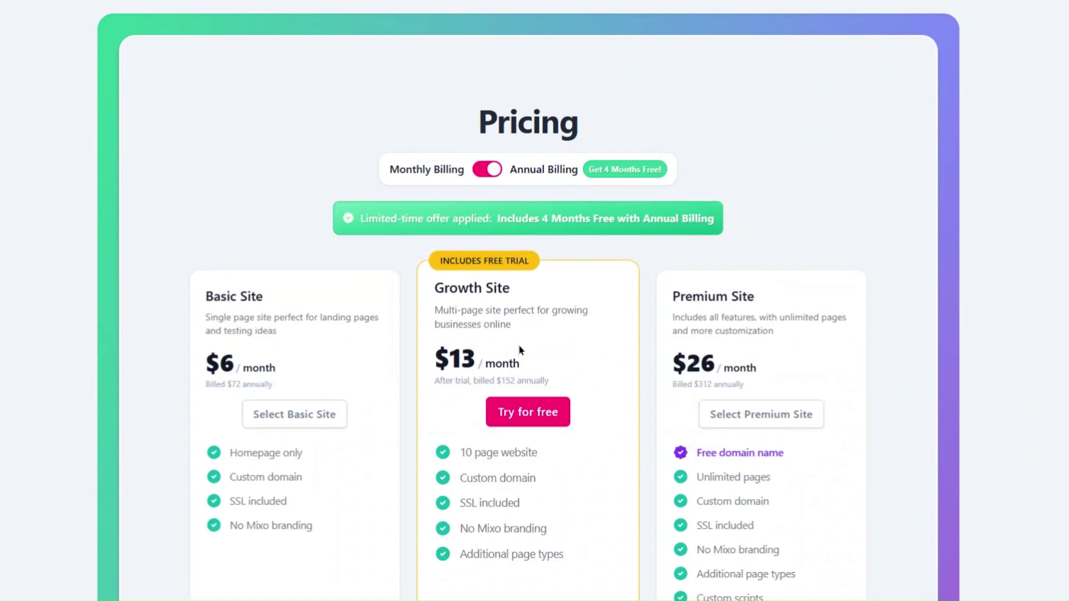
{"action": "scroll", "coordinate": [514, 369], "scroll_direction": "down", "scroll_amount": 3}
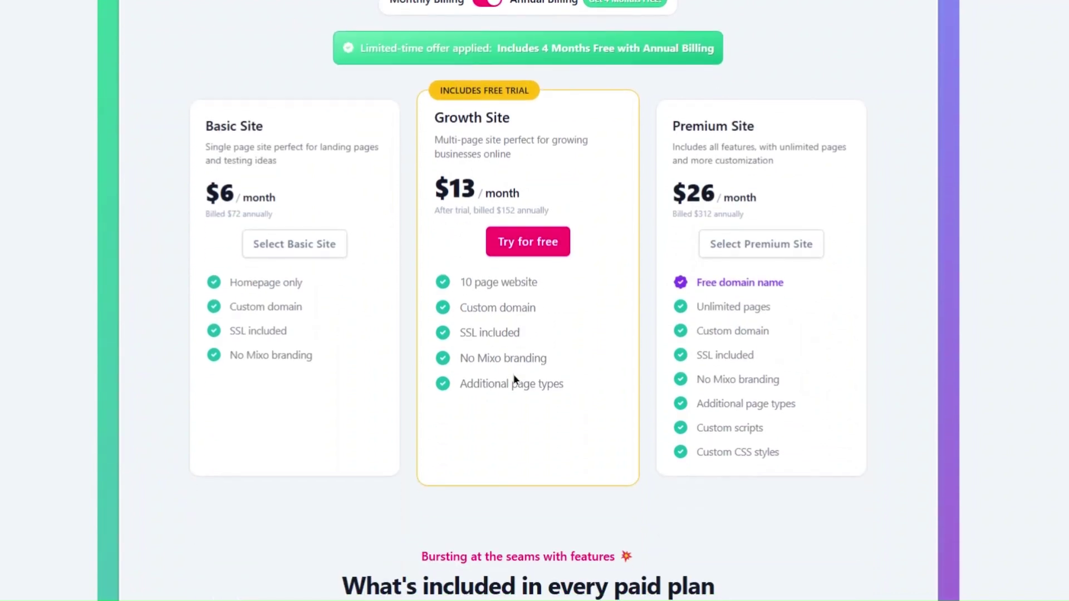
{"action": "scroll", "coordinate": [527, 300], "scroll_direction": "up", "scroll_amount": 2}
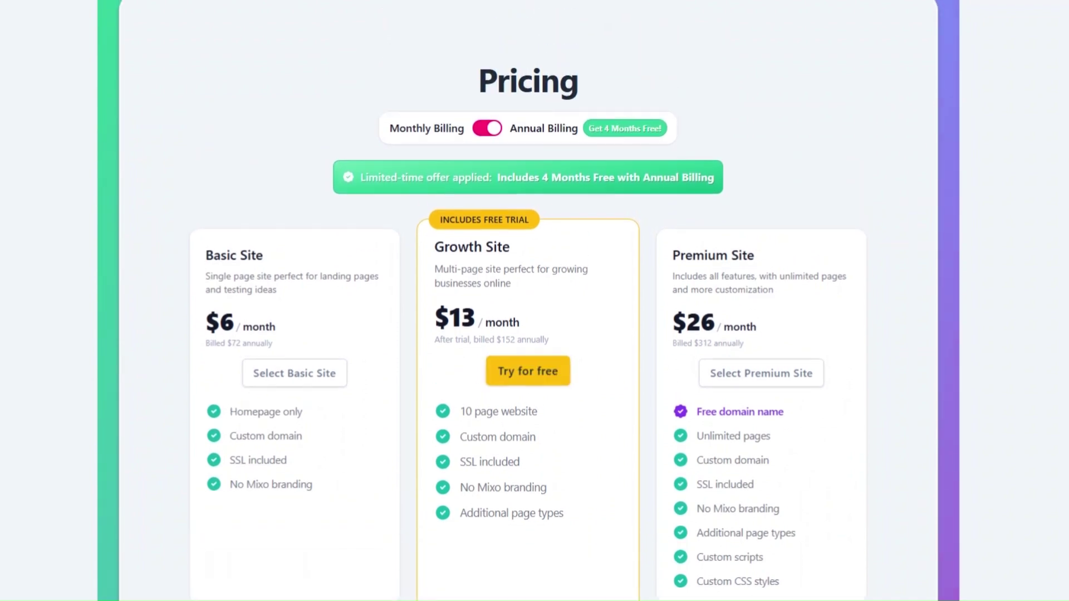
Step: Switch Mixo back to monthly billing, then browse down the Dorik homepage and back up
{"action": "left_click", "coordinate": [494, 128]}
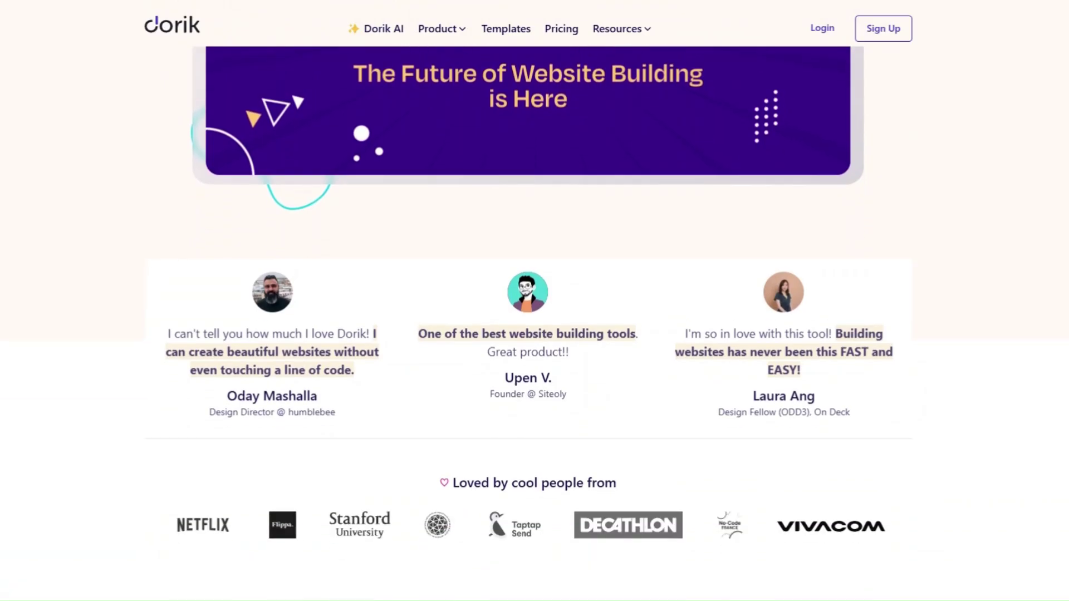
{"action": "scroll", "coordinate": [534, 300], "scroll_direction": "down", "scroll_amount": 10}
{"action": "scroll", "coordinate": [535, 300], "scroll_direction": "down", "scroll_amount": 9}
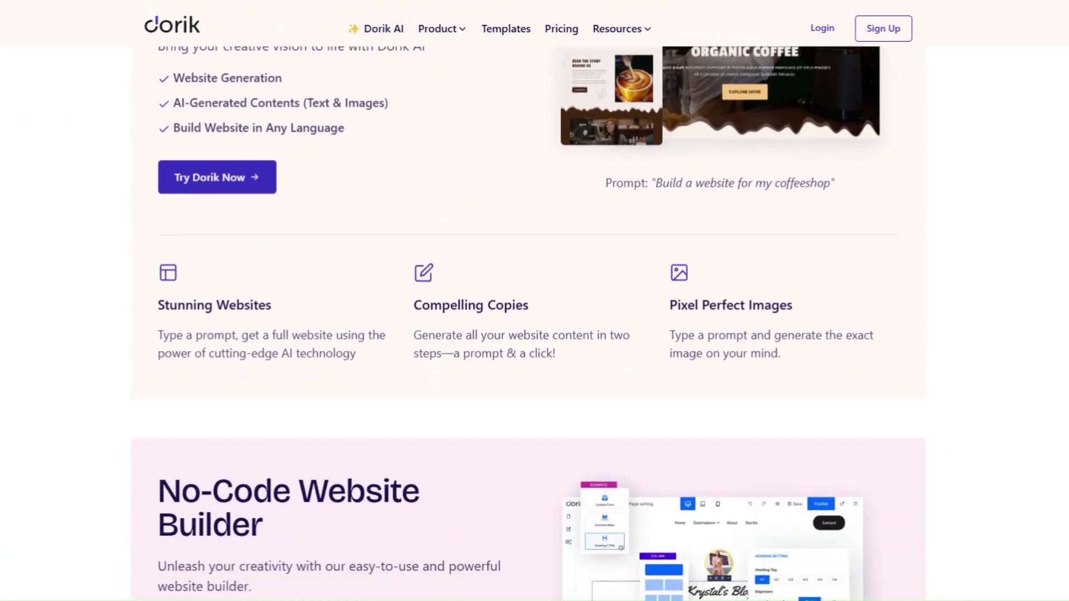
{"action": "scroll", "coordinate": [534, 301], "scroll_direction": "down", "scroll_amount": 20}
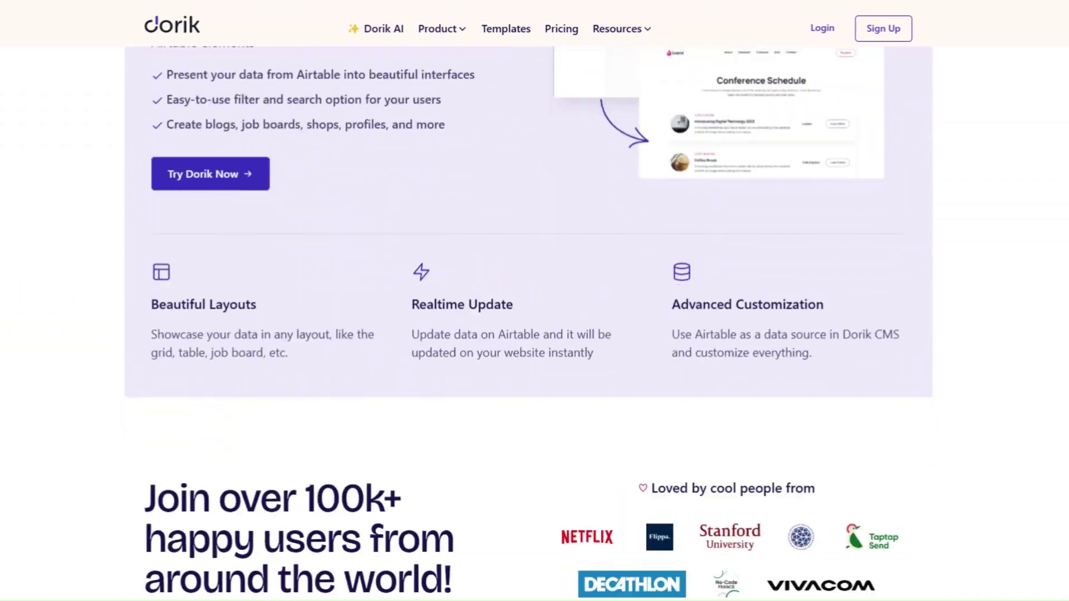
{"action": "scroll", "coordinate": [534, 301], "scroll_direction": "down", "scroll_amount": 20}
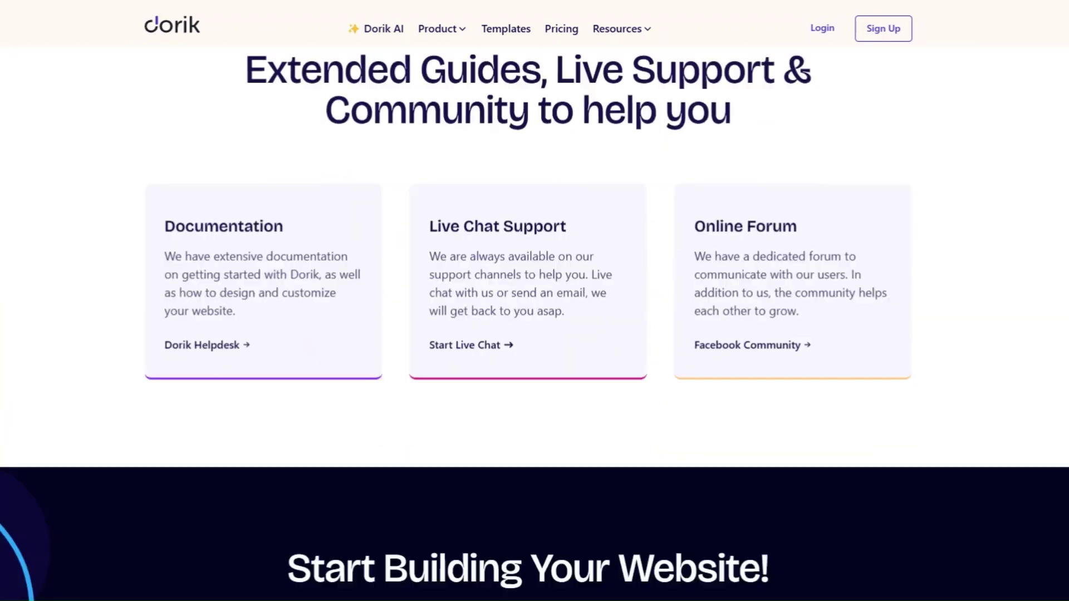
{"action": "scroll", "coordinate": [535, 300], "scroll_direction": "up", "scroll_amount": 20}
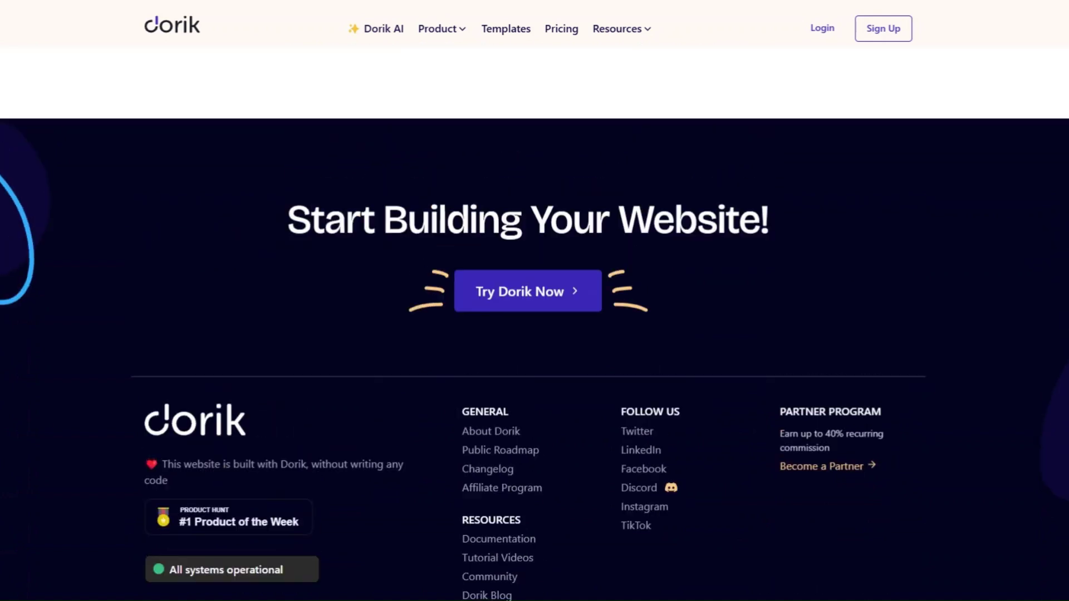
{"action": "scroll", "coordinate": [534, 301], "scroll_direction": "up", "scroll_amount": 12}
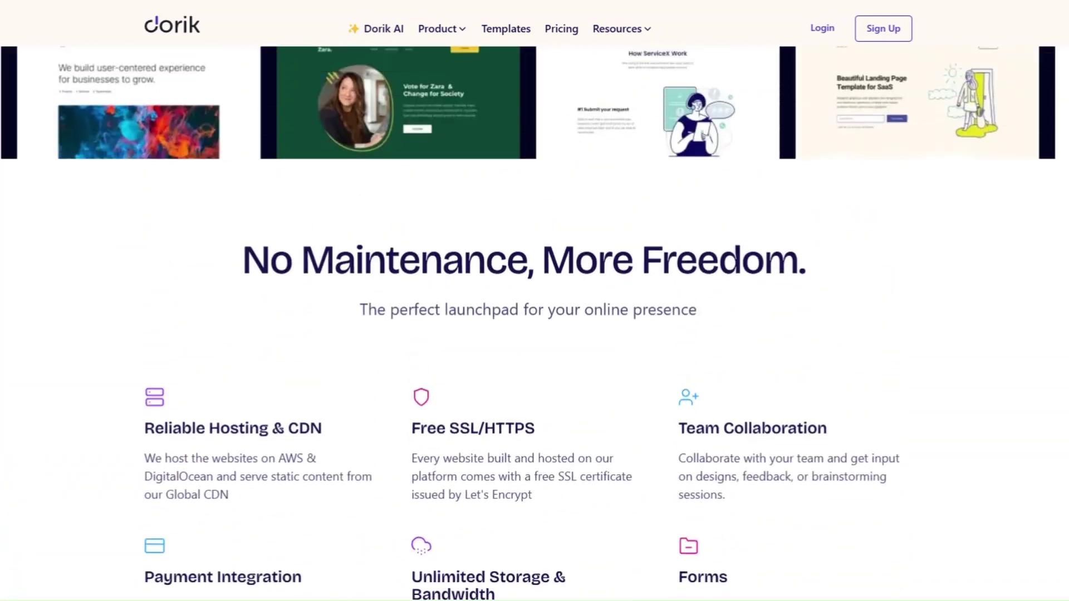
{"action": "scroll", "coordinate": [534, 301], "scroll_direction": "up", "scroll_amount": 20}
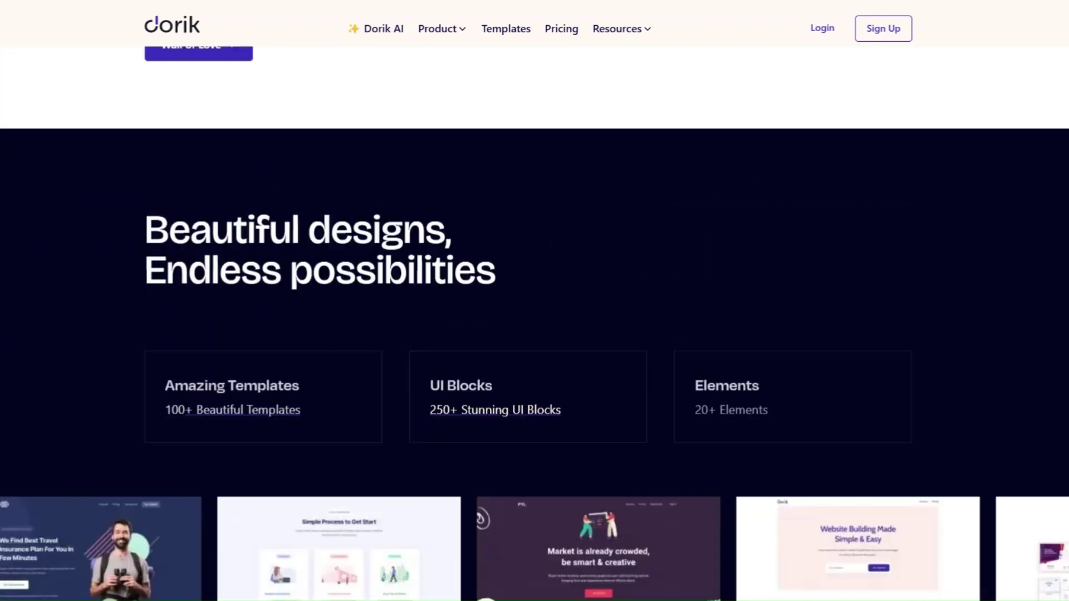
{"action": "scroll", "coordinate": [535, 301], "scroll_direction": "up", "scroll_amount": 8}
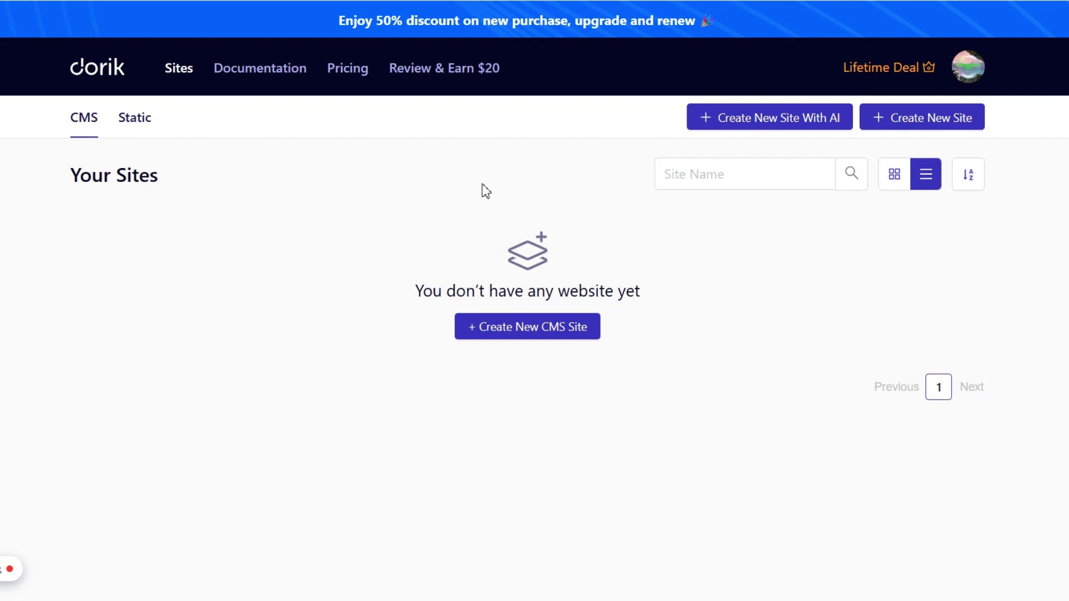
Step: Describe Bookiepedia as book reviews, summaries and audiobooks for our viewers, and generate the site with AI
{"action": "left_click", "coordinate": [782, 119]}
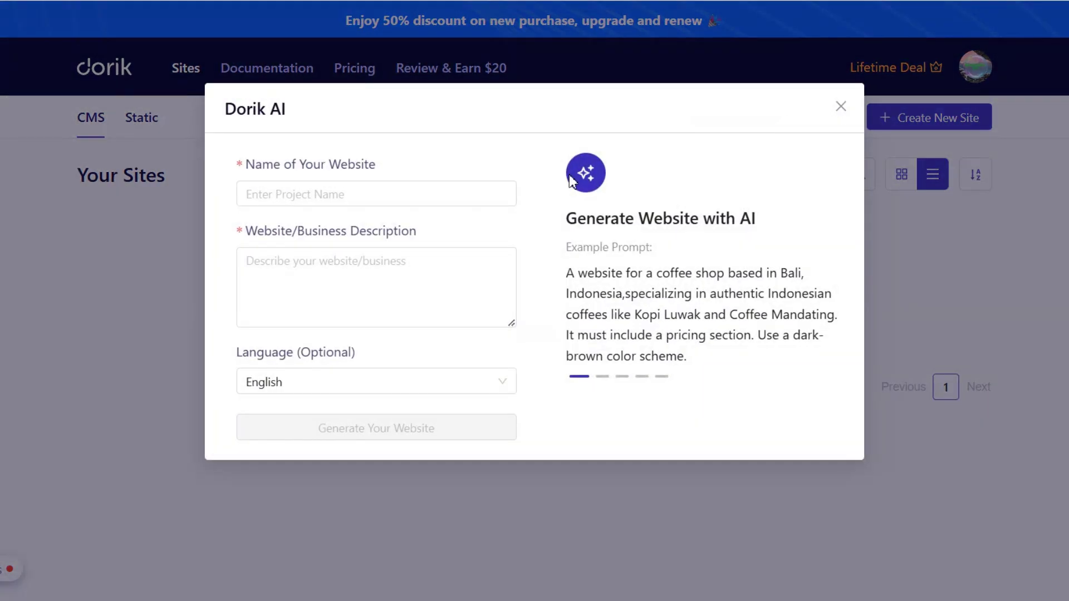
{"action": "type", "text": "Bookiepedia"}
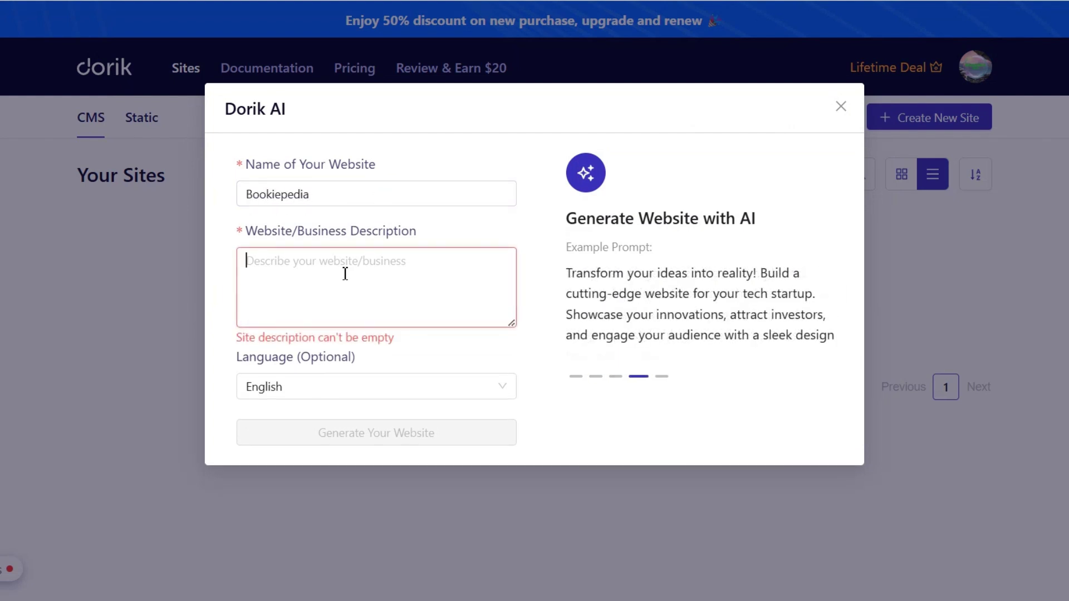
{"action": "type", "text": "reate b"}
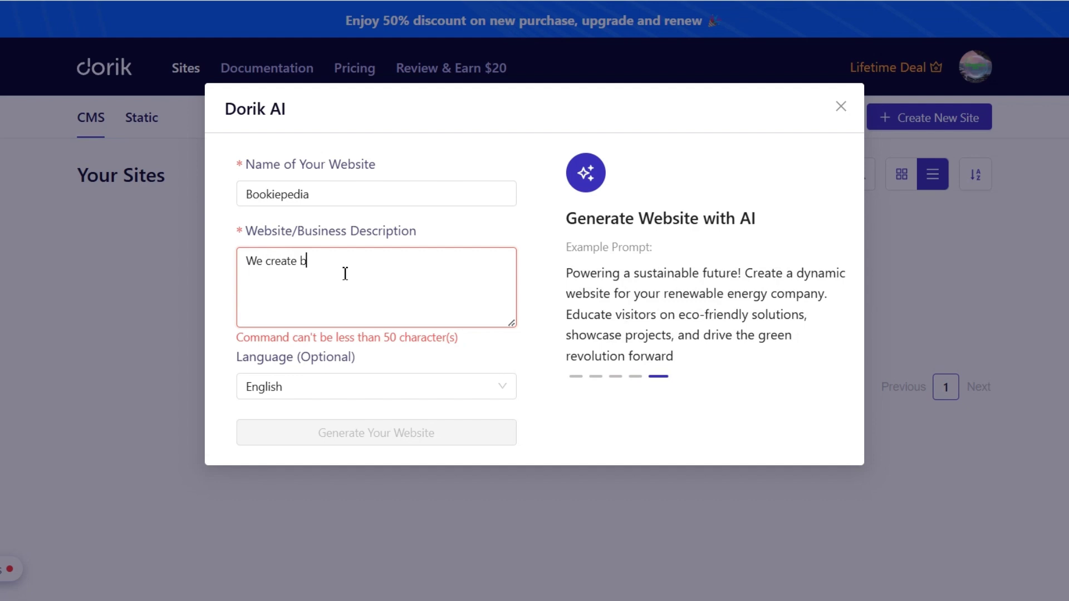
{"action": "type", "text": "ook"}
{"action": "type", "text": "dio"}
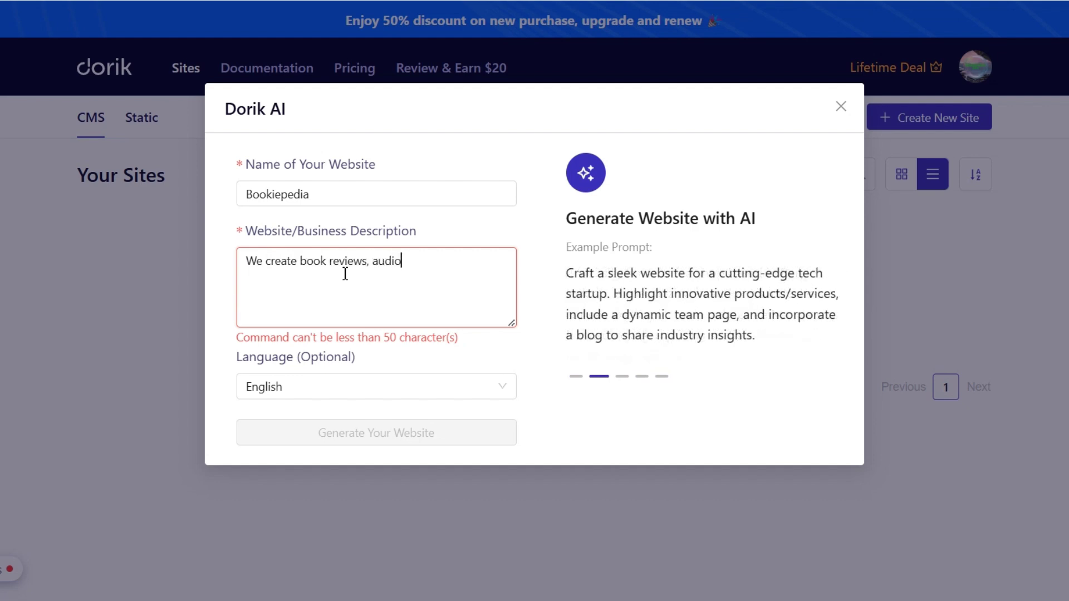
{"action": "key", "text": "BackSpace"}
{"action": "key", "text": "BackSpace"}
{"action": "key", "text": "BackSpace"}
{"action": "key", "text": "BackSpace"}
{"action": "key", "text": "BackSpace"}
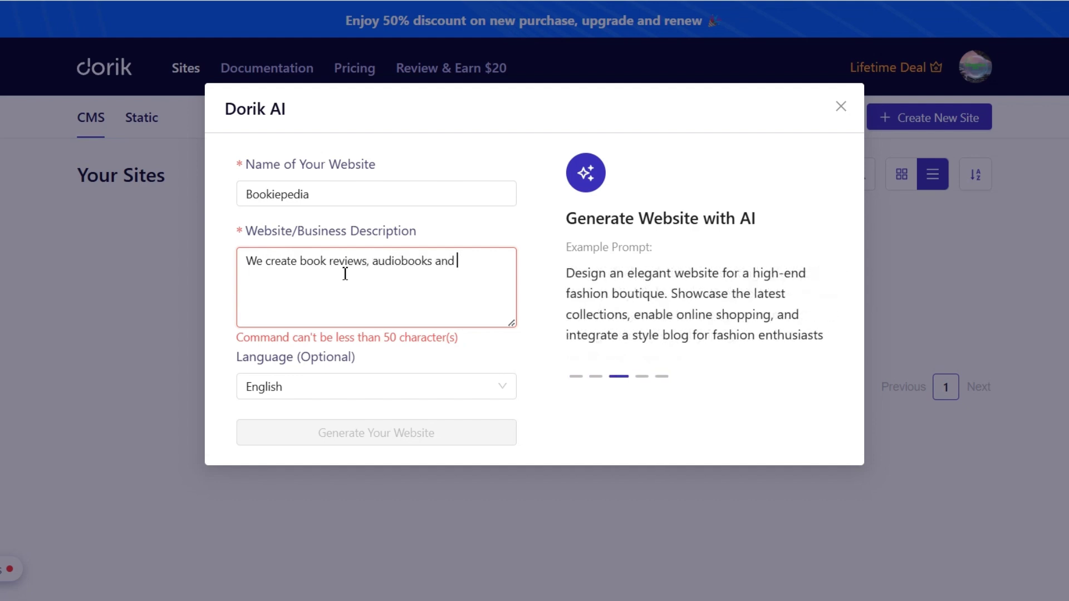
{"action": "type", "text": "book reviews"}
{"action": "key", "text": "BackSpace"}
{"action": "key", "text": "BackSpace"}
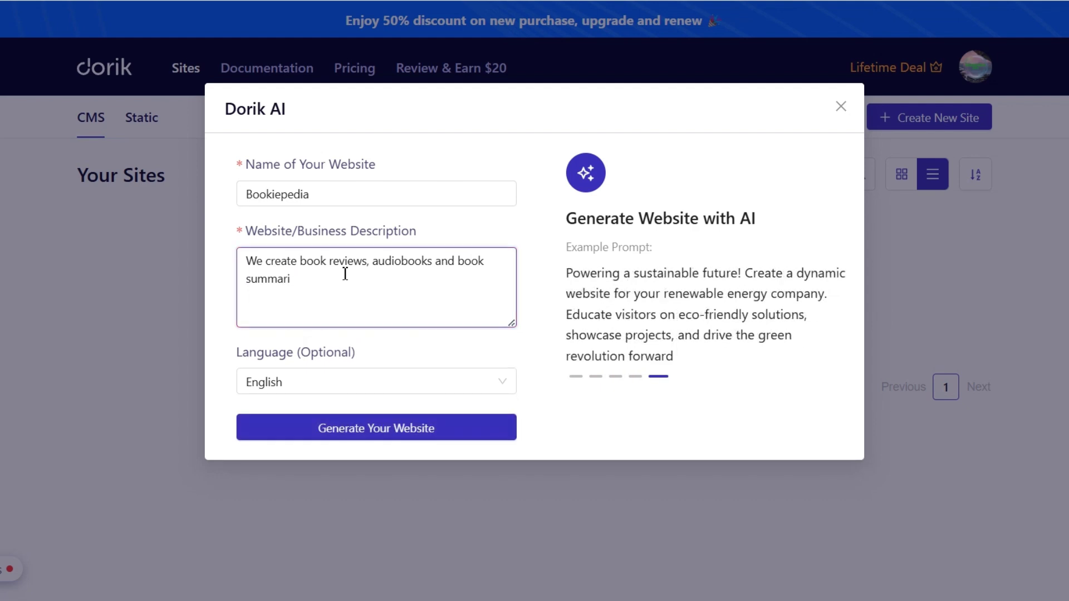
{"action": "type", "text": "es for our vie"}
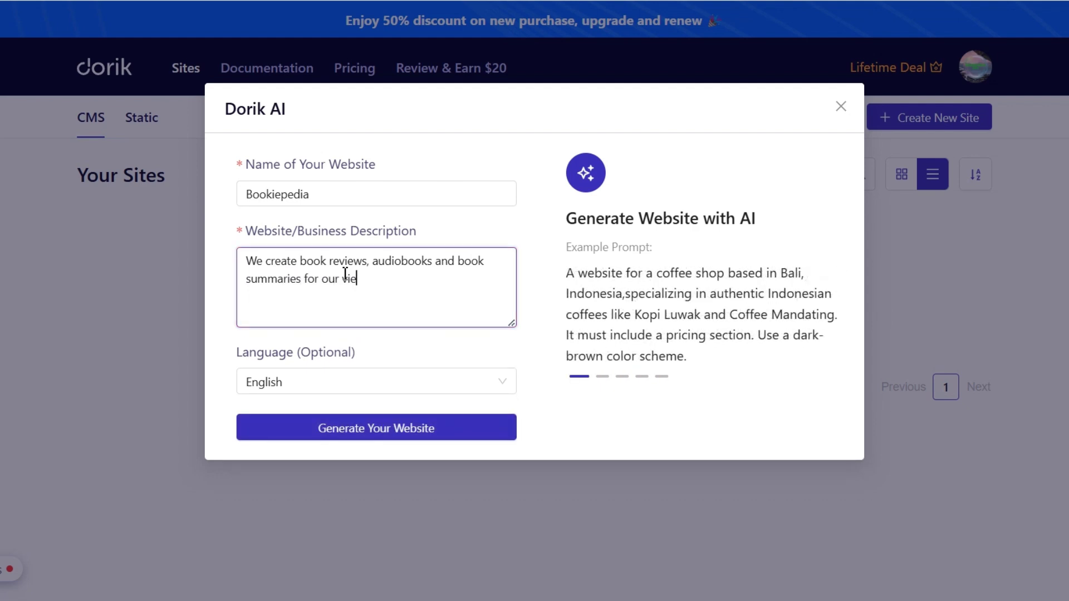
{"action": "type", "text": "wers"}
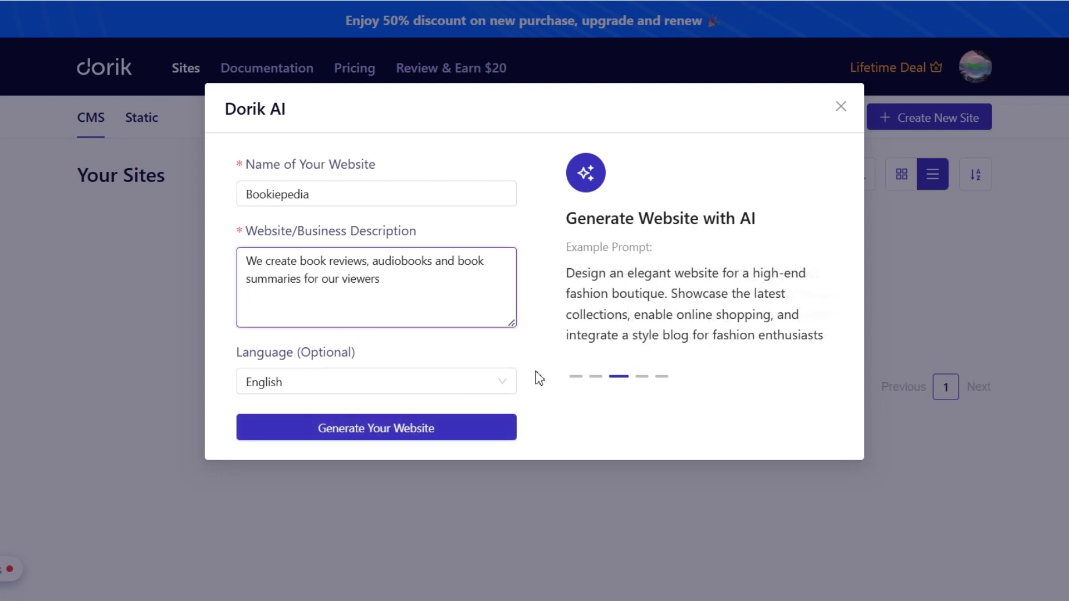
{"action": "left_click", "coordinate": [400, 429]}
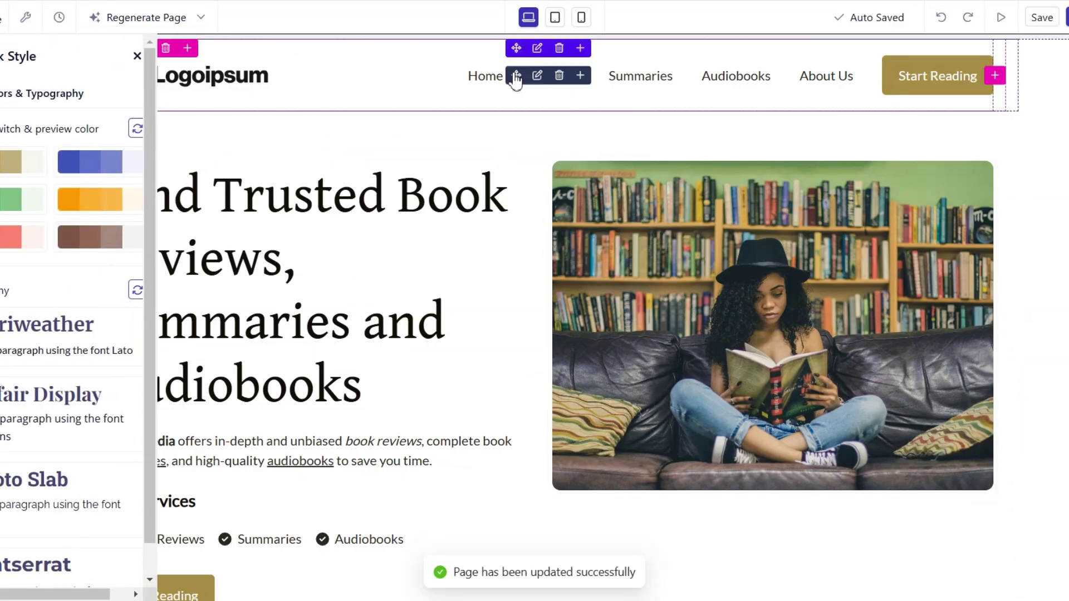
Step: Close the Style panel, scroll the Bookiepedia page to the footer and back, and select the H1 hero title
{"action": "left_click", "coordinate": [136, 56]}
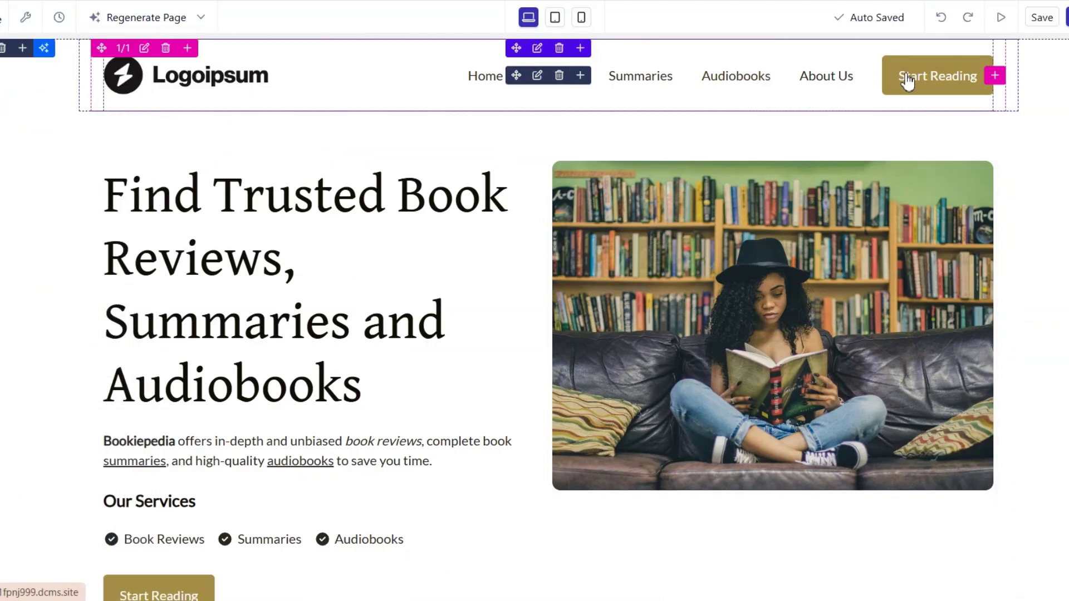
{"action": "scroll", "coordinate": [452, 334], "scroll_direction": "down", "scroll_amount": 6}
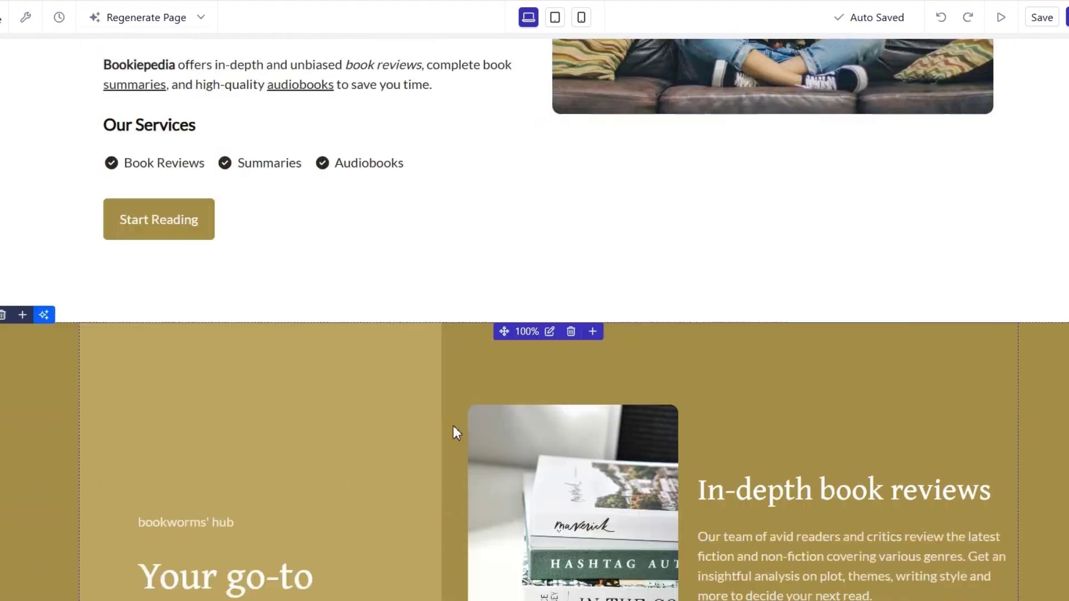
{"action": "scroll", "coordinate": [580, 433], "scroll_direction": "down", "scroll_amount": 15}
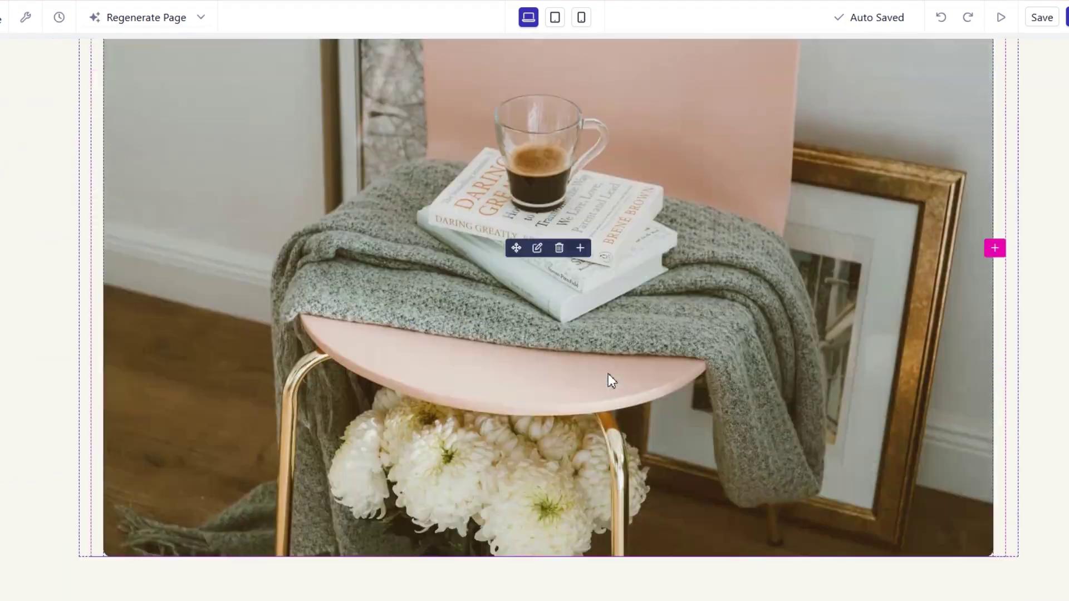
{"action": "scroll", "coordinate": [607, 374], "scroll_direction": "down", "scroll_amount": 20}
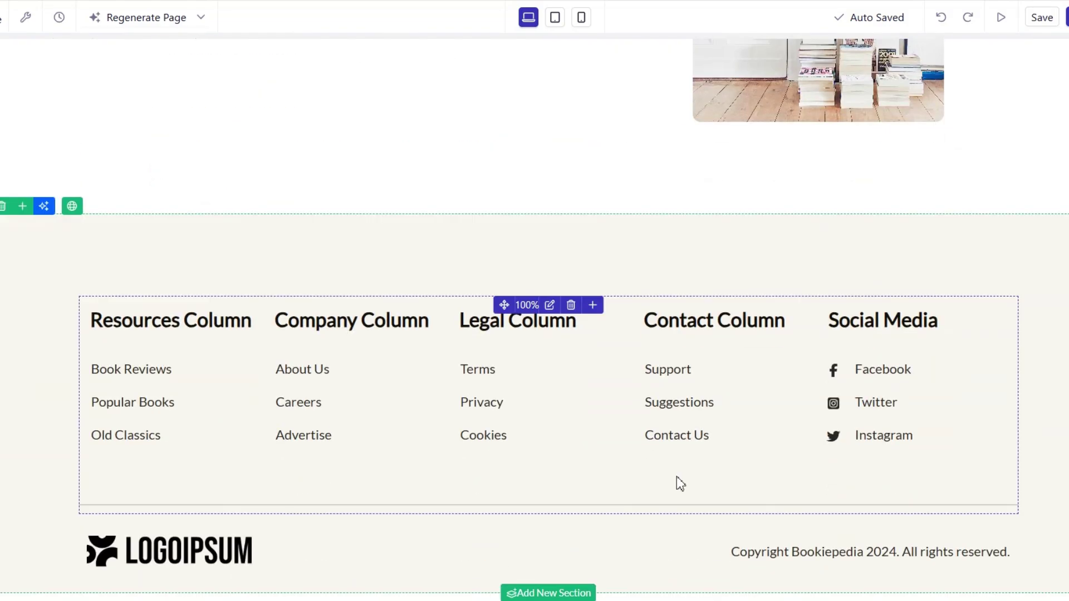
{"action": "scroll", "coordinate": [513, 419], "scroll_direction": "up", "scroll_amount": 20}
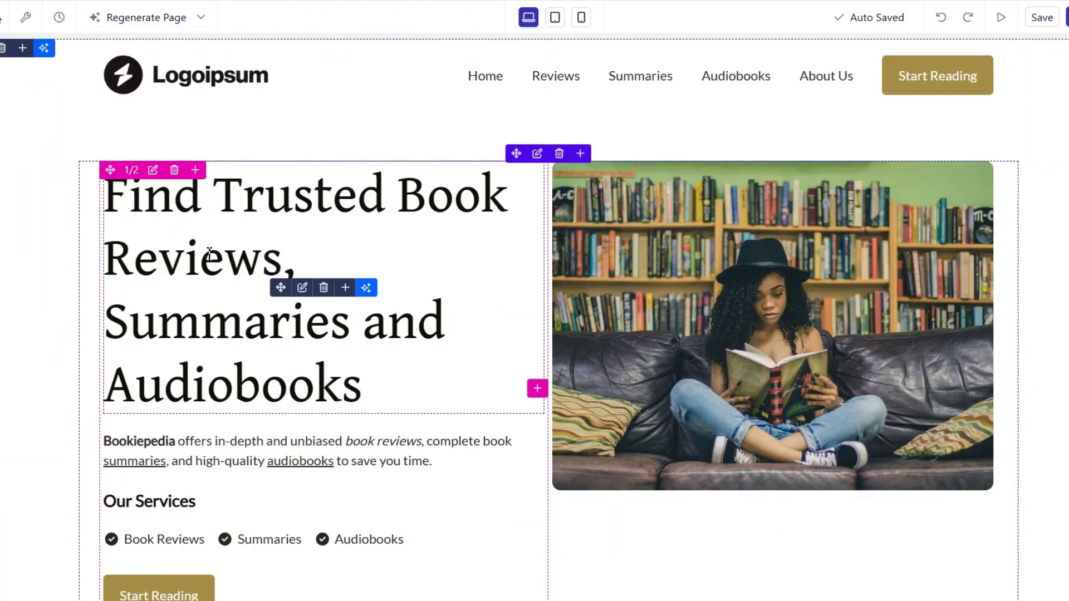
{"action": "left_click", "coordinate": [209, 252]}
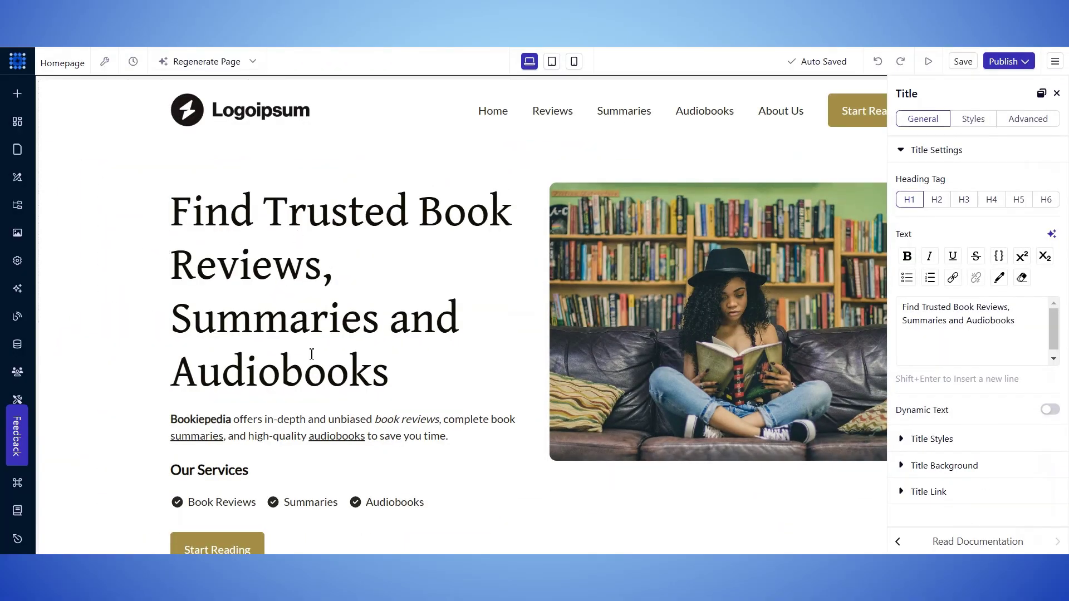
Step: Replace 'and' in the hero heading with '&' so it reads 'Summaries & Audiobooks'
{"action": "double_click", "coordinate": [311, 380]}
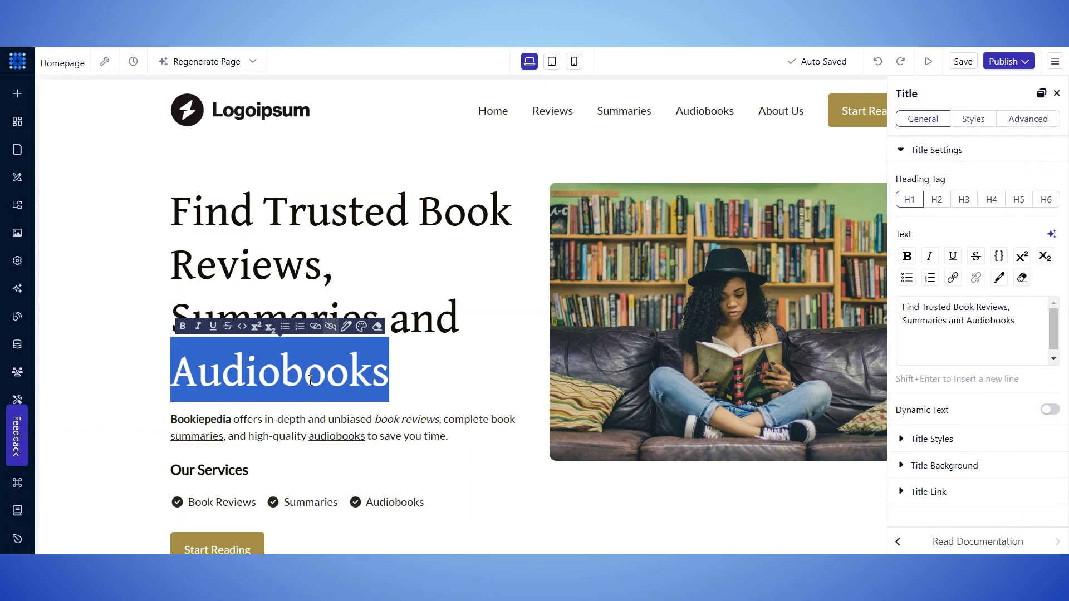
{"action": "scroll", "coordinate": [382, 420], "scroll_direction": "down", "scroll_amount": 3}
{"action": "scroll", "coordinate": [363, 222], "scroll_direction": "up", "scroll_amount": 2}
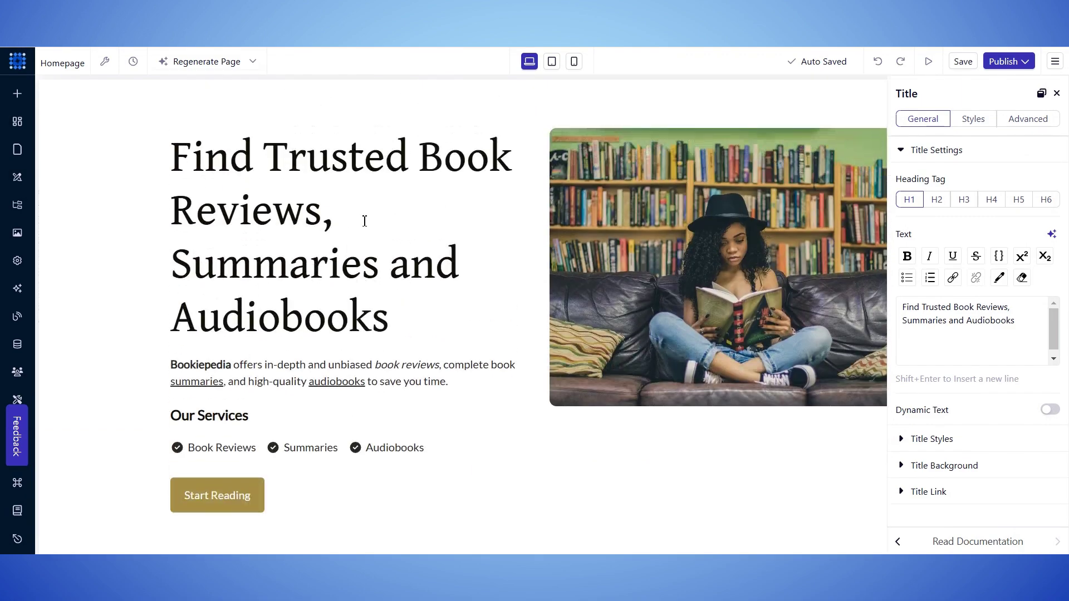
{"action": "double_click", "coordinate": [426, 279]}
{"action": "type", "text": "&"}
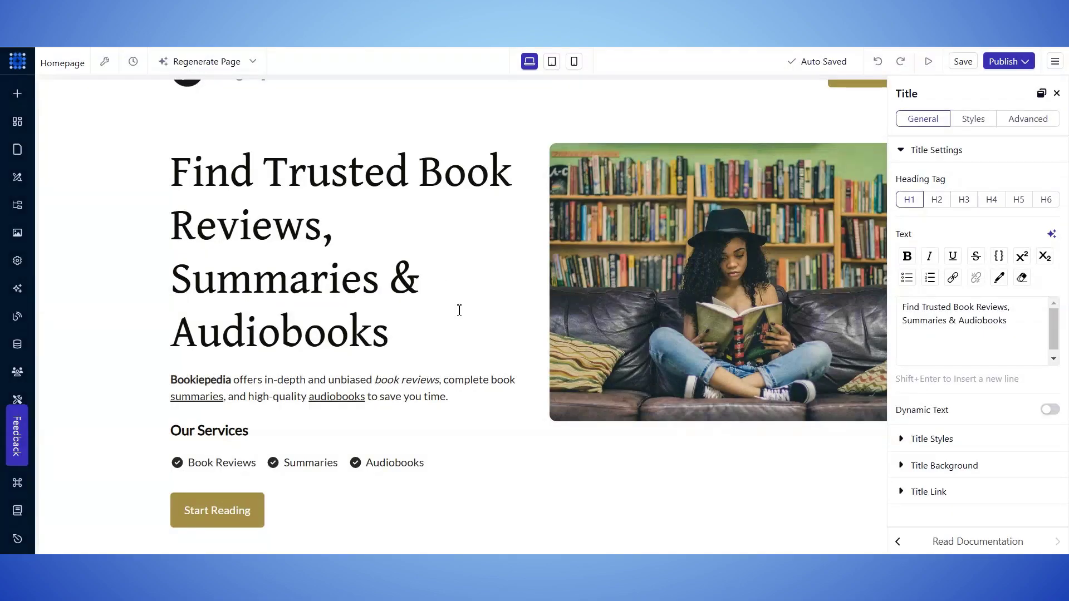
Step: Retype the gold section heading, beginning 'Get the la', and select the chair photo
{"action": "scroll", "coordinate": [458, 309], "scroll_direction": "down", "scroll_amount": 10}
{"action": "scroll", "coordinate": [457, 310], "scroll_direction": "down", "scroll_amount": 2}
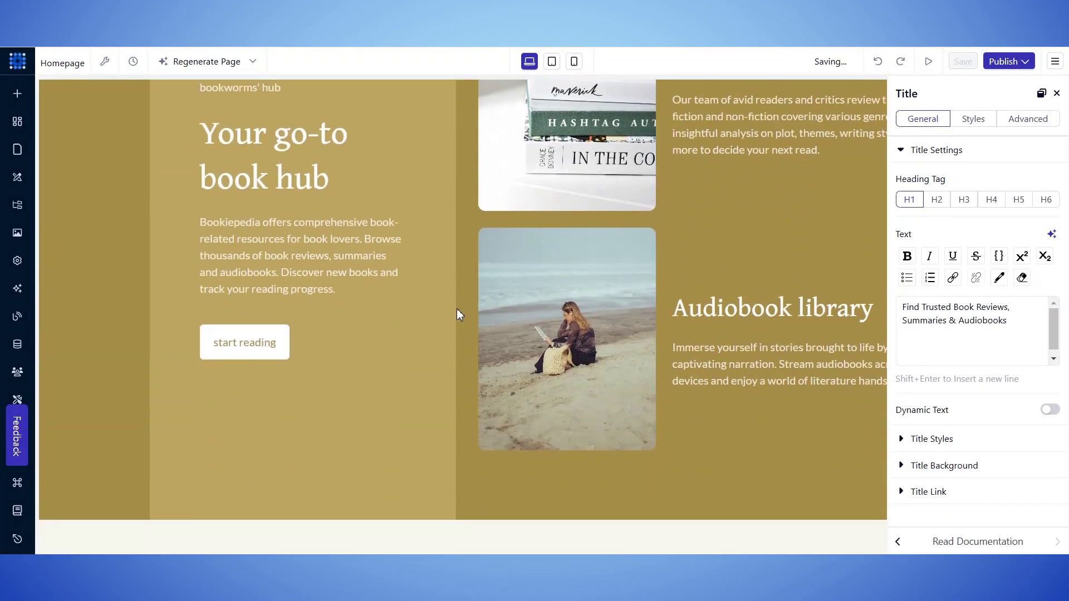
{"action": "triple_click", "coordinate": [290, 150]}
{"action": "type", "text": "Get the la"}
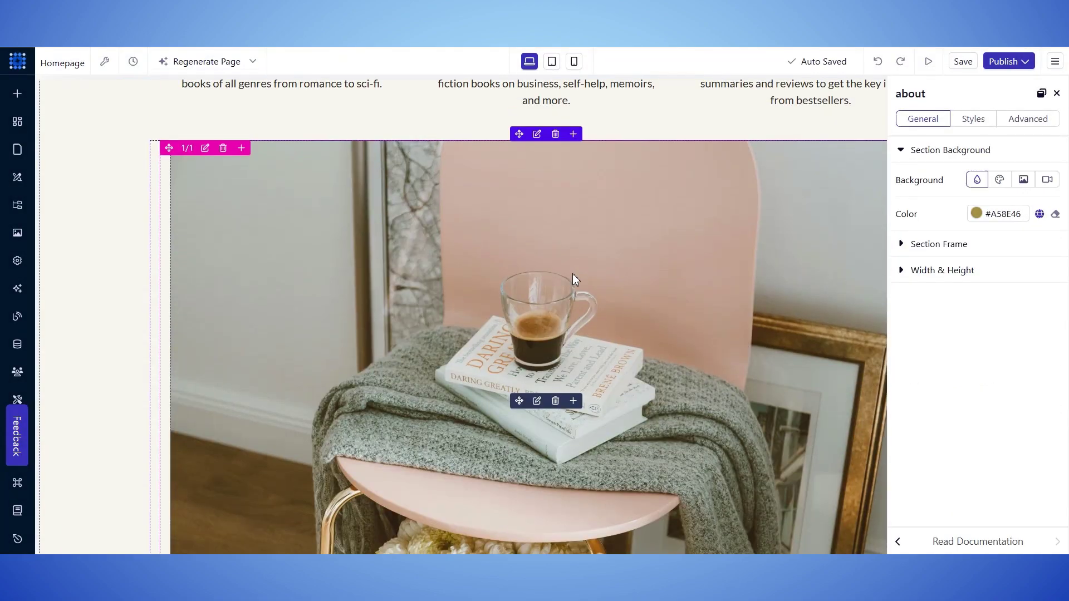
{"action": "left_click", "coordinate": [573, 273]}
Step: Search Unsplash for 'books' to replace the image, previewing the library photo
{"action": "left_click", "coordinate": [961, 252]}
{"action": "left_click", "coordinate": [459, 156]}
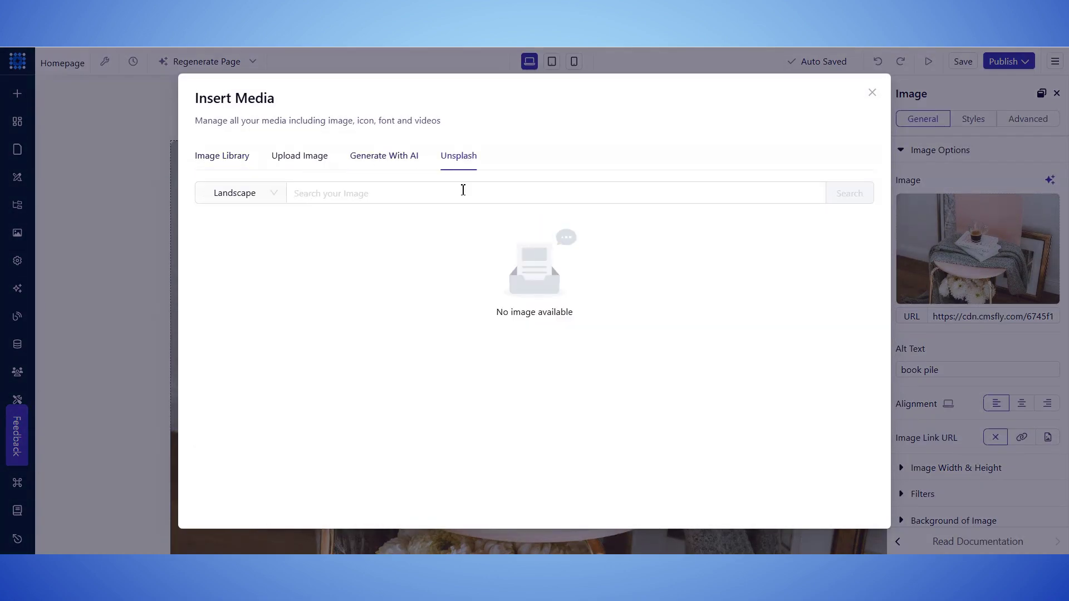
{"action": "type", "text": "books"}
{"action": "key", "text": "Return"}
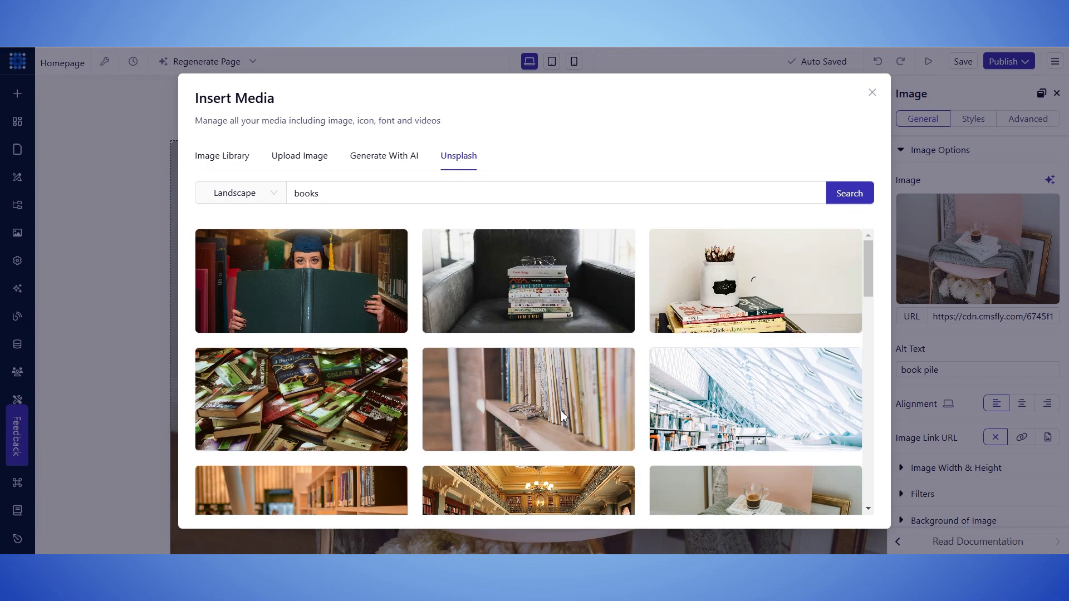
{"action": "scroll", "coordinate": [561, 415], "scroll_direction": "down", "scroll_amount": 5}
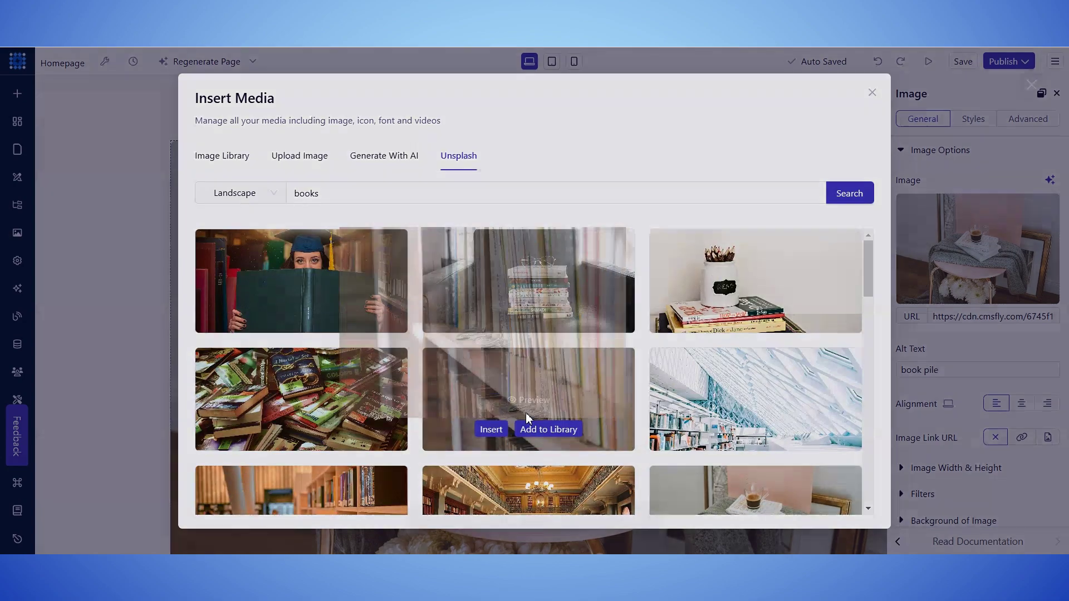
{"action": "key", "text": "Escape"}
{"action": "scroll", "coordinate": [597, 400], "scroll_direction": "down", "scroll_amount": 2}
{"action": "left_click", "coordinate": [596, 450]}
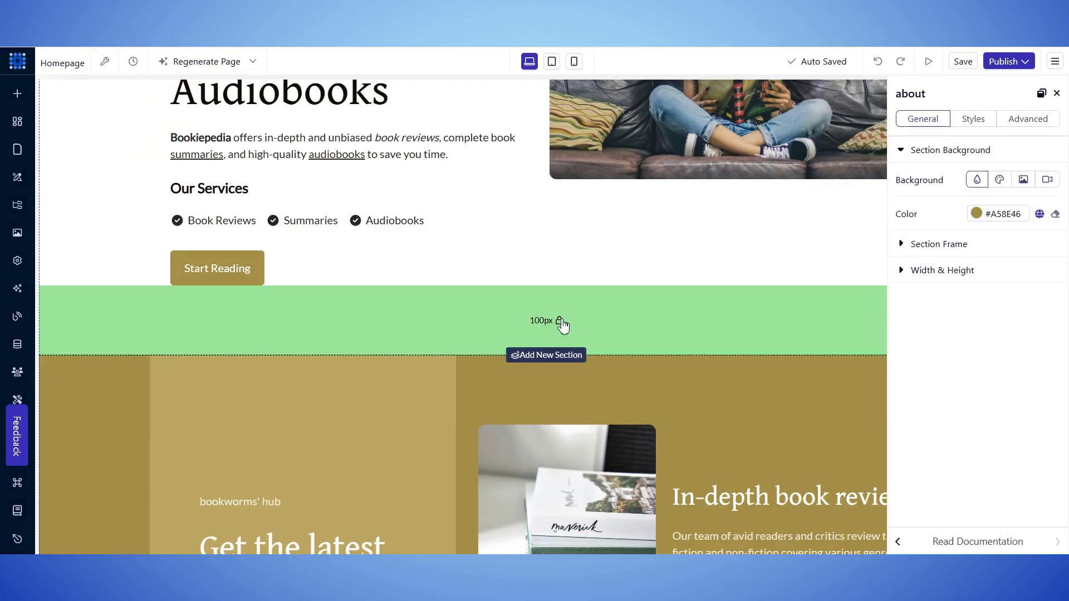
Step: Set the about section's background colour to green #46a58c
{"action": "left_click", "coordinate": [977, 214]}
{"action": "left_click", "coordinate": [920, 361]}
{"action": "scroll", "coordinate": [601, 370], "scroll_direction": "down", "scroll_amount": 5}
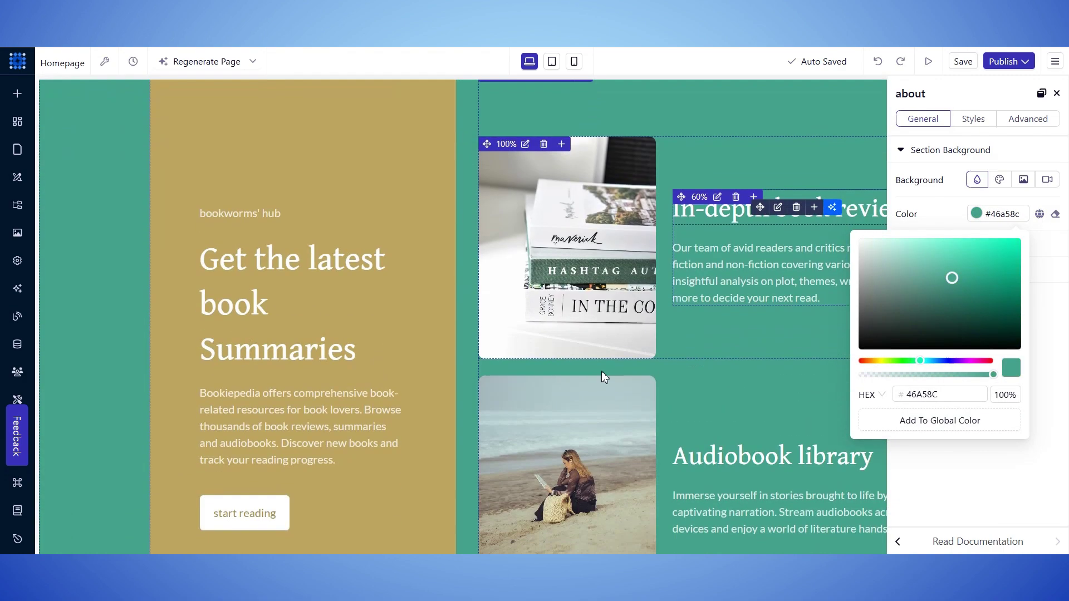
{"action": "scroll", "coordinate": [425, 299], "scroll_direction": "up", "scroll_amount": 3}
Step: Review the inner container's style and advanced settings, then bring up the publishing options
{"action": "left_click", "coordinate": [196, 230]}
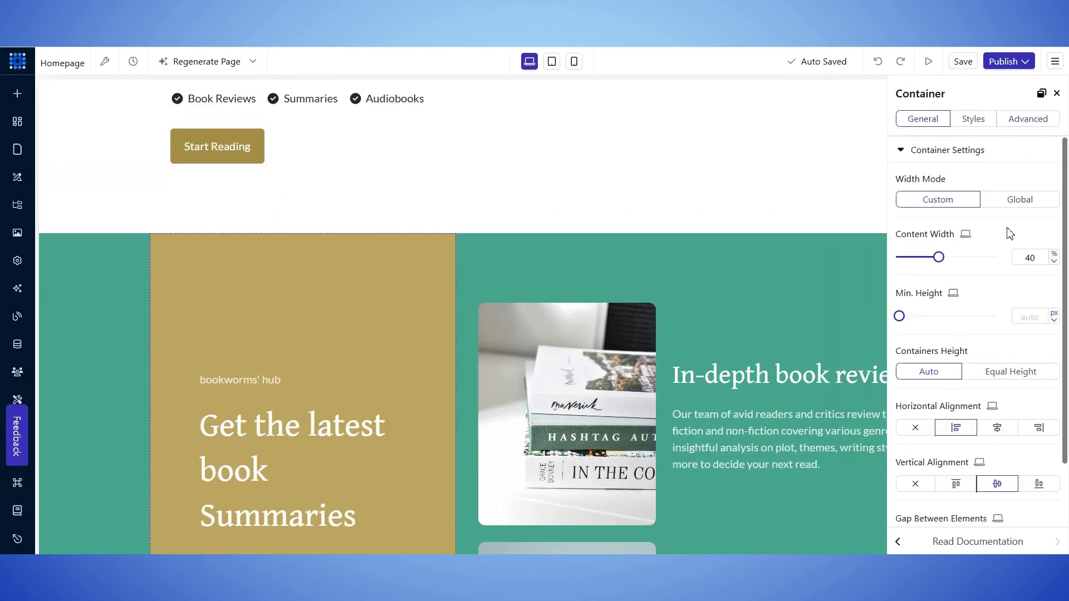
{"action": "left_click", "coordinate": [973, 119]}
{"action": "left_click", "coordinate": [1028, 118]}
{"action": "scroll", "coordinate": [607, 436], "scroll_direction": "down", "scroll_amount": 10}
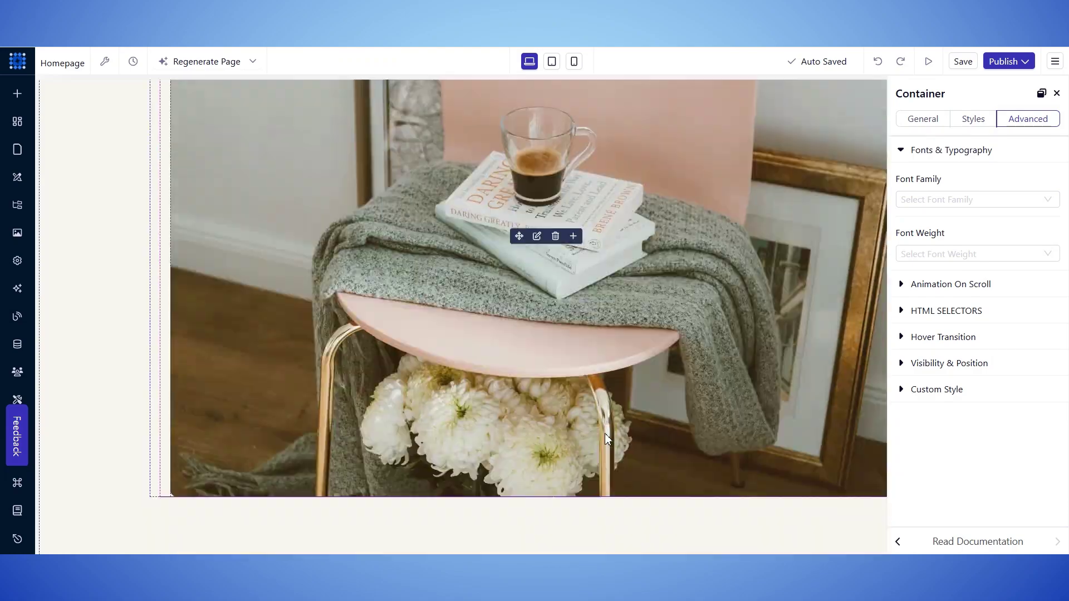
{"action": "scroll", "coordinate": [655, 446], "scroll_direction": "down", "scroll_amount": 10}
{"action": "scroll", "coordinate": [657, 449], "scroll_direction": "up", "scroll_amount": 20}
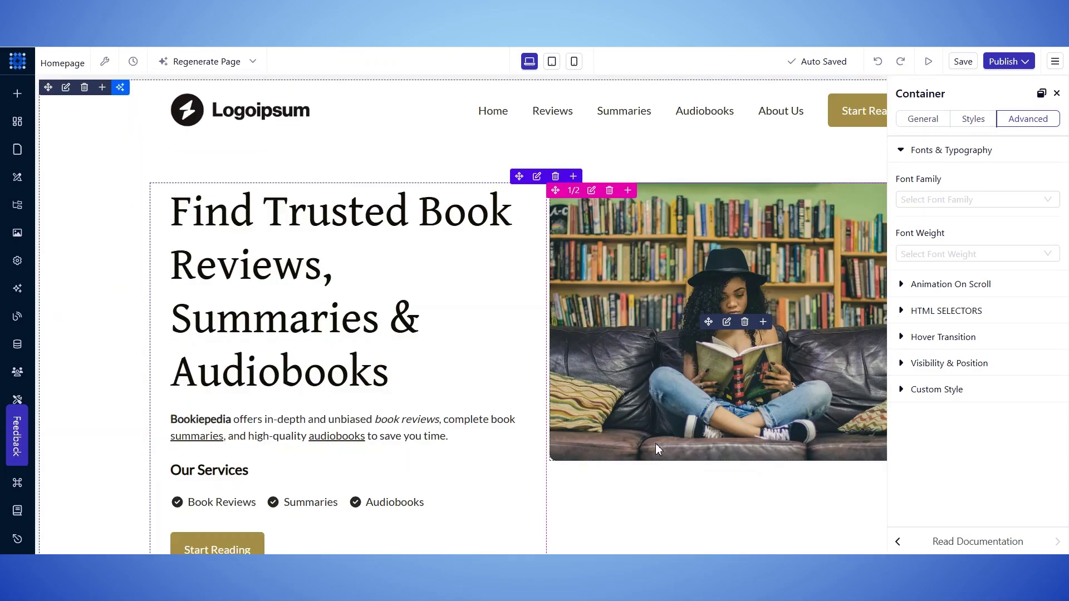
{"action": "left_click", "coordinate": [1019, 63]}
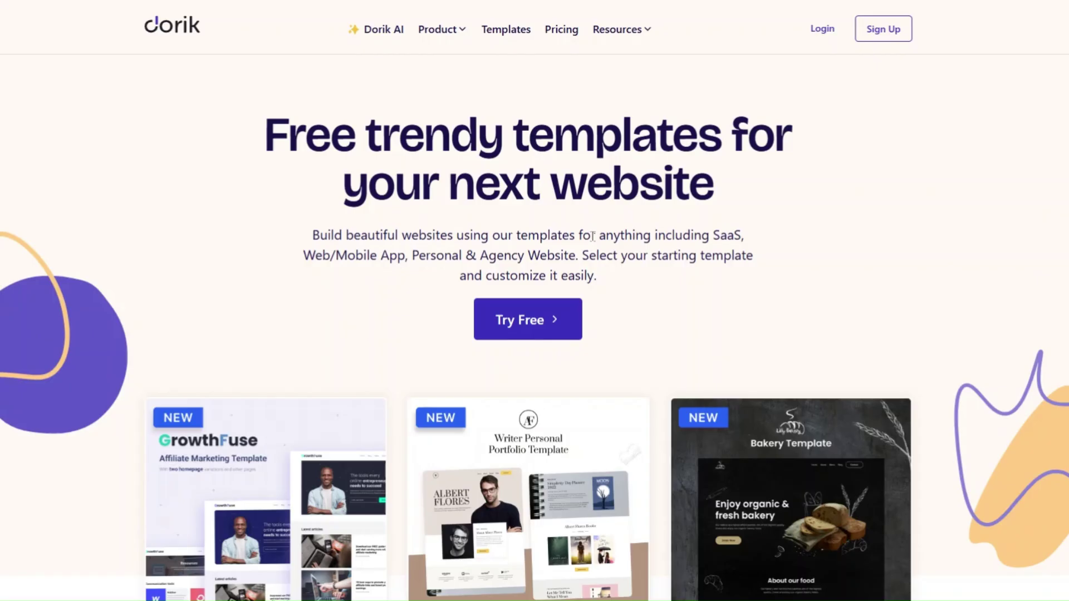
Step: Scroll the Dorik landing page past the demo panel to the Optimized For Search Engine Ranking section
{"action": "scroll", "coordinate": [534, 334], "scroll_direction": "down", "scroll_amount": 6}
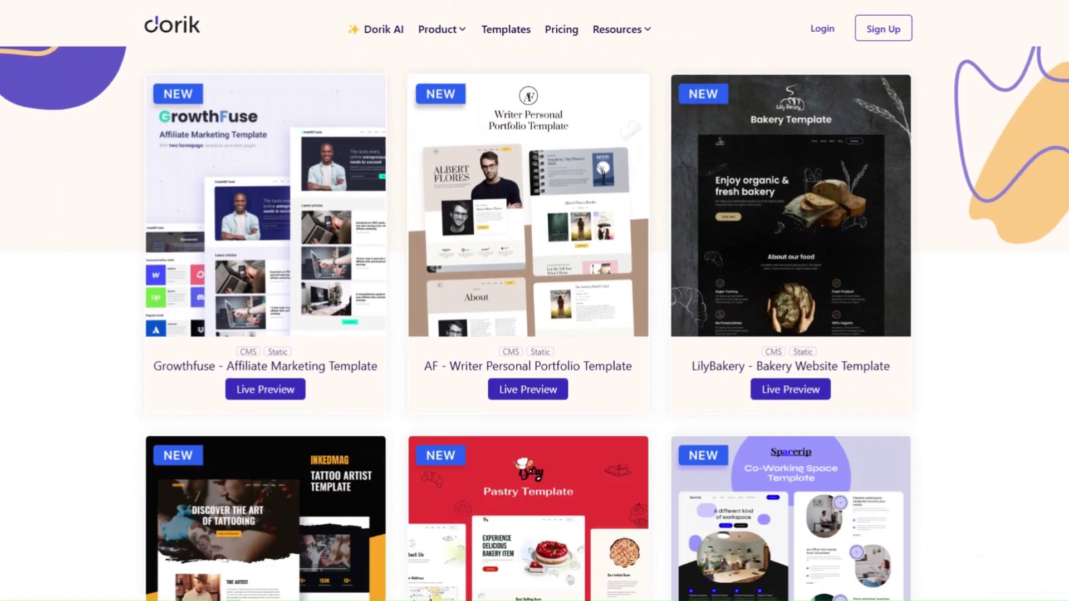
{"action": "scroll", "coordinate": [529, 323], "scroll_direction": "down", "scroll_amount": 6}
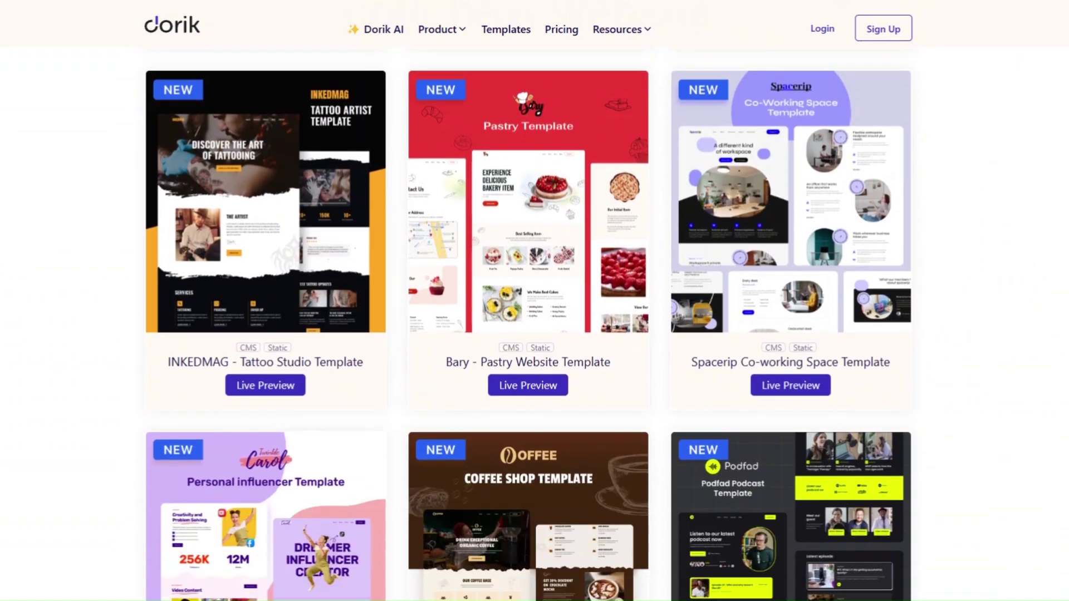
{"action": "scroll", "coordinate": [529, 323], "scroll_direction": "down", "scroll_amount": 5}
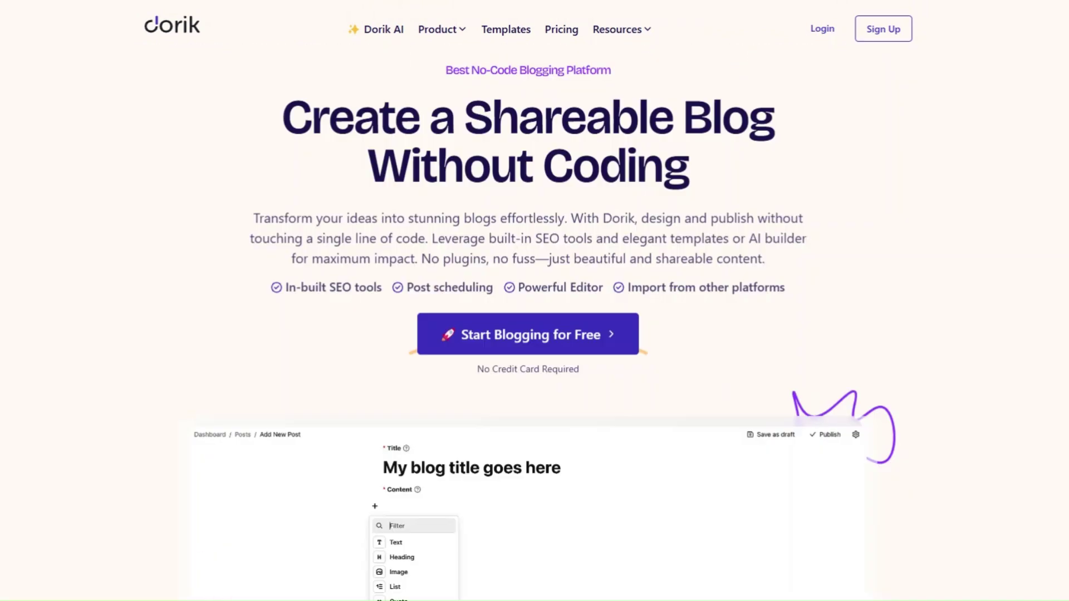
{"action": "scroll", "coordinate": [677, 127], "scroll_direction": "down", "scroll_amount": 5}
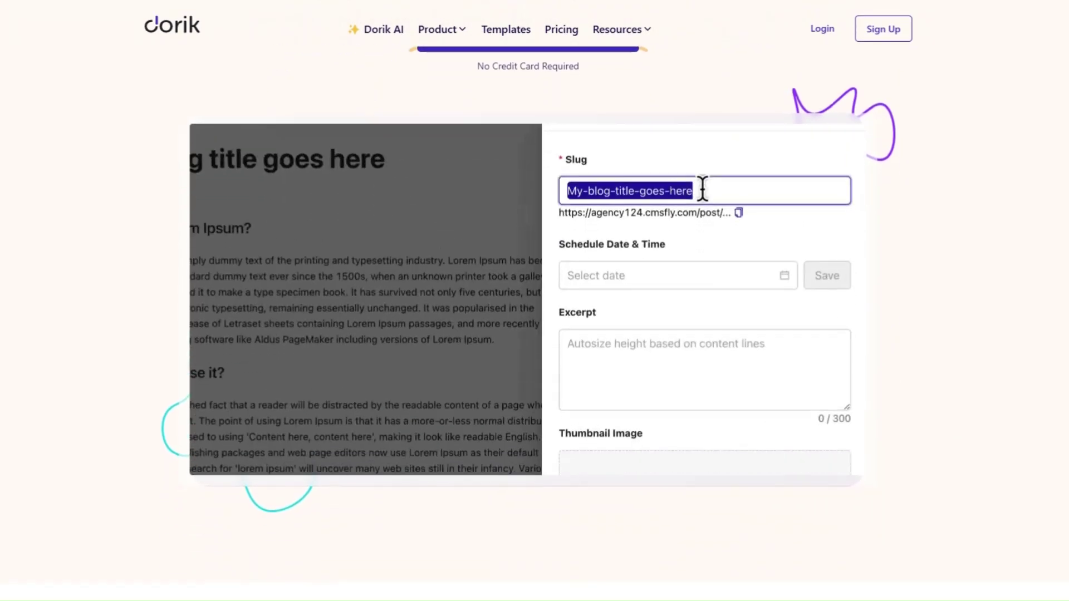
{"action": "scroll", "coordinate": [529, 278], "scroll_direction": "down", "scroll_amount": 2}
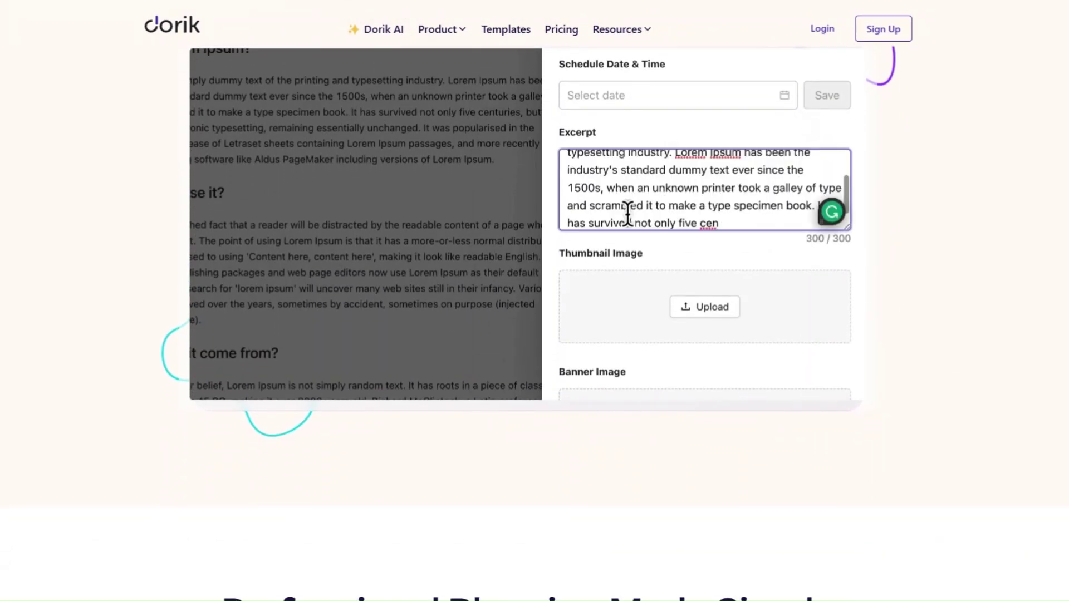
{"action": "scroll", "coordinate": [529, 301], "scroll_direction": "down", "scroll_amount": 10}
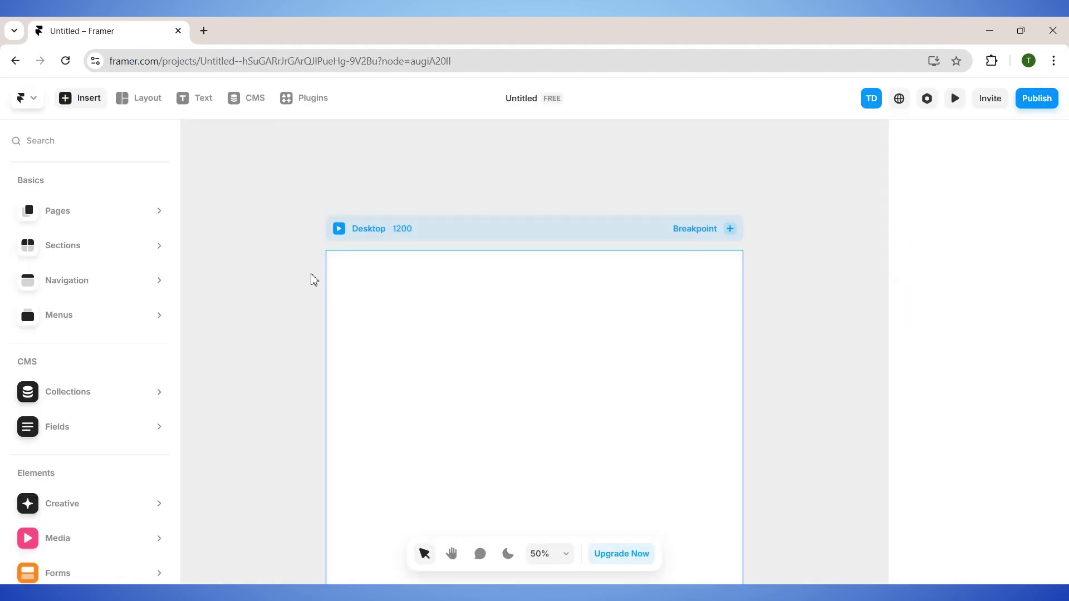
Step: Start Framer's AI page generation via File > Generate Page… in the blank Untitled project
{"action": "left_click", "coordinate": [34, 103]}
{"action": "mouse_move", "coordinate": [58, 219]}
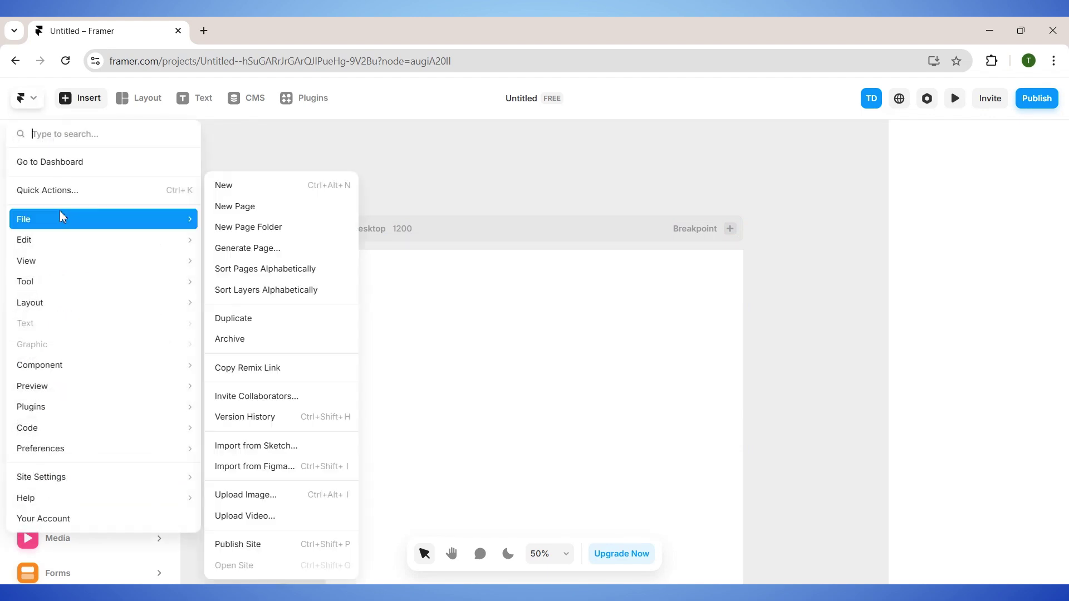
{"action": "left_click", "coordinate": [265, 252]}
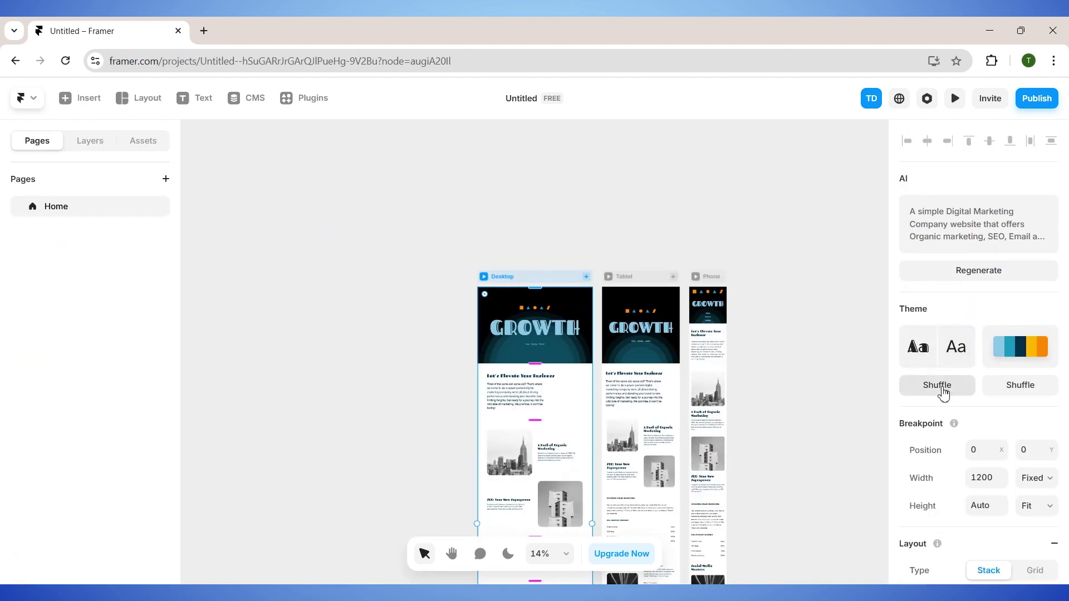
Step: Shuffle the theme font pairing several times to try bold sans fonts
{"action": "left_click", "coordinate": [940, 386]}
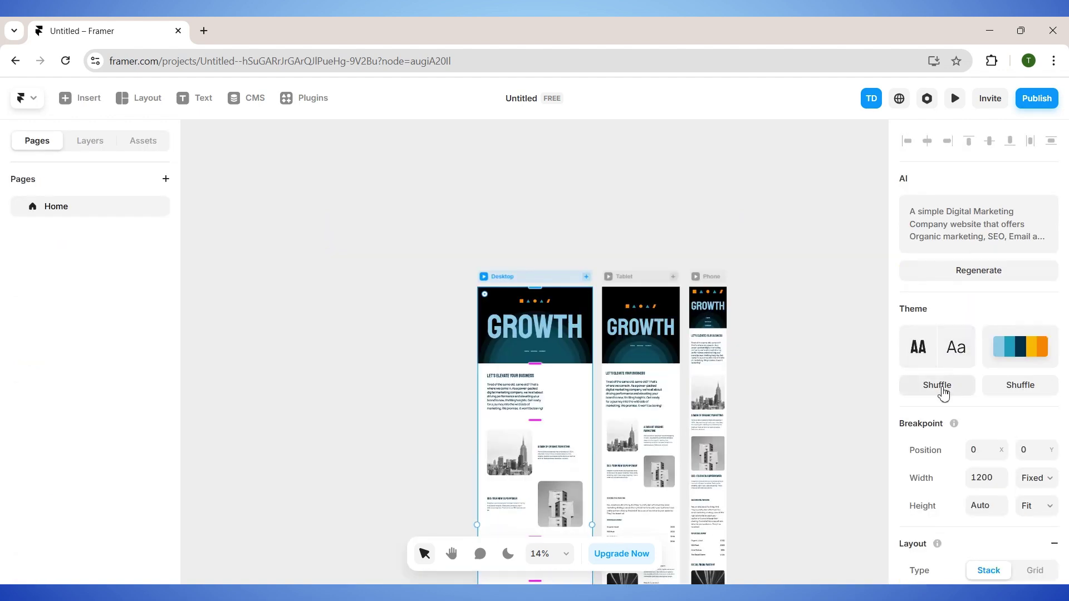
{"action": "scroll", "coordinate": [595, 389], "scroll_direction": "up", "scroll_amount": 5}
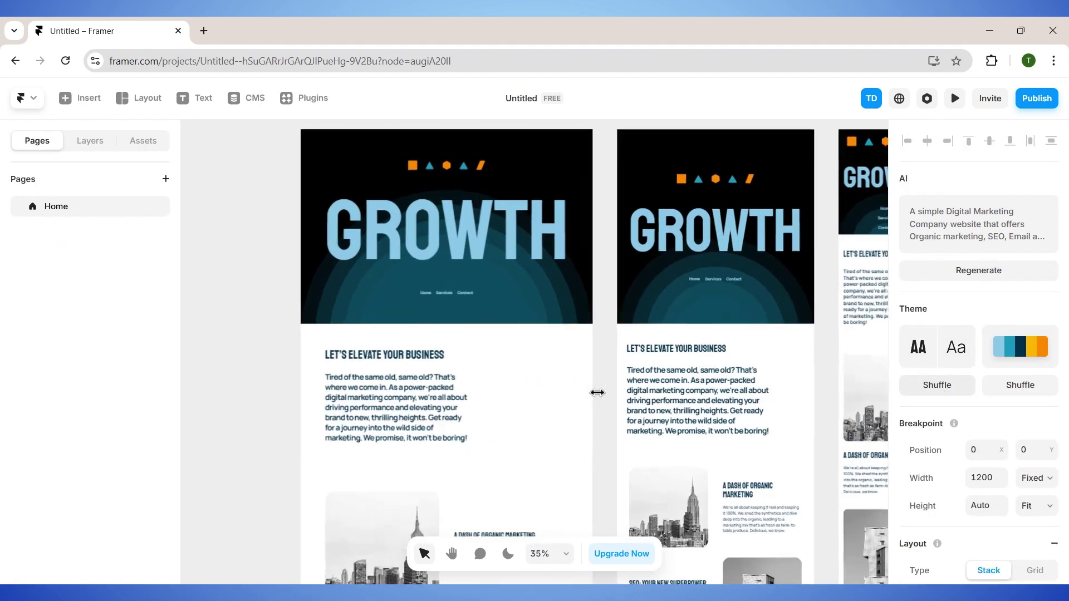
{"action": "left_click", "coordinate": [946, 384]}
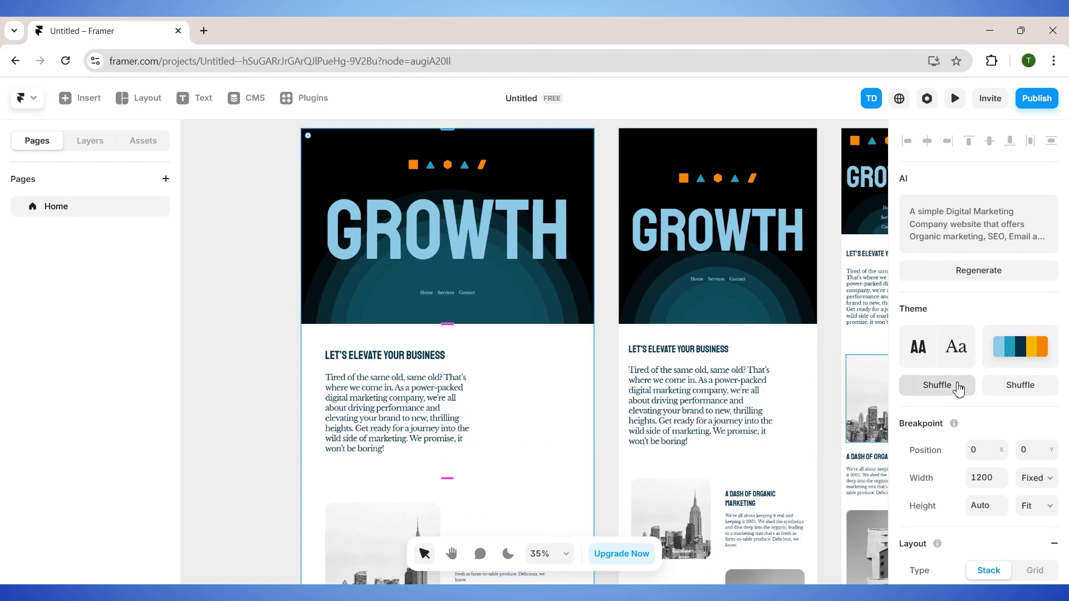
{"action": "left_click", "coordinate": [956, 386]}
{"action": "left_click", "coordinate": [950, 388]}
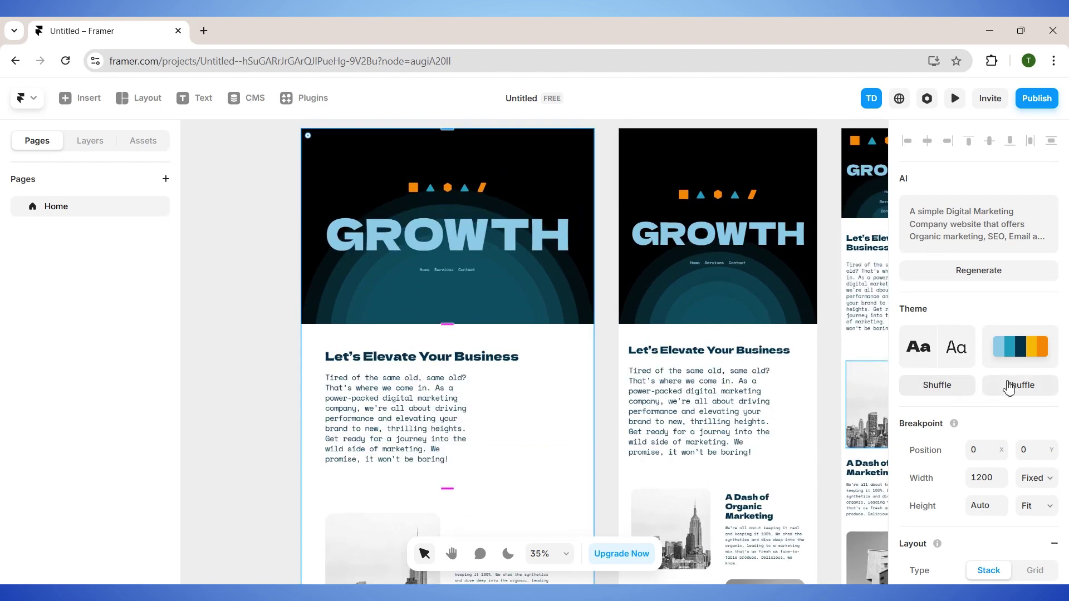
{"action": "left_click", "coordinate": [943, 385]}
Step: Shuffle colours to a navy, light-blue and orange palette, retry fonts, and select the intro paragraph
{"action": "left_click", "coordinate": [1021, 385]}
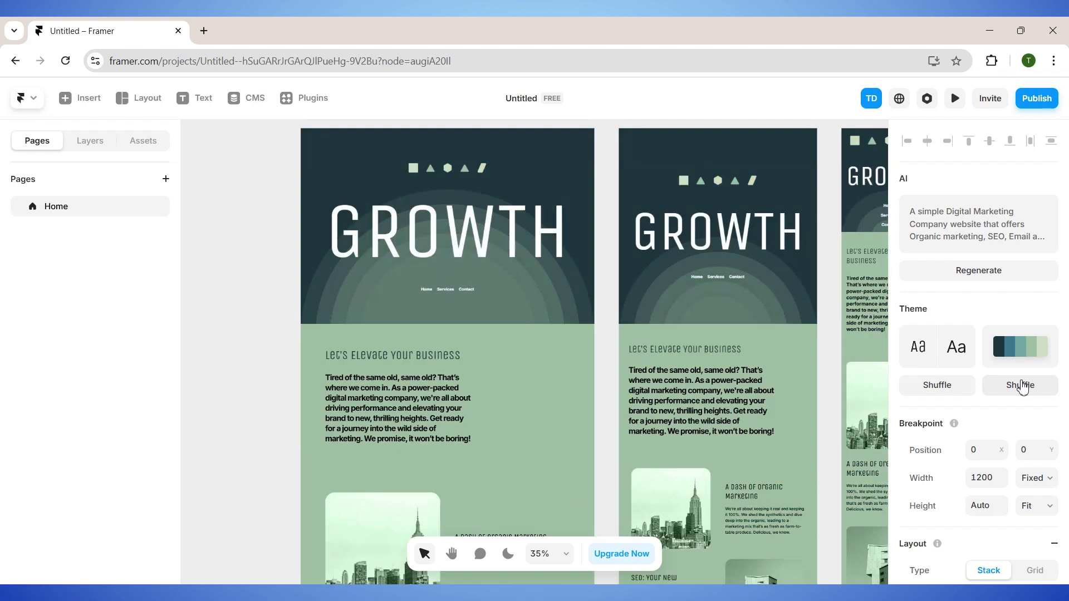
{"action": "left_click", "coordinate": [1023, 386]}
{"action": "left_click", "coordinate": [1022, 386]}
{"action": "left_click", "coordinate": [1022, 386]}
{"action": "left_click", "coordinate": [1022, 387]}
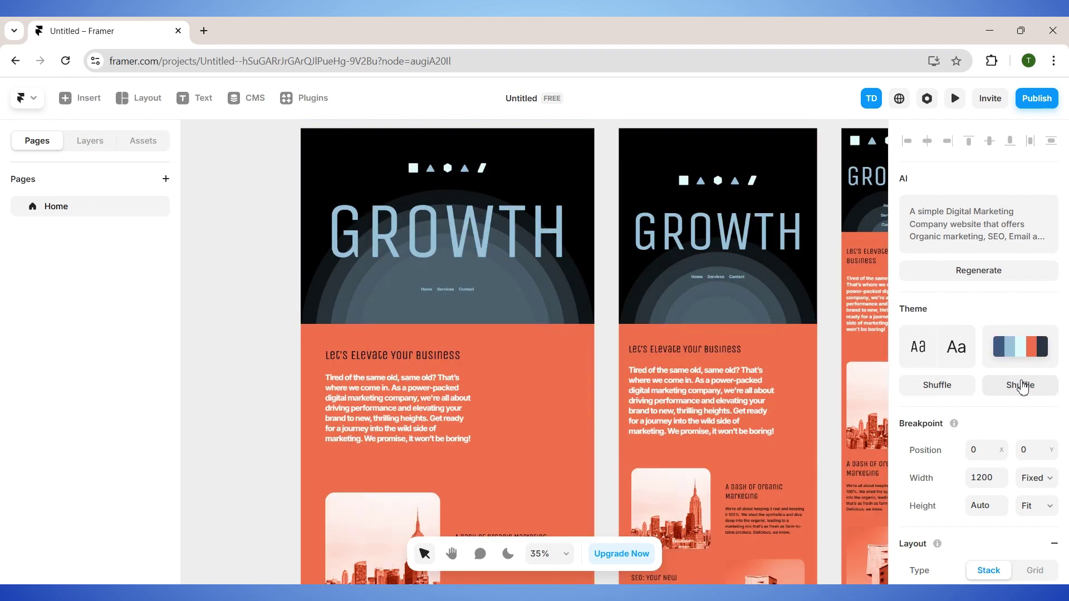
{"action": "left_click", "coordinate": [1022, 386]}
{"action": "left_click", "coordinate": [1022, 387]}
{"action": "left_click", "coordinate": [943, 394]}
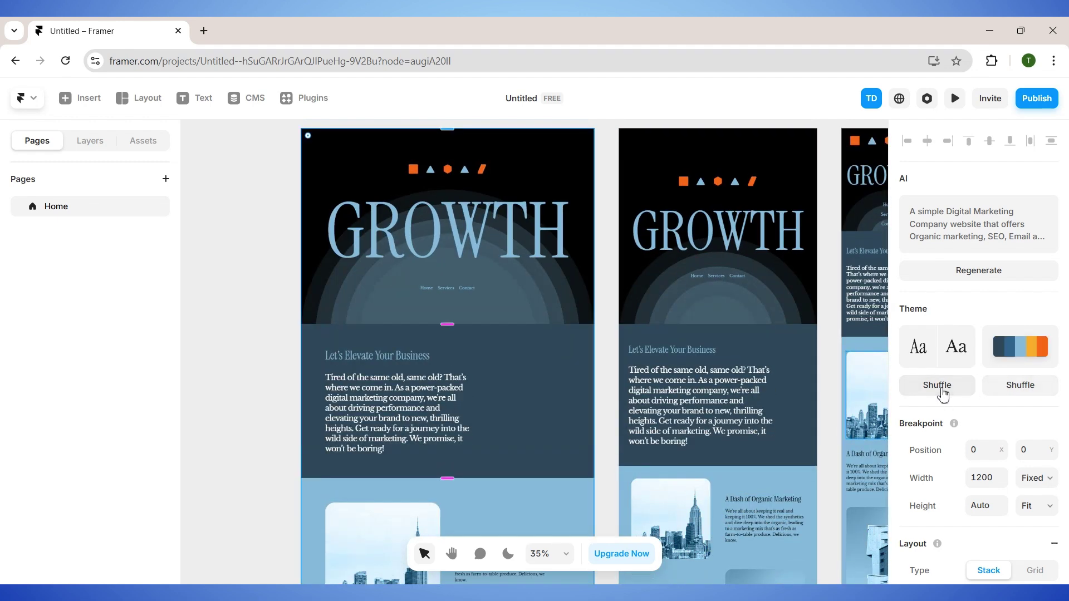
{"action": "left_click", "coordinate": [942, 394]}
{"action": "left_click", "coordinate": [417, 410]}
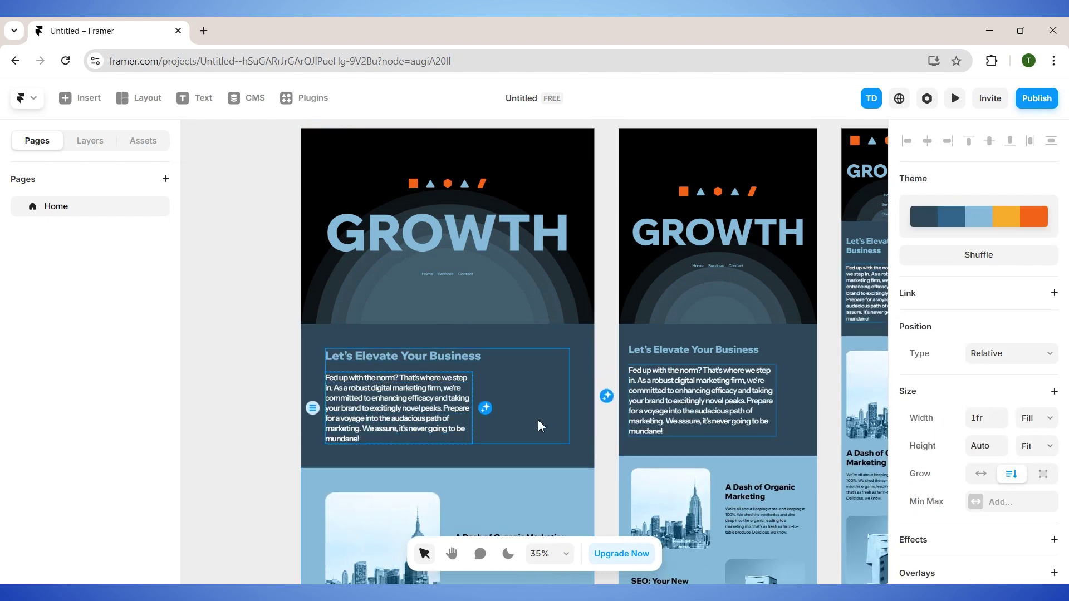
{"action": "scroll", "coordinate": [540, 426], "scroll_direction": "down", "scroll_amount": 5}
Step: Shuffle the SEO section's colour scheme until it turns white
{"action": "left_click", "coordinate": [559, 423]}
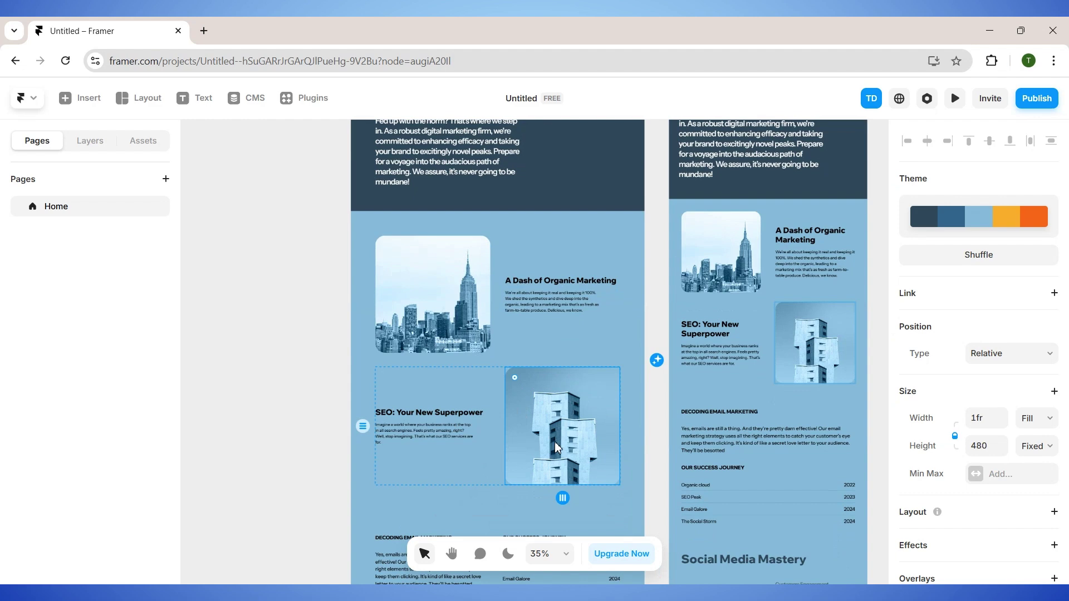
{"action": "left_click", "coordinate": [657, 361]}
{"action": "left_click", "coordinate": [657, 361]}
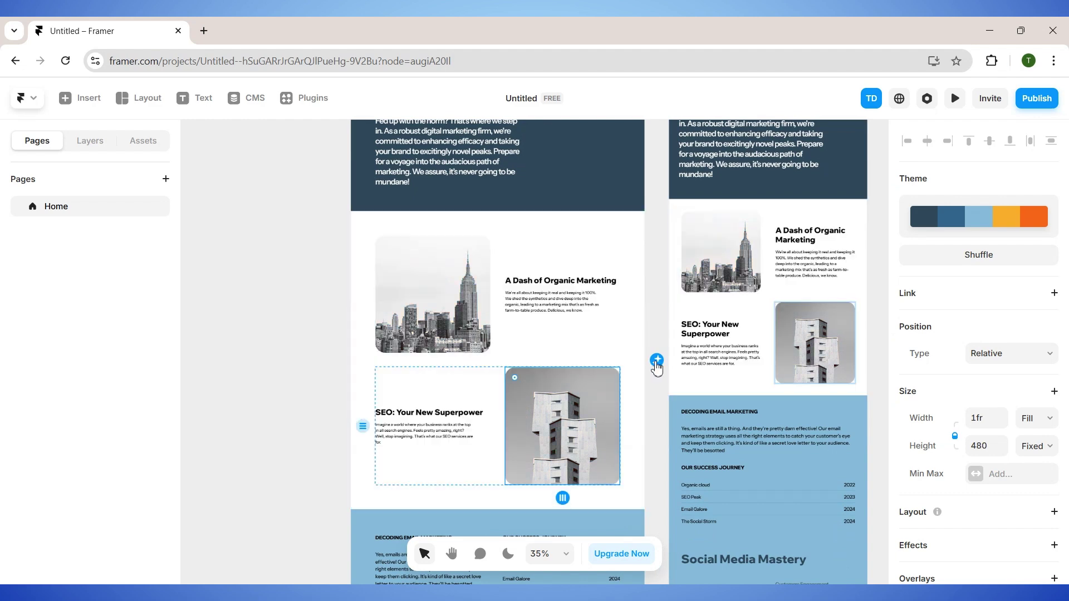
{"action": "scroll", "coordinate": [523, 382], "scroll_direction": "down", "scroll_amount": 2}
Step: Rewrite the SEO paragraph text with the AI rewrite button
{"action": "left_click", "coordinate": [411, 385]}
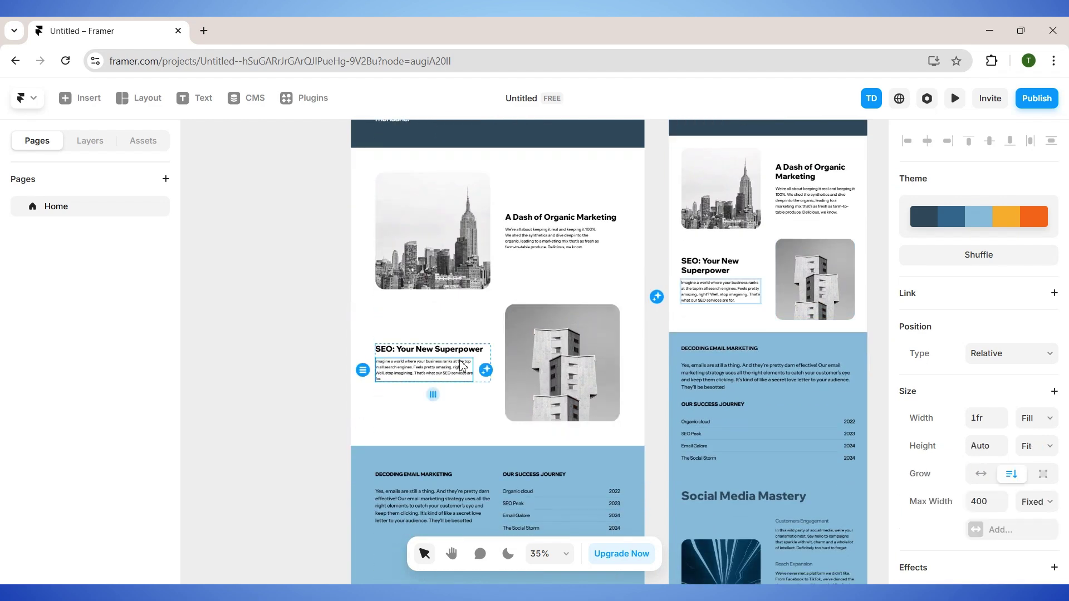
{"action": "left_click", "coordinate": [485, 370]}
{"action": "left_click", "coordinate": [485, 370]}
Step: Inspect the building image's Fill settings, then select the Get Started section
{"action": "left_click", "coordinate": [573, 359]}
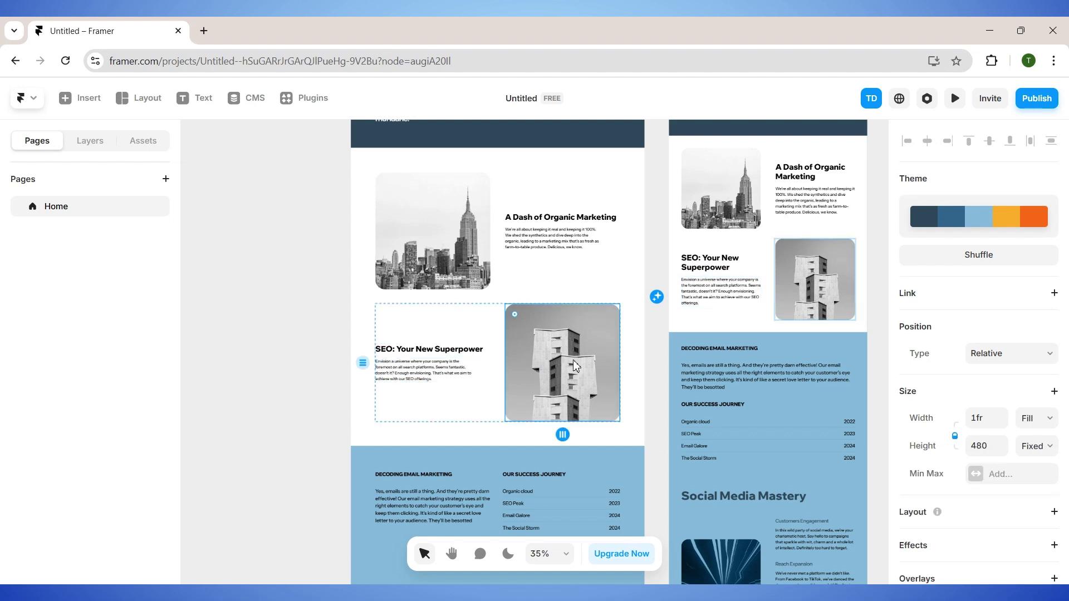
{"action": "scroll", "coordinate": [979, 384], "scroll_direction": "down", "scroll_amount": 8}
{"action": "left_click", "coordinate": [1002, 316]}
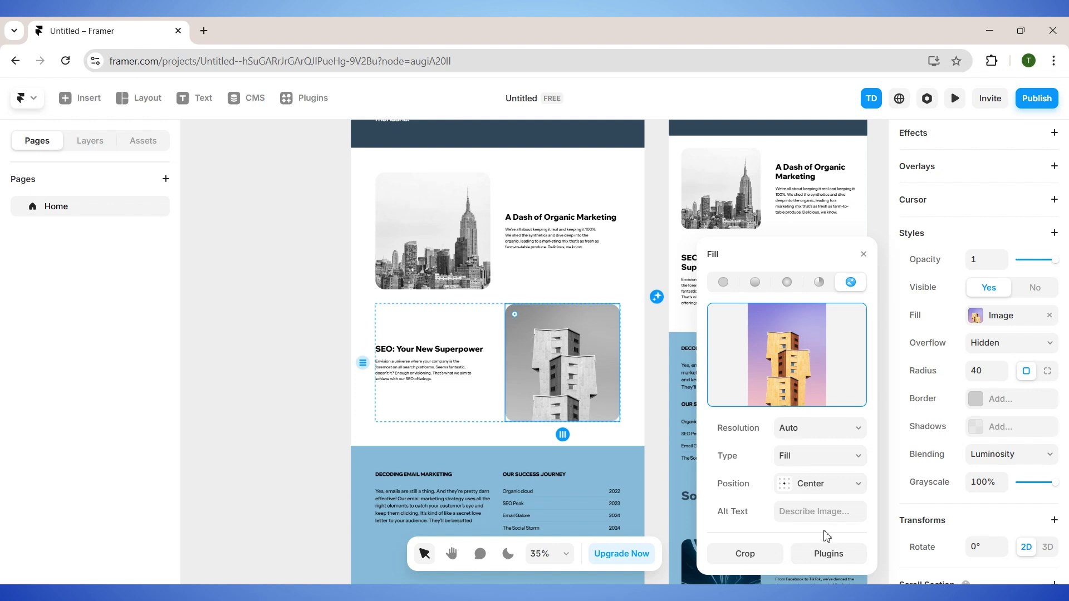
{"action": "key", "text": "Escape"}
{"action": "scroll", "coordinate": [690, 393], "scroll_direction": "down", "scroll_amount": 10}
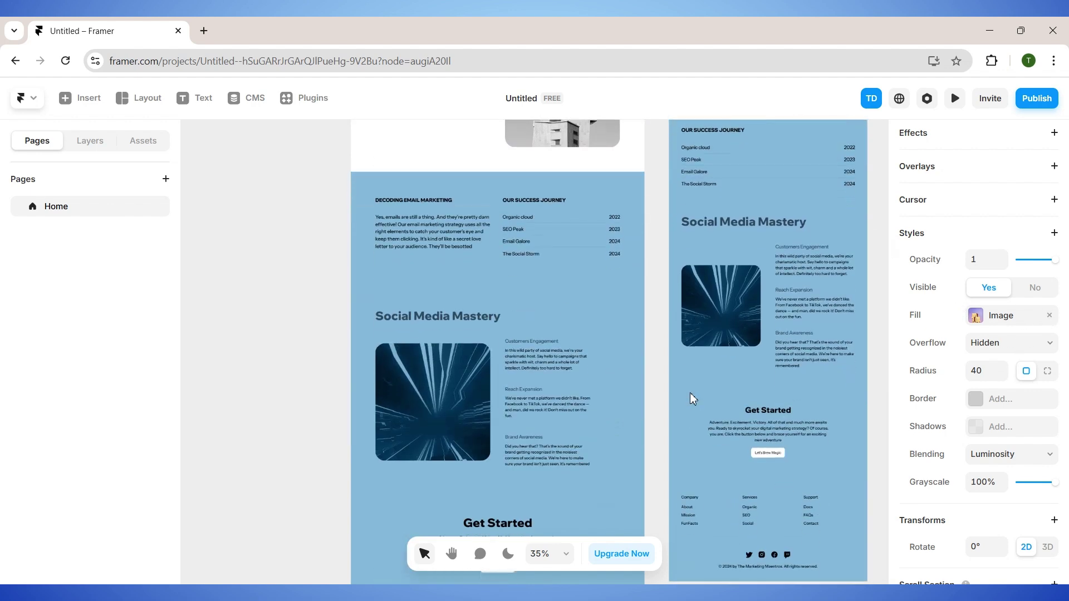
{"action": "left_click", "coordinate": [550, 379]}
{"action": "scroll", "coordinate": [611, 289], "scroll_direction": "up", "scroll_amount": 10}
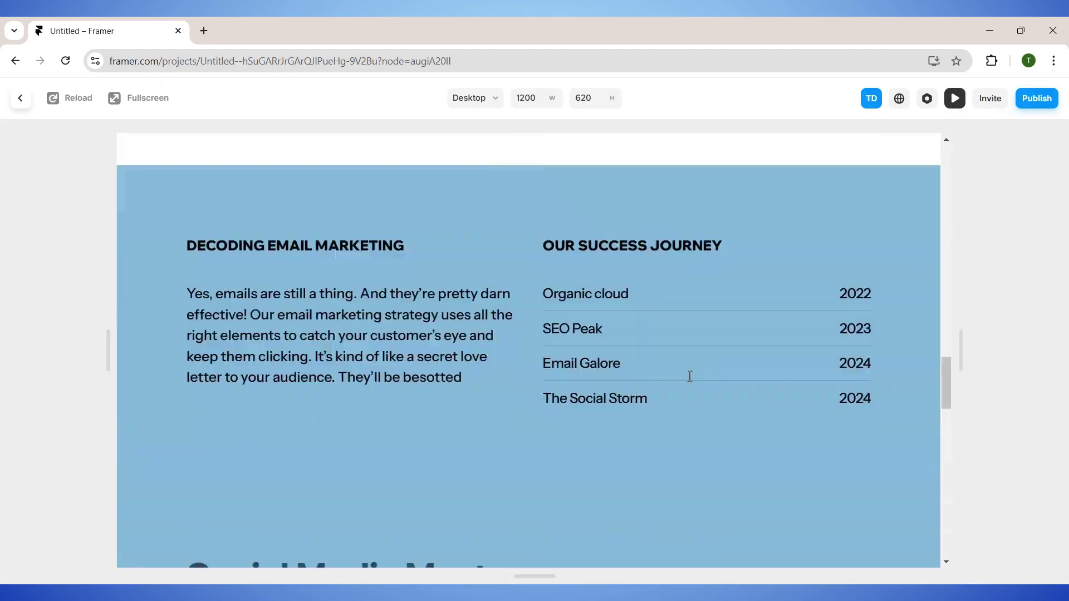
Step: Close the Framer page preview and shuffle the theme font twice for a bold sans pairing
{"action": "scroll", "coordinate": [689, 376], "scroll_direction": "up", "scroll_amount": 4}
{"action": "scroll", "coordinate": [690, 376], "scroll_direction": "up", "scroll_amount": 10}
{"action": "scroll", "coordinate": [689, 376], "scroll_direction": "down", "scroll_amount": 20}
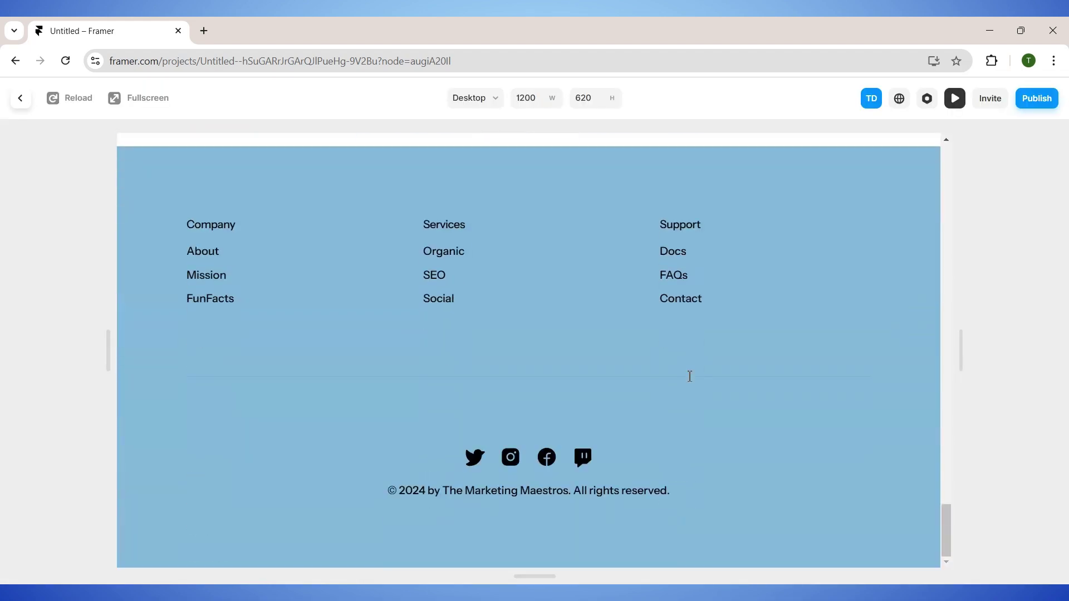
{"action": "scroll", "coordinate": [689, 376], "scroll_direction": "up", "scroll_amount": 20}
{"action": "key", "text": "Escape"}
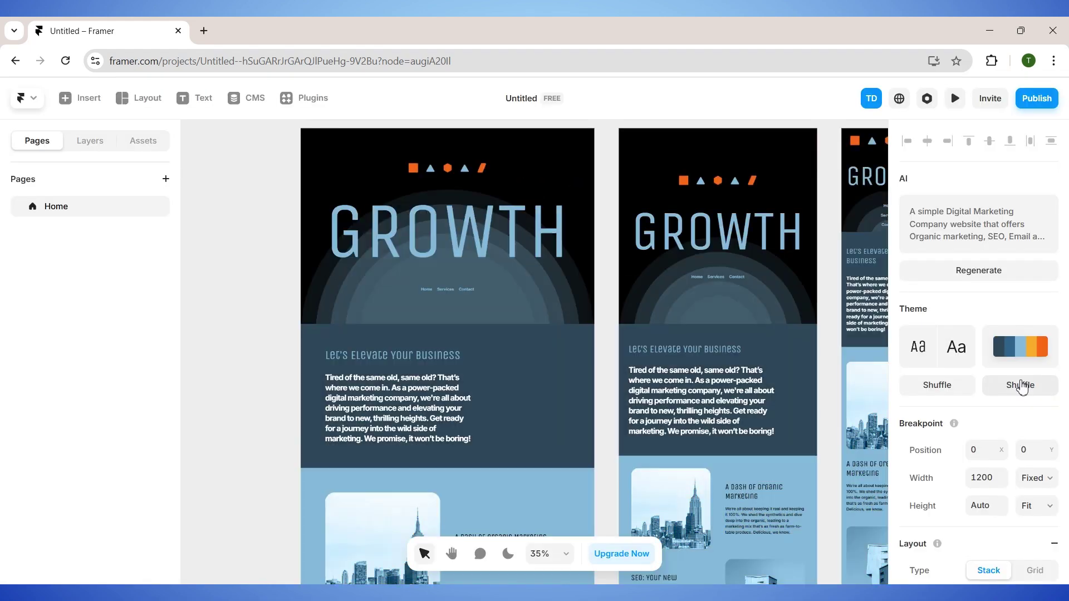
{"action": "left_click", "coordinate": [943, 394]}
{"action": "left_click", "coordinate": [943, 394]}
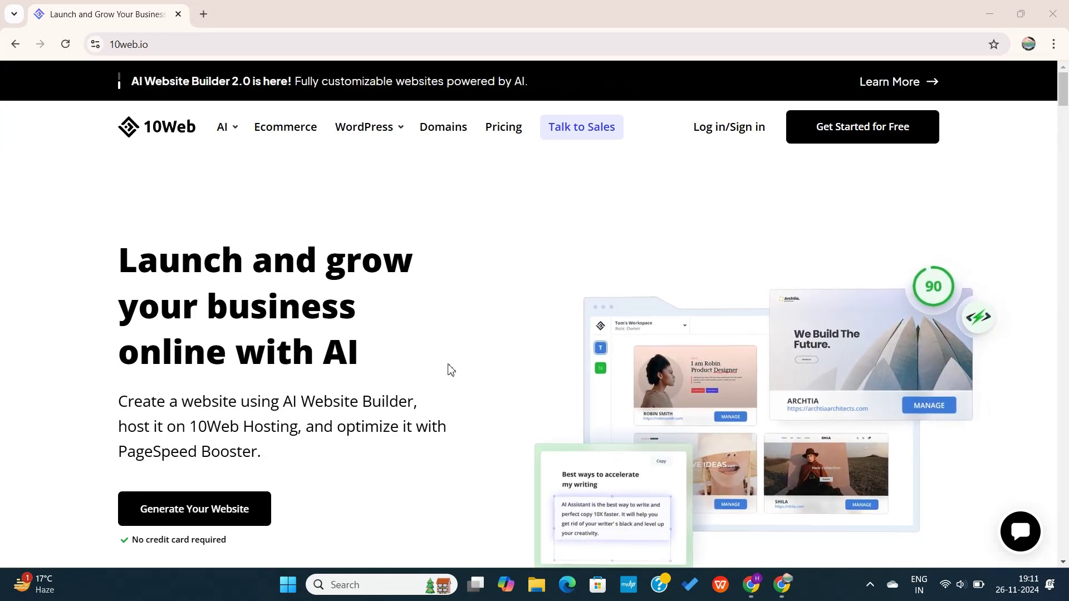
Step: Start 10Web's AI builder for an informational website with Home & Decor as the business type
{"action": "left_click", "coordinate": [260, 510]}
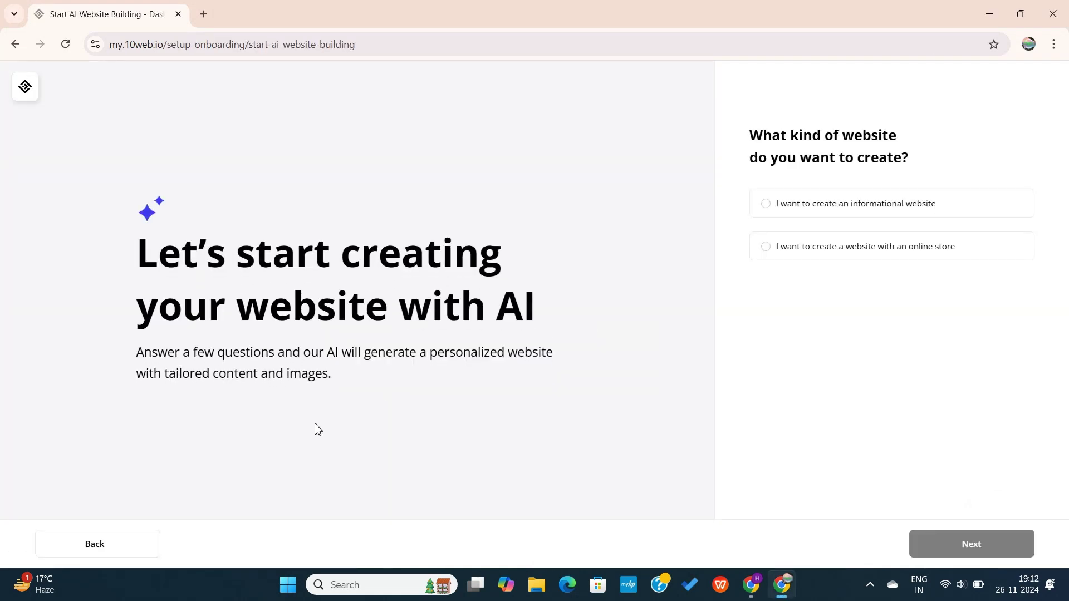
{"action": "left_click", "coordinate": [859, 205]}
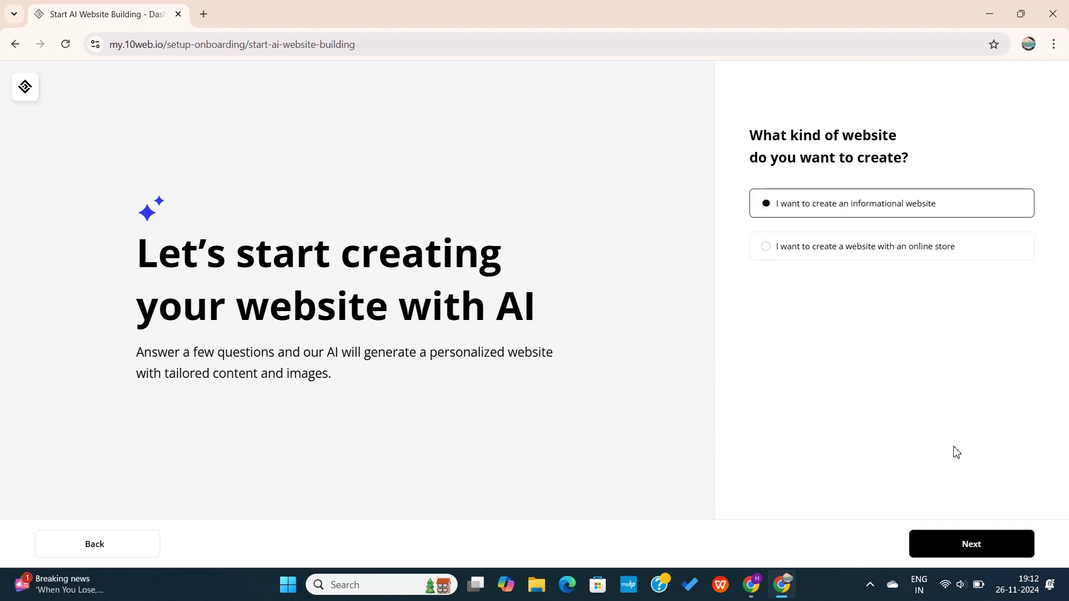
{"action": "left_click", "coordinate": [966, 545]}
{"action": "left_click", "coordinate": [836, 230]}
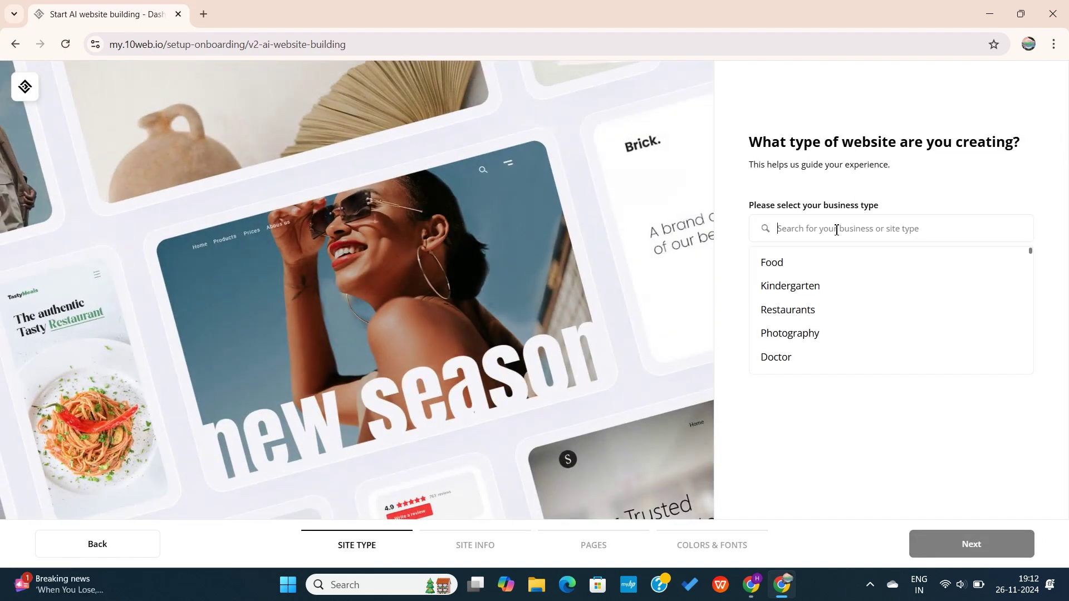
{"action": "scroll", "coordinate": [852, 286], "scroll_direction": "down", "scroll_amount": 5}
{"action": "scroll", "coordinate": [853, 289], "scroll_direction": "down", "scroll_amount": 5}
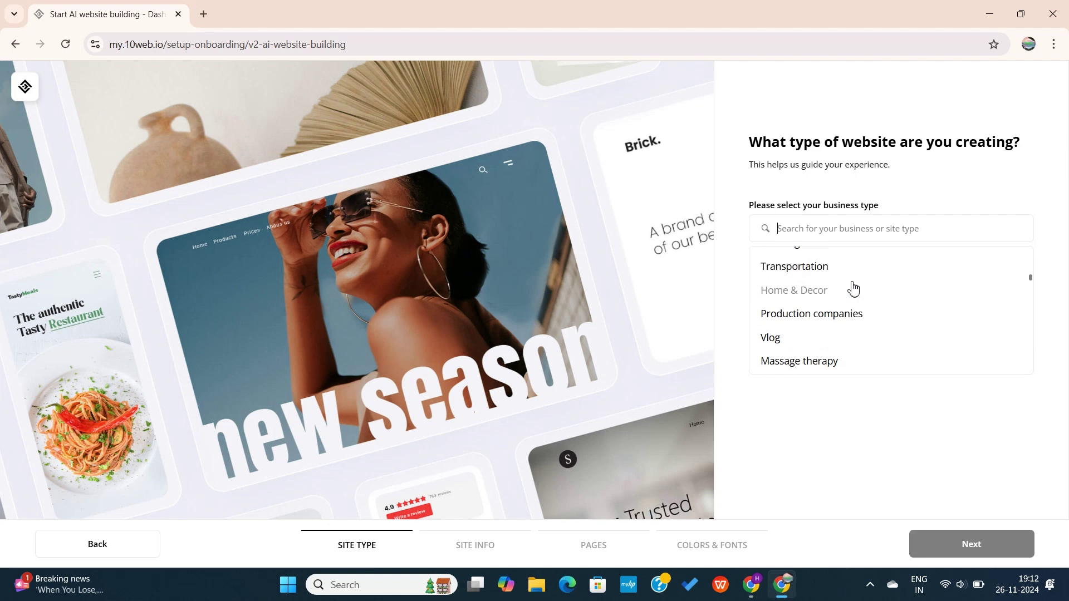
{"action": "left_click", "coordinate": [824, 292]}
Step: Name the company 'Decorator', describe it as a home decor tips blog, and AI-enhance the description
{"action": "left_click", "coordinate": [946, 543]}
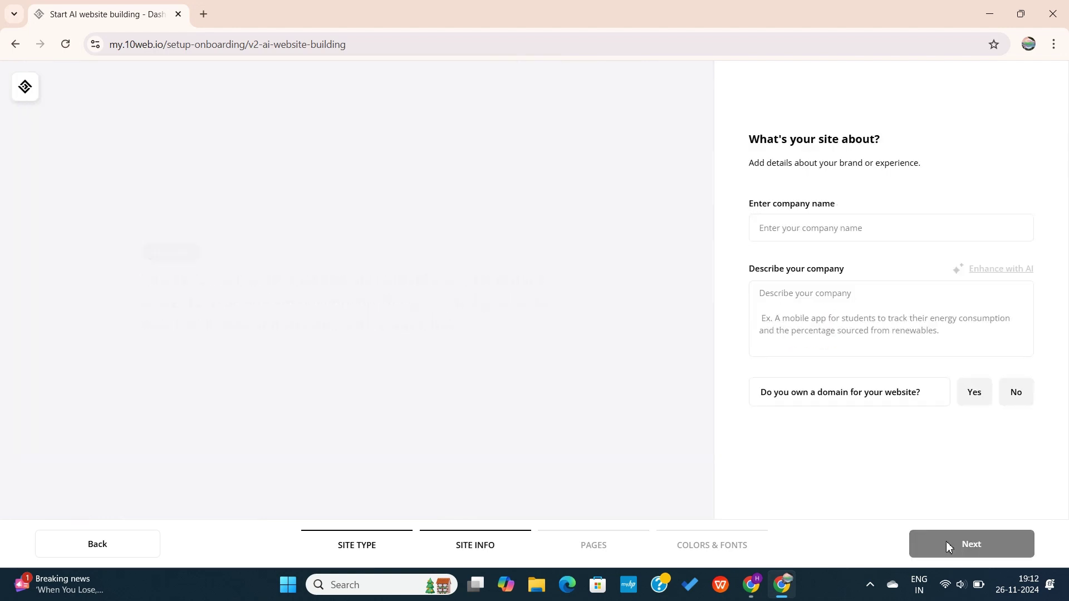
{"action": "left_click", "coordinate": [834, 228]}
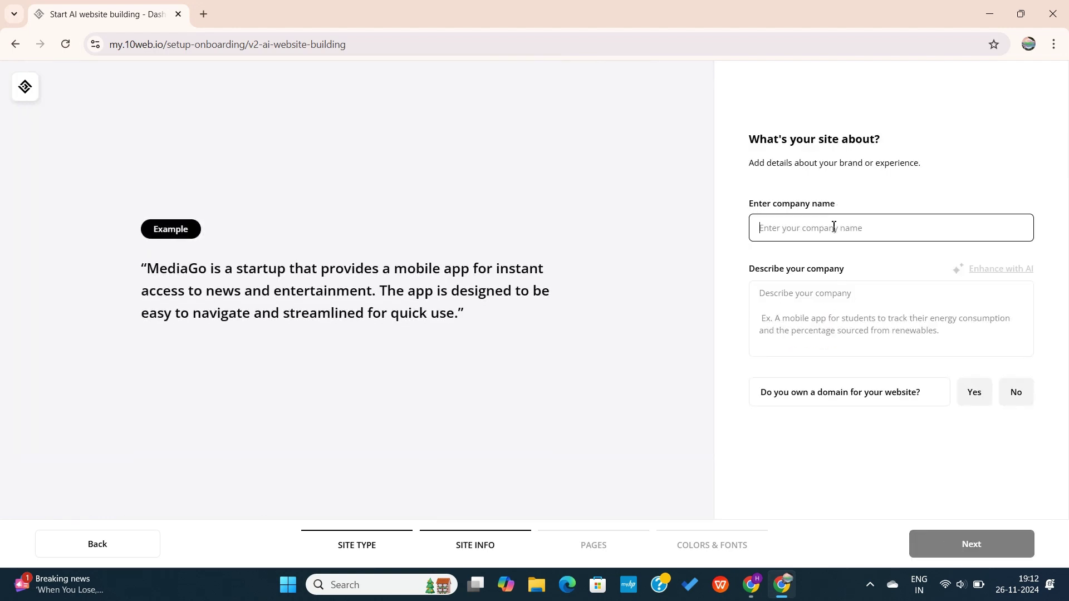
{"action": "type", "text": "Decorator"}
{"action": "left_click", "coordinate": [830, 305]}
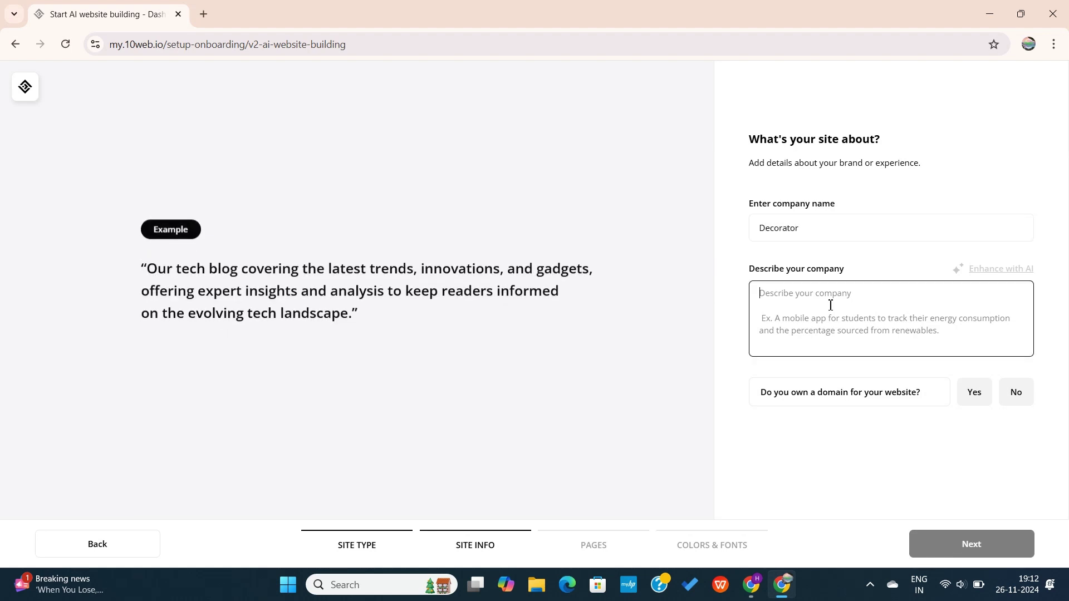
{"action": "type", "text": "A Home Decor blog that offers hom"}
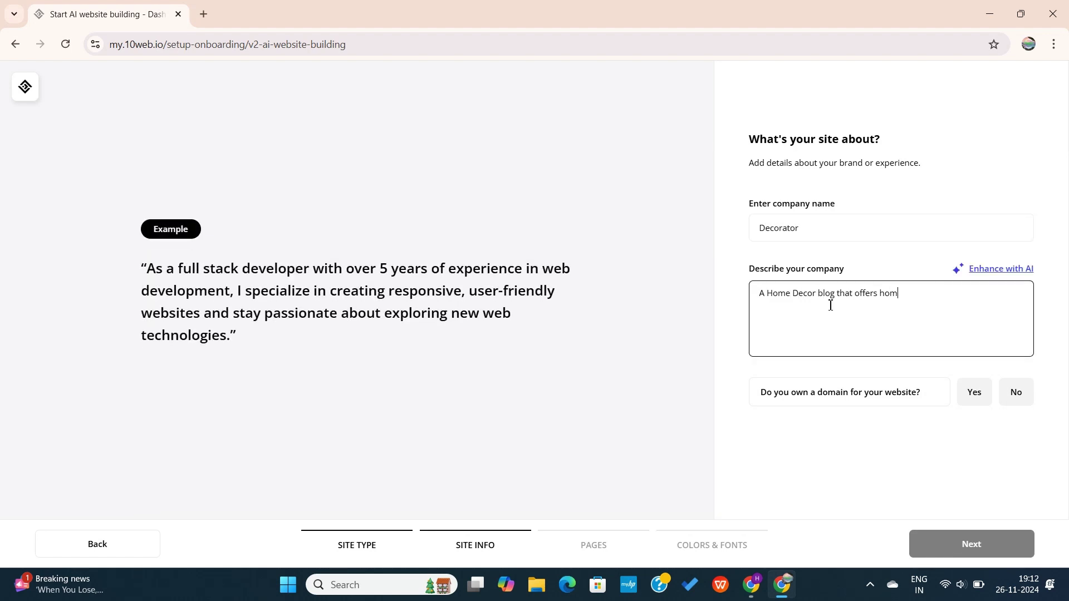
{"action": "type", "text": "e decor tips and ideas"}
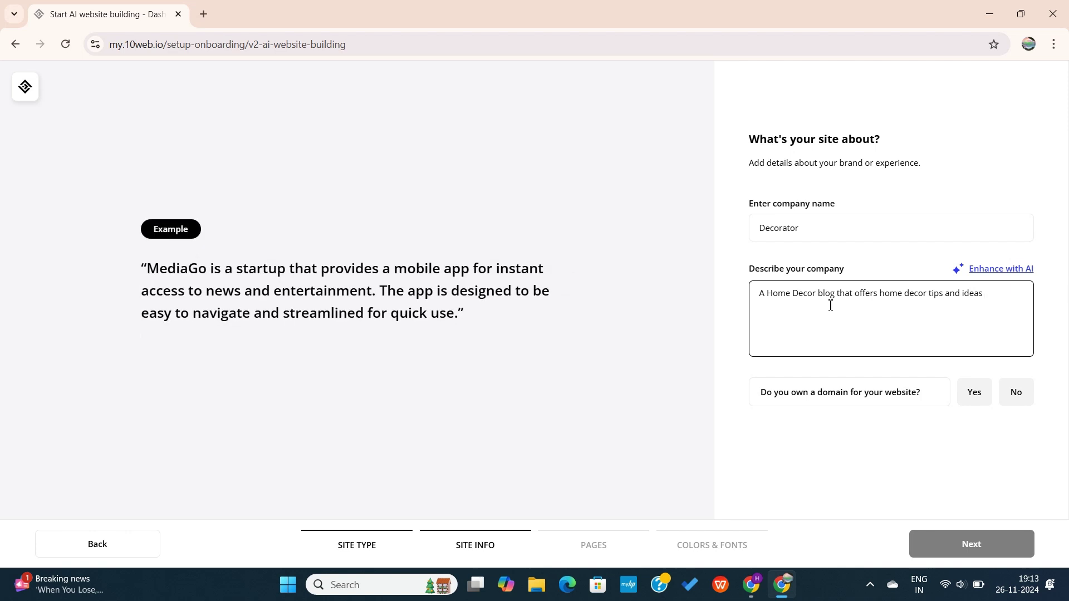
{"action": "left_click", "coordinate": [1001, 268]}
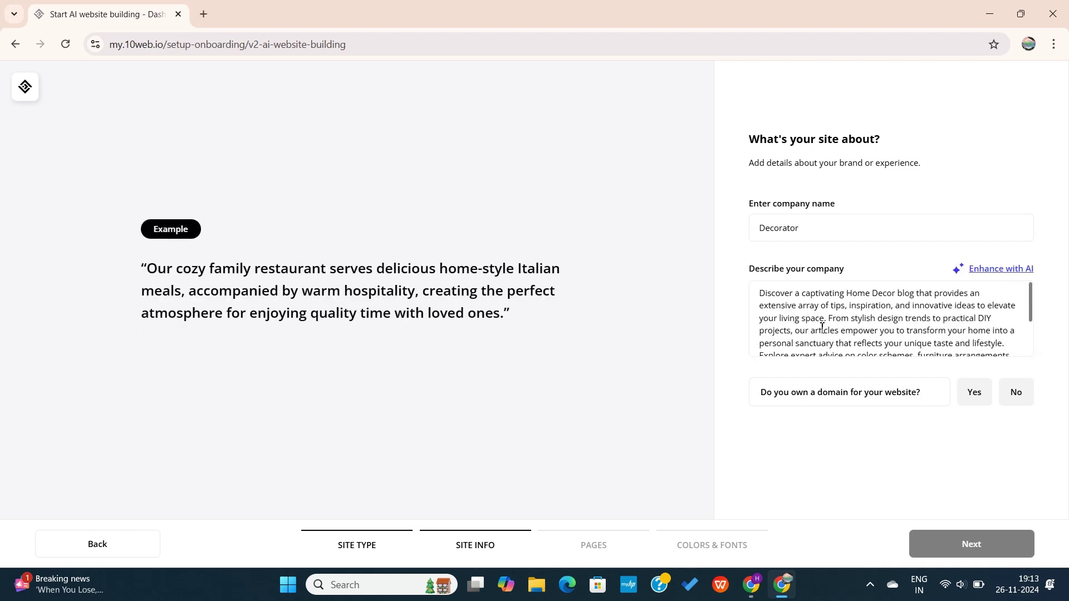
Step: Indicate no domain is owned yet and enter homocor.com as the desired domain
{"action": "scroll", "coordinate": [822, 327], "scroll_direction": "down", "scroll_amount": 3}
{"action": "left_click", "coordinate": [1019, 393]}
{"action": "left_click", "coordinate": [864, 432]}
{"action": "type", "text": "ho"}
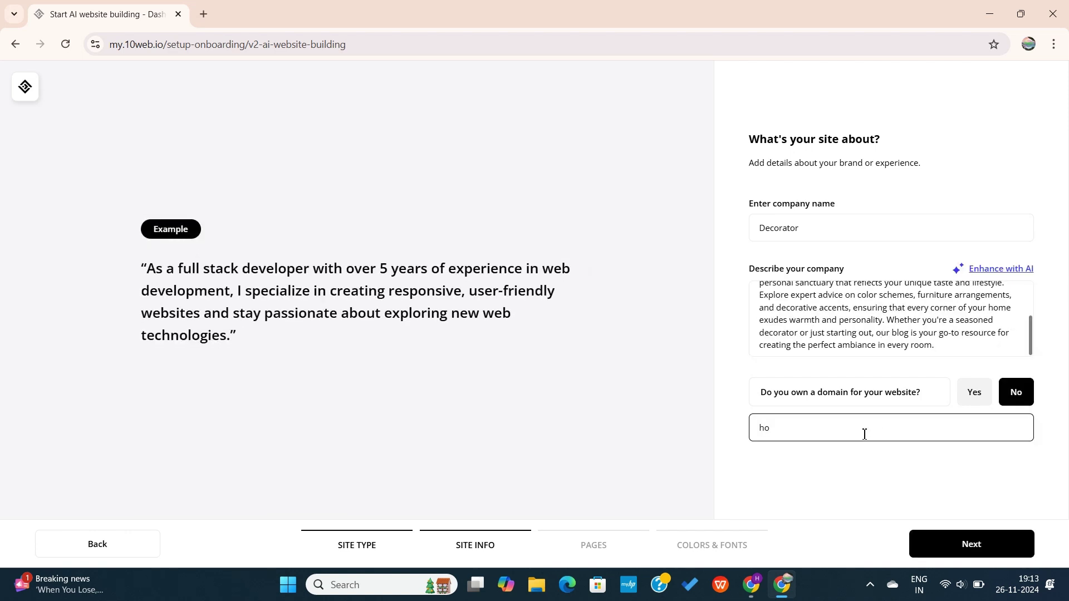
{"action": "type", "text": "mocor.com"}
{"action": "left_click", "coordinate": [939, 543]}
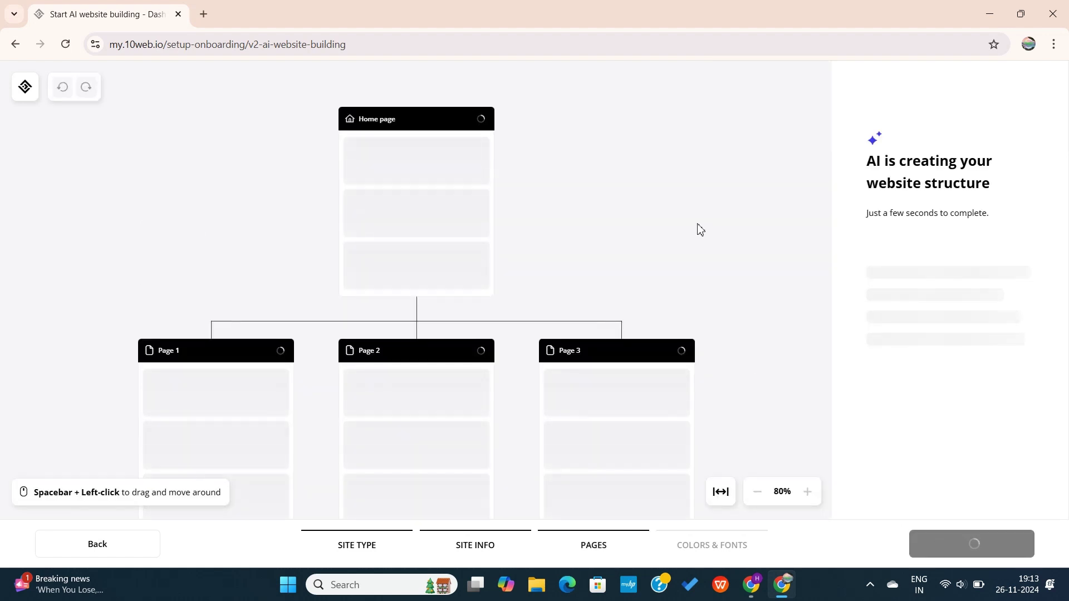
Step: Inspect the AI-generated page structure and try adding a section to the Home page
{"action": "scroll", "coordinate": [659, 235], "scroll_direction": "down", "scroll_amount": 3}
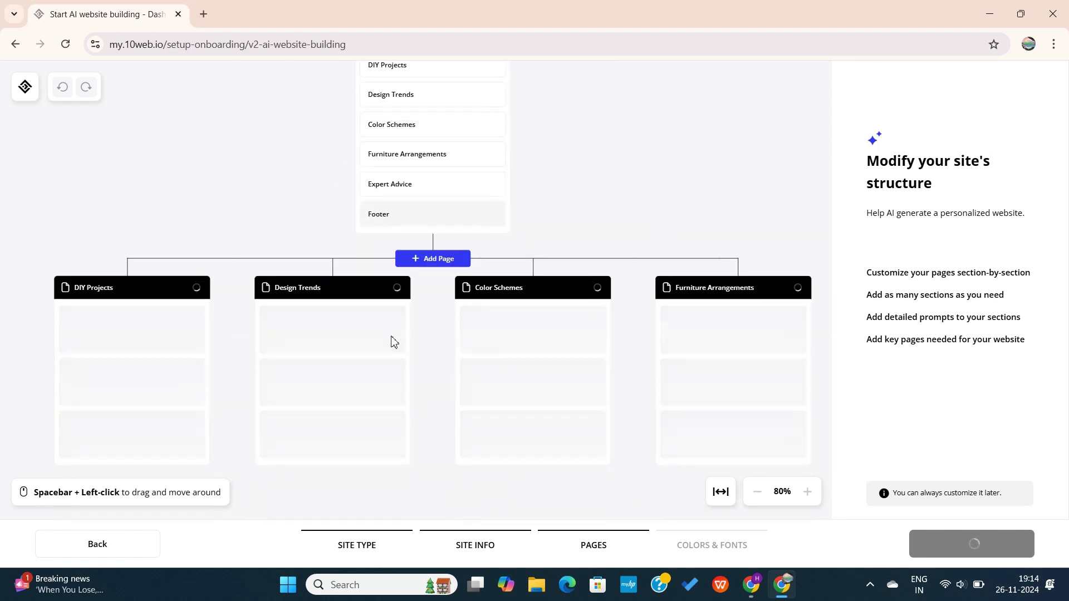
{"action": "scroll", "coordinate": [437, 336], "scroll_direction": "down", "scroll_amount": 6}
{"action": "scroll", "coordinate": [462, 327], "scroll_direction": "down", "scroll_amount": 4}
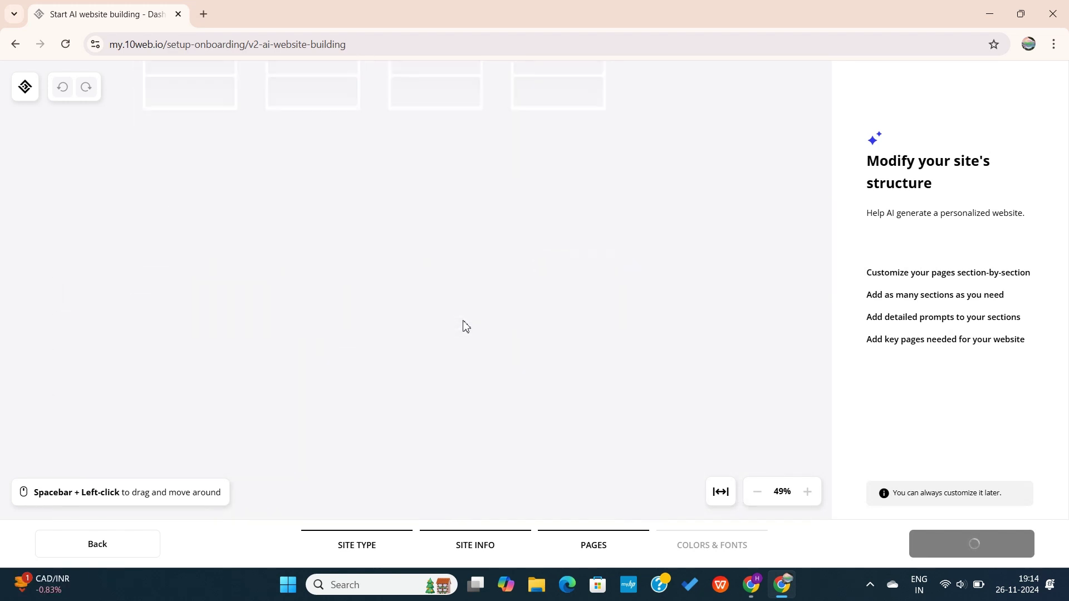
{"action": "scroll", "coordinate": [466, 327], "scroll_direction": "up", "scroll_amount": 5}
{"action": "scroll", "coordinate": [466, 327], "scroll_direction": "up", "scroll_amount": 6}
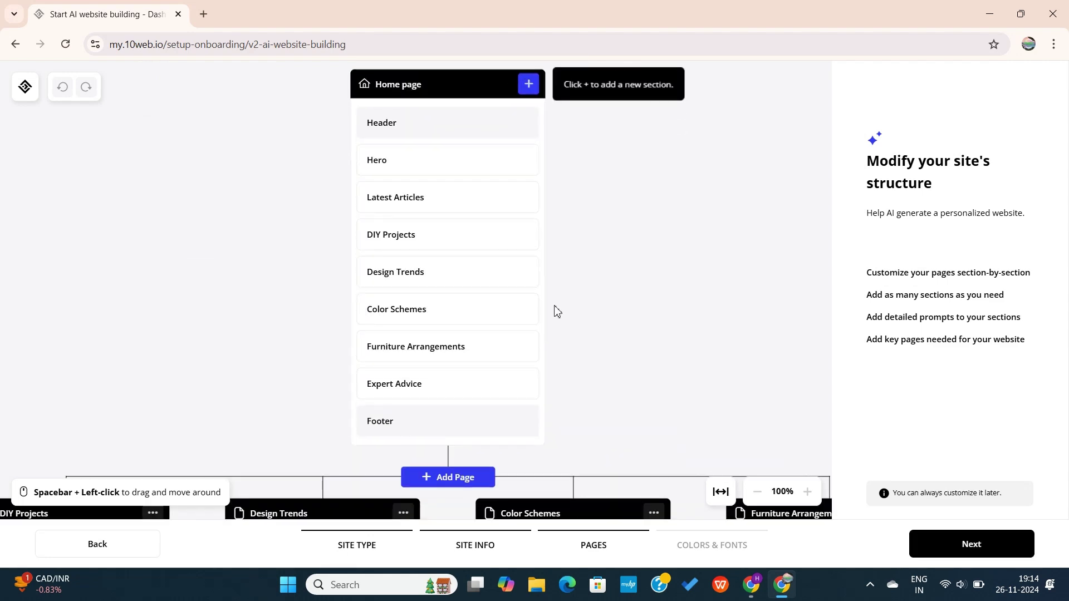
{"action": "scroll", "coordinate": [558, 309], "scroll_direction": "down", "scroll_amount": 5}
{"action": "scroll", "coordinate": [540, 308], "scroll_direction": "right", "scroll_amount": 2}
{"action": "scroll", "coordinate": [519, 307], "scroll_direction": "up", "scroll_amount": 2}
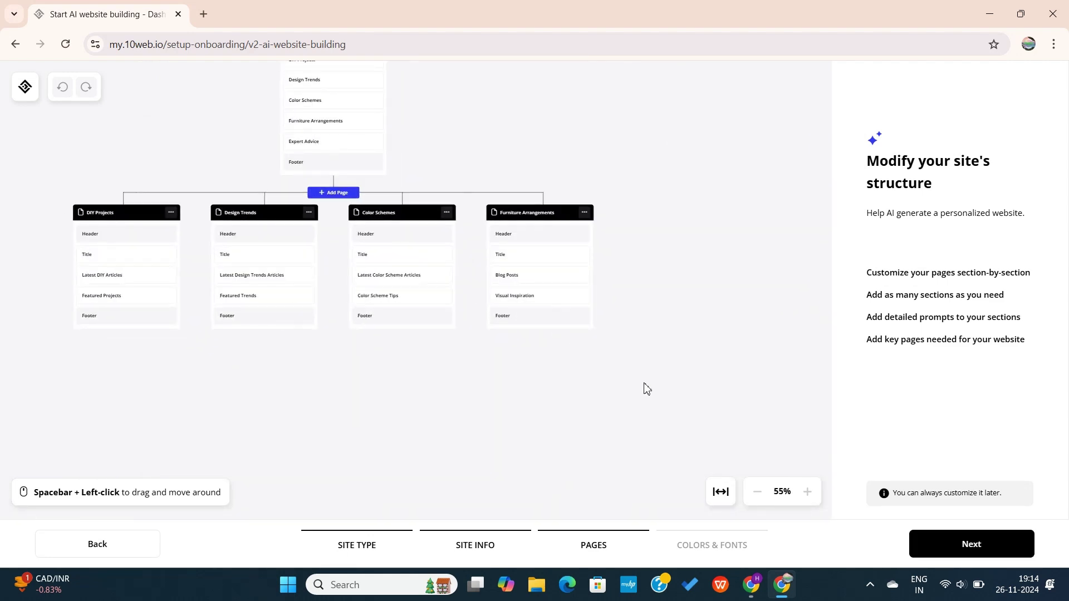
{"action": "scroll", "coordinate": [747, 496], "scroll_direction": "down", "scroll_amount": 3}
{"action": "left_click", "coordinate": [807, 493]}
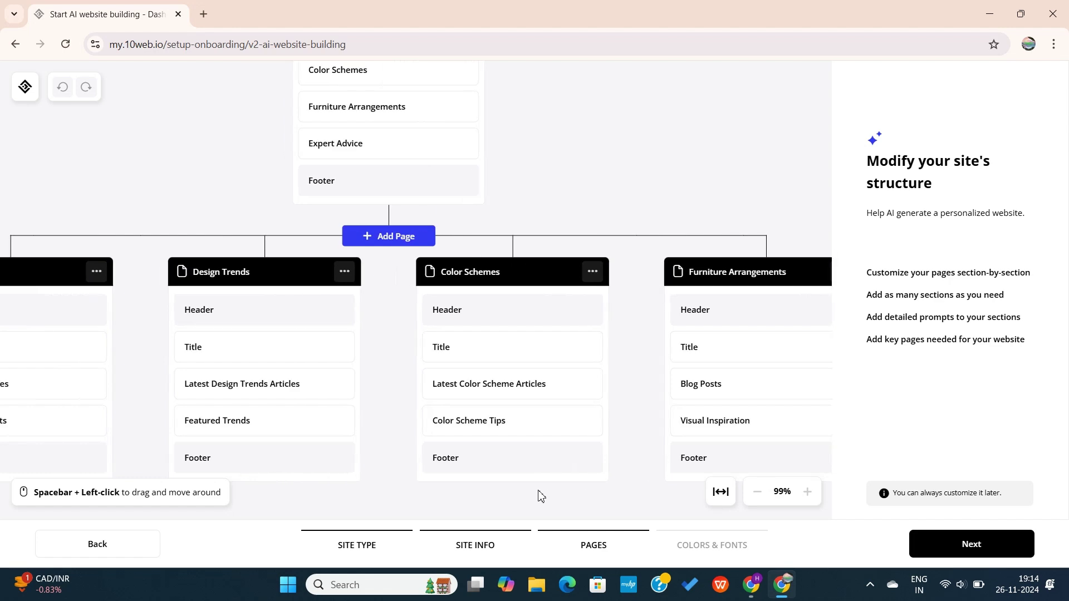
{"action": "scroll", "coordinate": [540, 495], "scroll_direction": "up", "scroll_amount": 5}
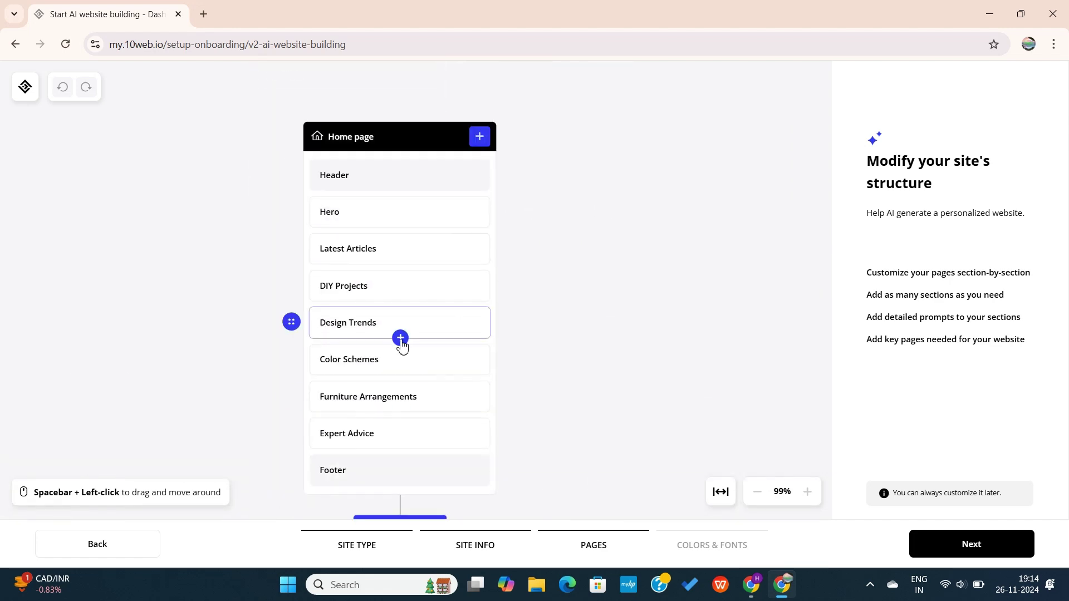
{"action": "left_click", "coordinate": [400, 338]}
{"action": "scroll", "coordinate": [719, 362], "scroll_direction": "down", "scroll_amount": 5}
Step: Compare the colour palettes and settle on the green-and-orange palette
{"action": "left_click", "coordinate": [573, 323]}
{"action": "left_click", "coordinate": [972, 544]}
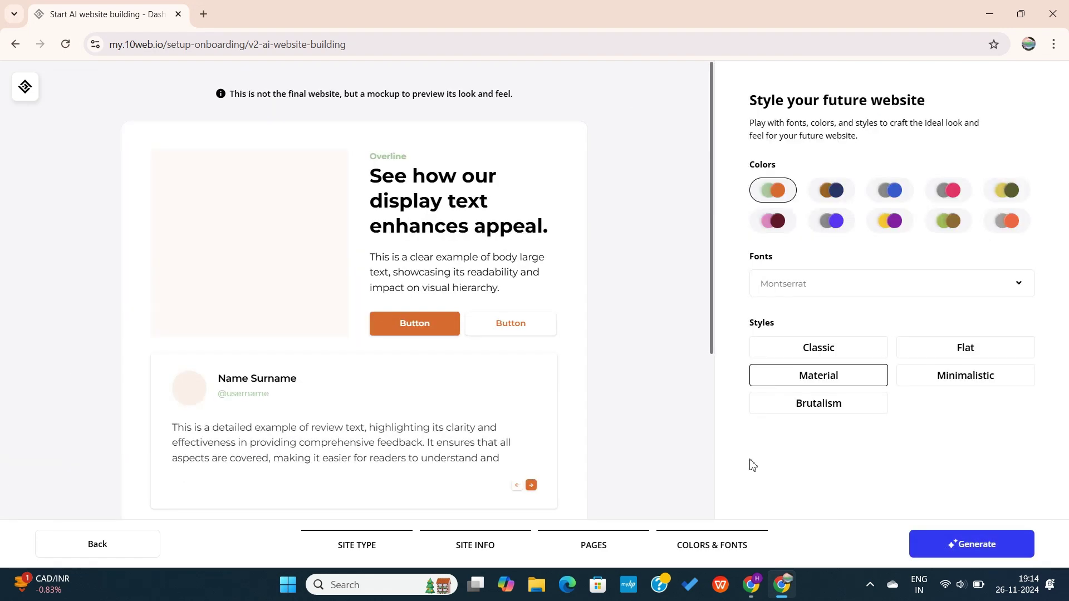
{"action": "left_click", "coordinate": [832, 190]}
{"action": "left_click", "coordinate": [775, 190]}
{"action": "left_click", "coordinate": [890, 191]}
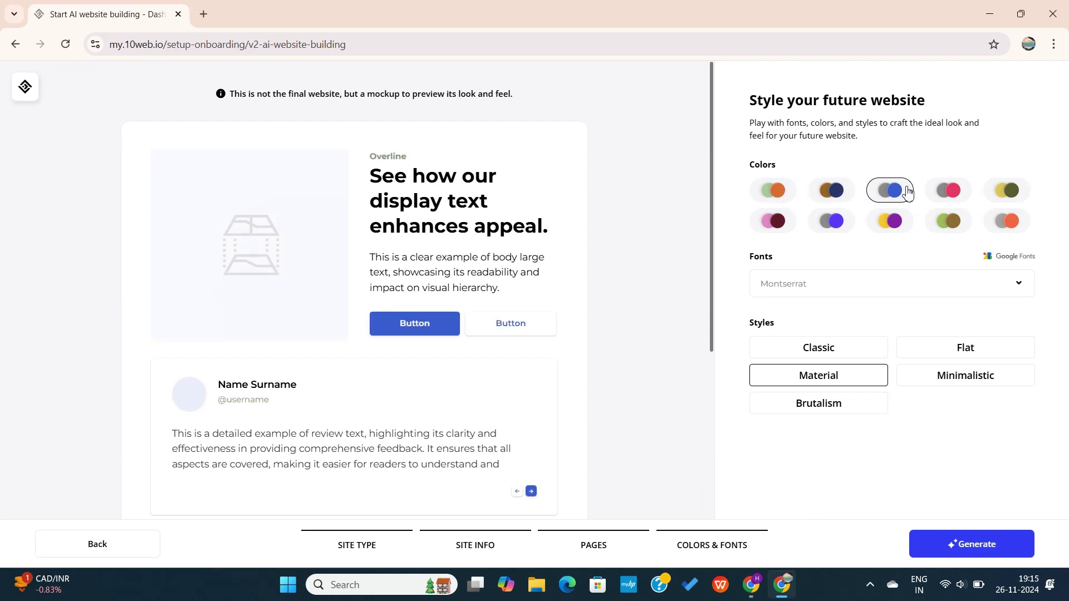
{"action": "left_click", "coordinate": [949, 191]}
{"action": "left_click", "coordinate": [1006, 221]}
{"action": "left_click", "coordinate": [831, 221]}
{"action": "left_click", "coordinate": [774, 190]}
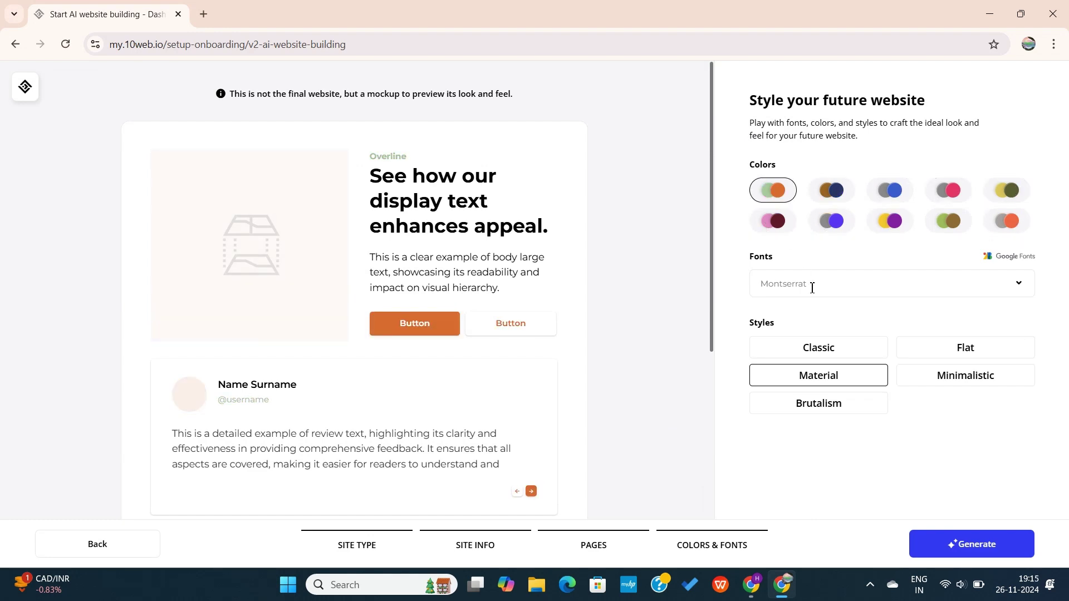
Step: Keep Montserrat, preview the styles, choose Brutalism and generate the Decorator website
{"action": "left_click", "coordinate": [811, 284]}
{"action": "left_click", "coordinate": [739, 278]}
{"action": "left_click", "coordinate": [843, 403]}
{"action": "scroll", "coordinate": [684, 453], "scroll_direction": "down", "scroll_amount": 5}
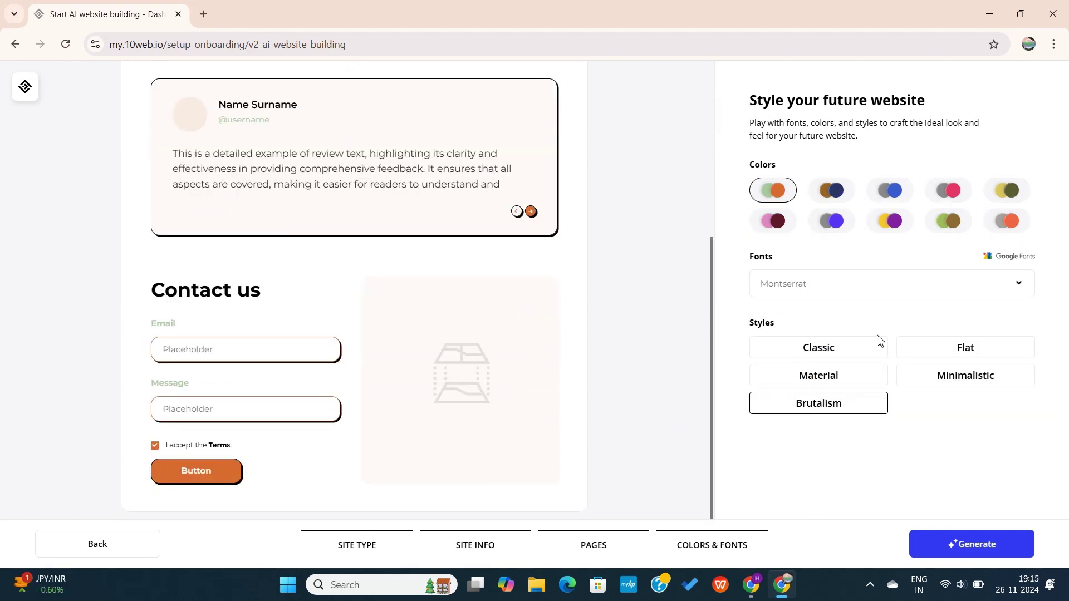
{"action": "left_click", "coordinate": [863, 349]}
{"action": "left_click", "coordinate": [906, 379]}
{"action": "left_click", "coordinate": [819, 375]}
{"action": "left_click", "coordinate": [833, 404]}
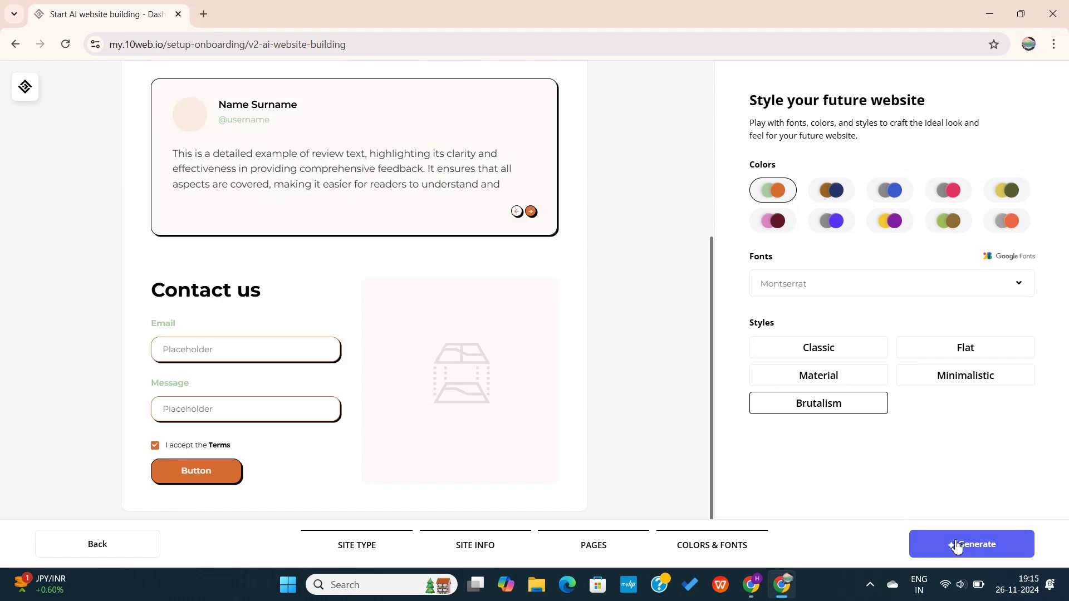
{"action": "left_click", "coordinate": [971, 544]}
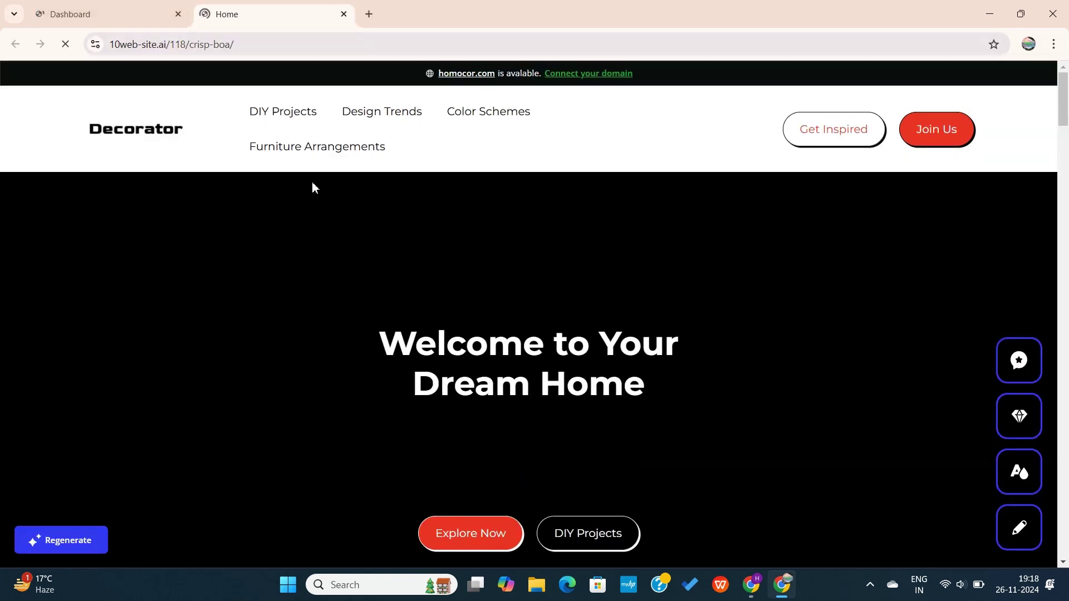
{"action": "scroll", "coordinate": [454, 206], "scroll_direction": "down", "scroll_amount": 4}
{"action": "scroll", "coordinate": [454, 206], "scroll_direction": "up", "scroll_amount": 3}
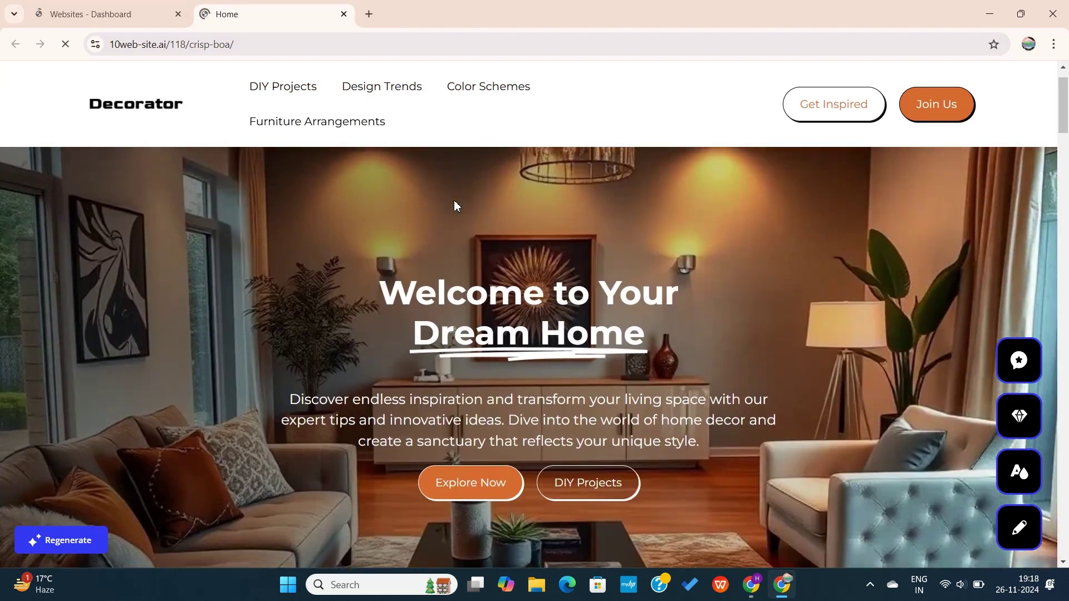
{"action": "scroll", "coordinate": [455, 202], "scroll_direction": "down", "scroll_amount": 7}
{"action": "scroll", "coordinate": [391, 181], "scroll_direction": "up", "scroll_amount": 8}
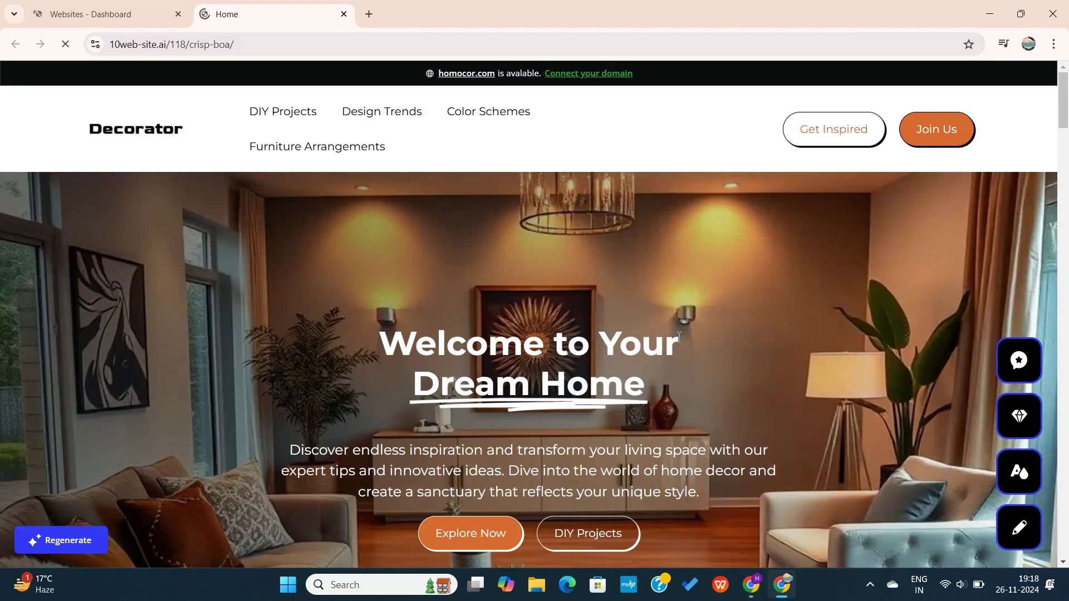
{"action": "scroll", "coordinate": [580, 386], "scroll_direction": "down", "scroll_amount": 10}
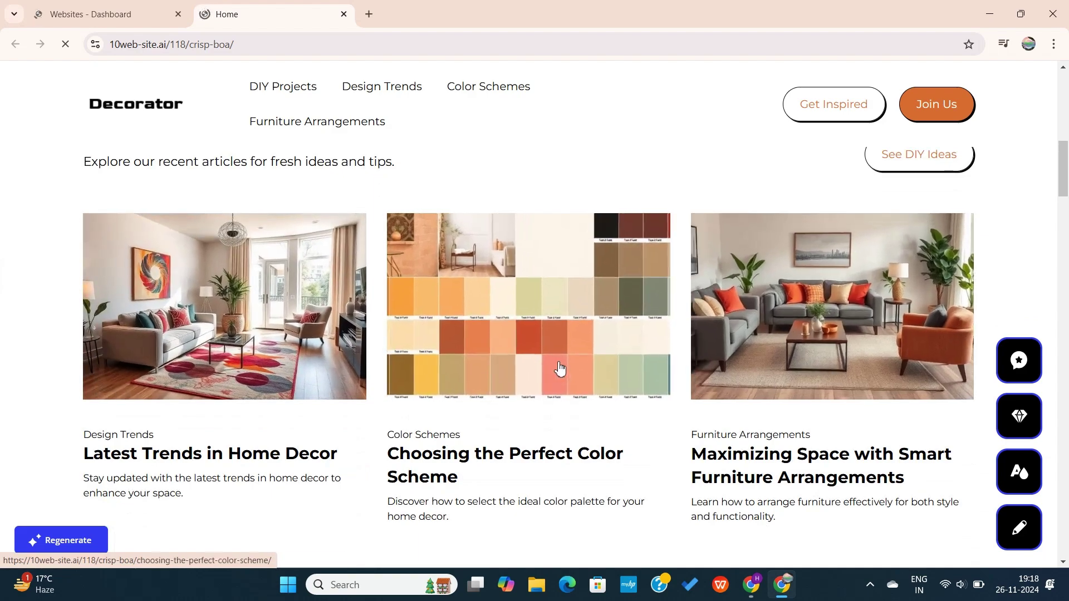
{"action": "scroll", "coordinate": [559, 369], "scroll_direction": "down", "scroll_amount": 13}
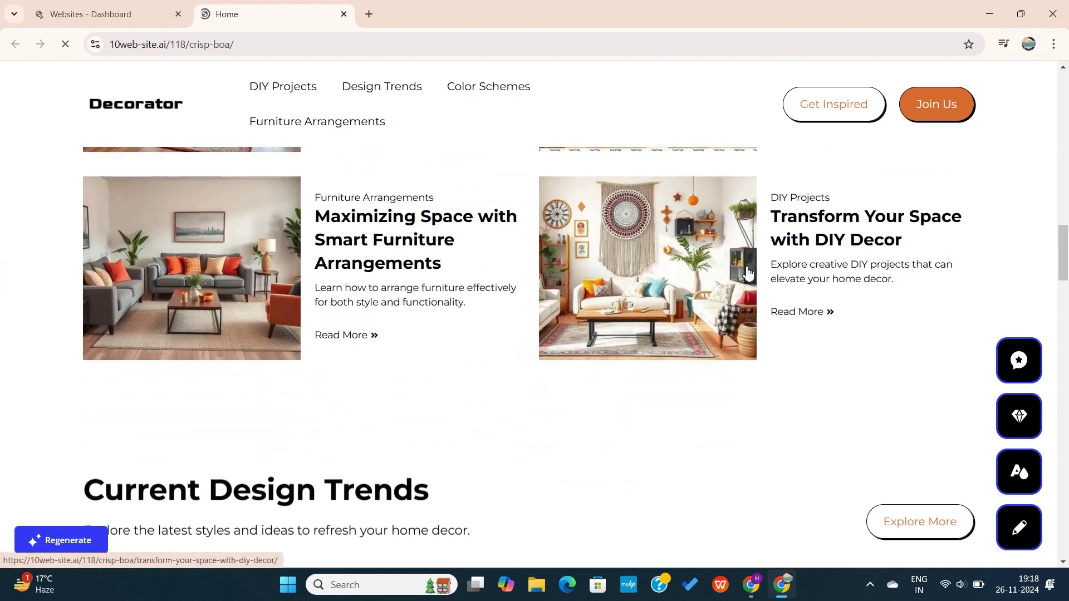
{"action": "scroll", "coordinate": [748, 273], "scroll_direction": "up", "scroll_amount": 3}
{"action": "scroll", "coordinate": [601, 293], "scroll_direction": "down", "scroll_amount": 10}
{"action": "left_click", "coordinate": [549, 540]}
{"action": "scroll", "coordinate": [606, 371], "scroll_direction": "down", "scroll_amount": 5}
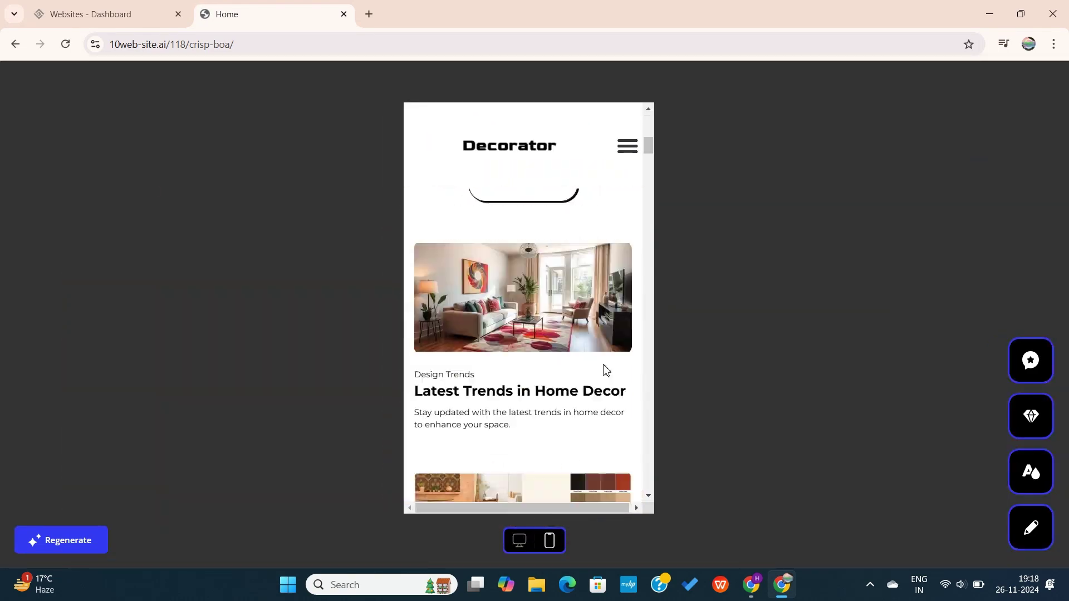
{"action": "scroll", "coordinate": [604, 369], "scroll_direction": "down", "scroll_amount": 15}
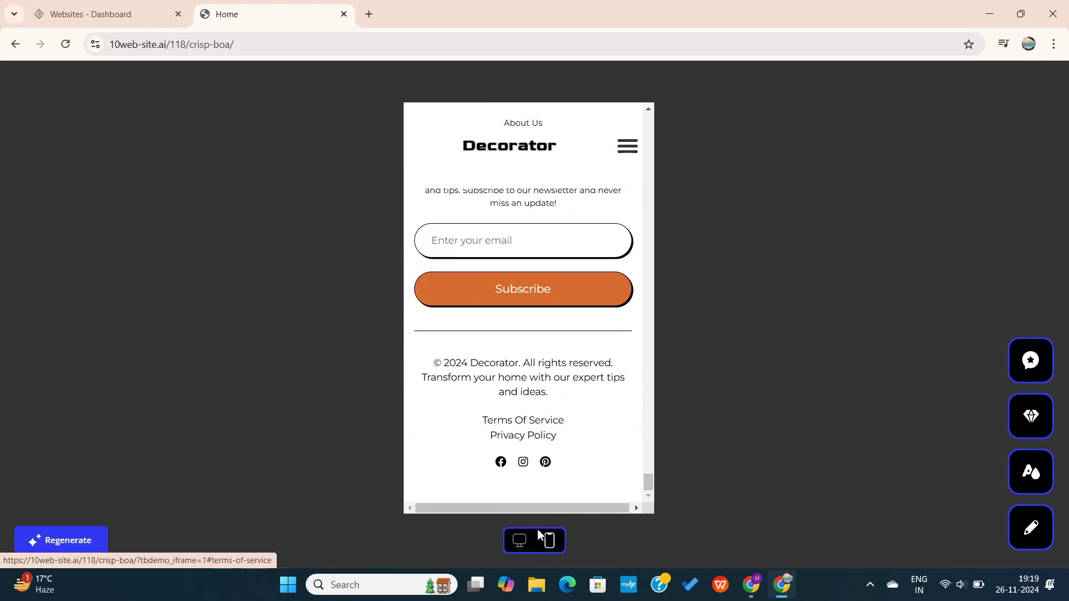
{"action": "left_click", "coordinate": [519, 540]}
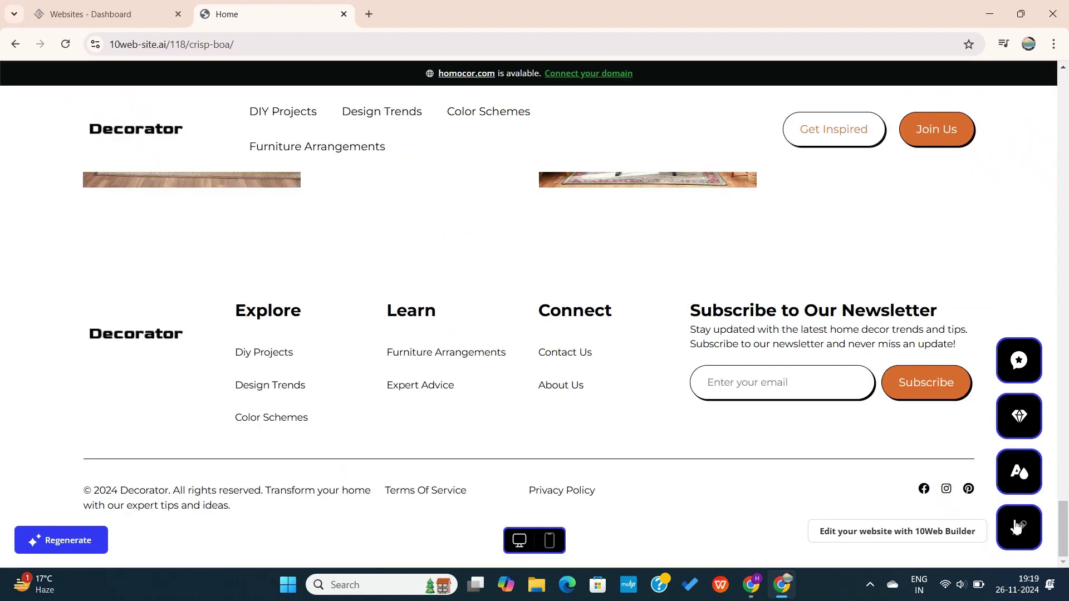
Step: Open the generated Decorator site, review its homepage, and dismiss the AI Builder Pro upsell
{"action": "left_click", "coordinate": [1020, 473]}
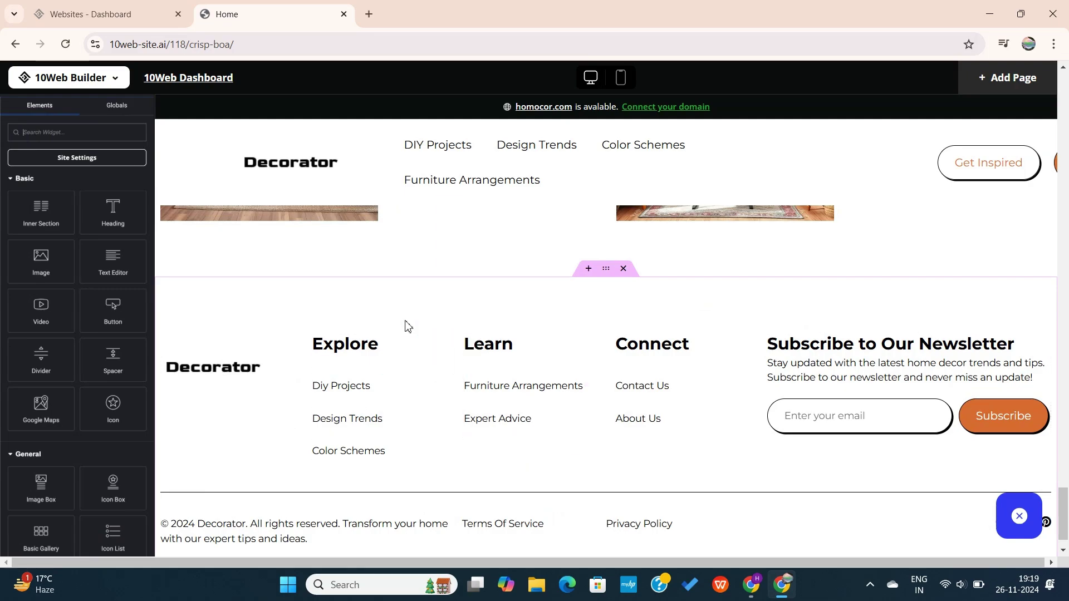
{"action": "scroll", "coordinate": [405, 326], "scroll_direction": "up", "scroll_amount": 20}
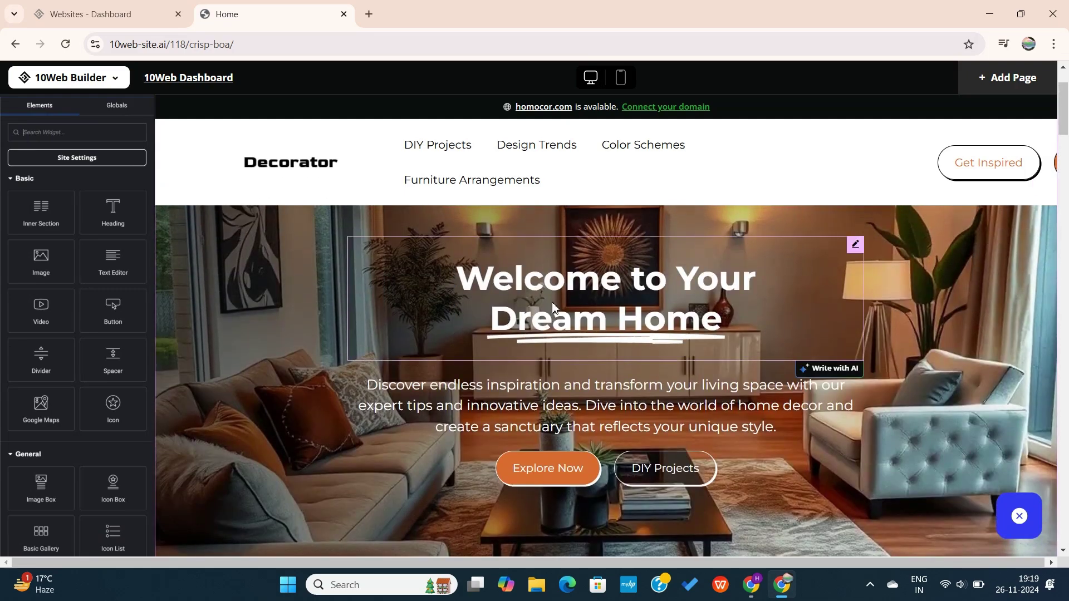
{"action": "scroll", "coordinate": [553, 306], "scroll_direction": "down", "scroll_amount": 5}
{"action": "scroll", "coordinate": [108, 375], "scroll_direction": "down", "scroll_amount": 6}
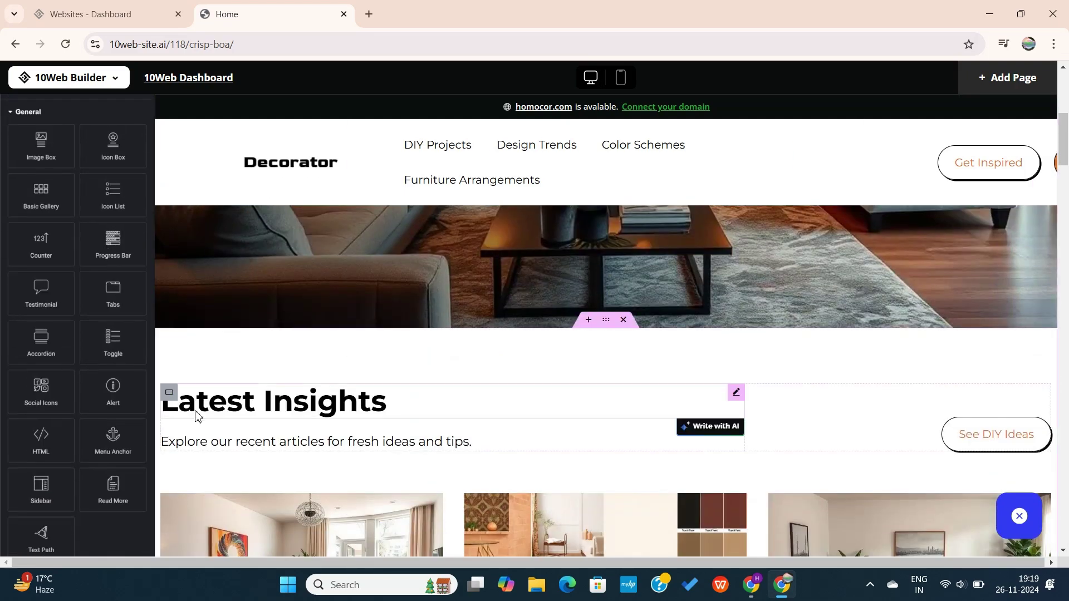
{"action": "scroll", "coordinate": [196, 415], "scroll_direction": "down", "scroll_amount": 3}
{"action": "scroll", "coordinate": [95, 454], "scroll_direction": "down", "scroll_amount": 10}
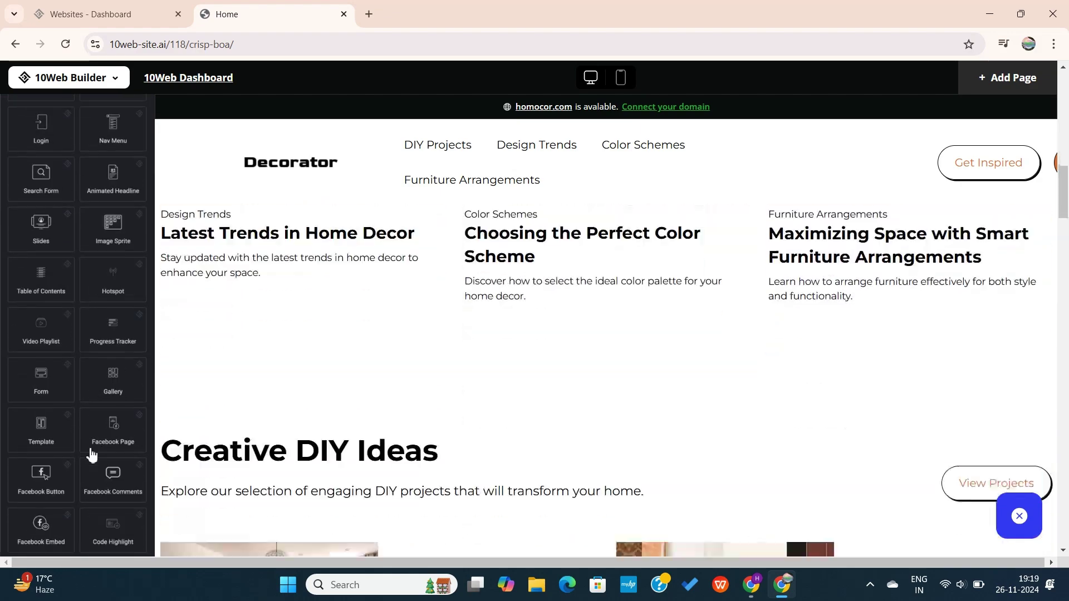
{"action": "scroll", "coordinate": [352, 422], "scroll_direction": "up", "scroll_amount": 8}
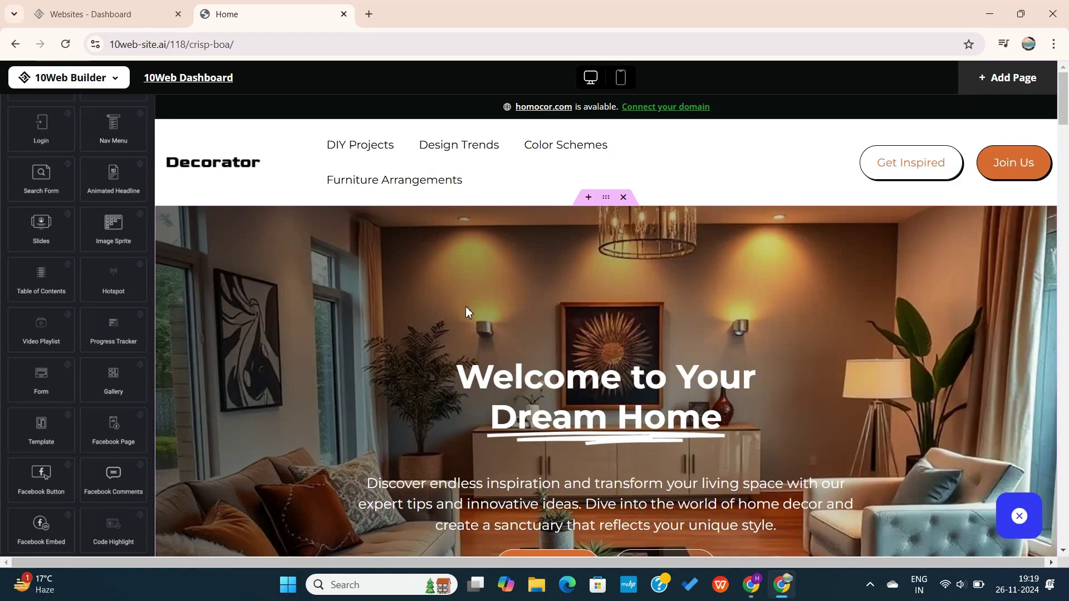
{"action": "scroll", "coordinate": [466, 356], "scroll_direction": "down", "scroll_amount": 7}
{"action": "scroll", "coordinate": [468, 396], "scroll_direction": "up", "scroll_amount": 3}
{"action": "scroll", "coordinate": [470, 396], "scroll_direction": "down", "scroll_amount": 1}
{"action": "scroll", "coordinate": [557, 390], "scroll_direction": "up", "scroll_amount": 1}
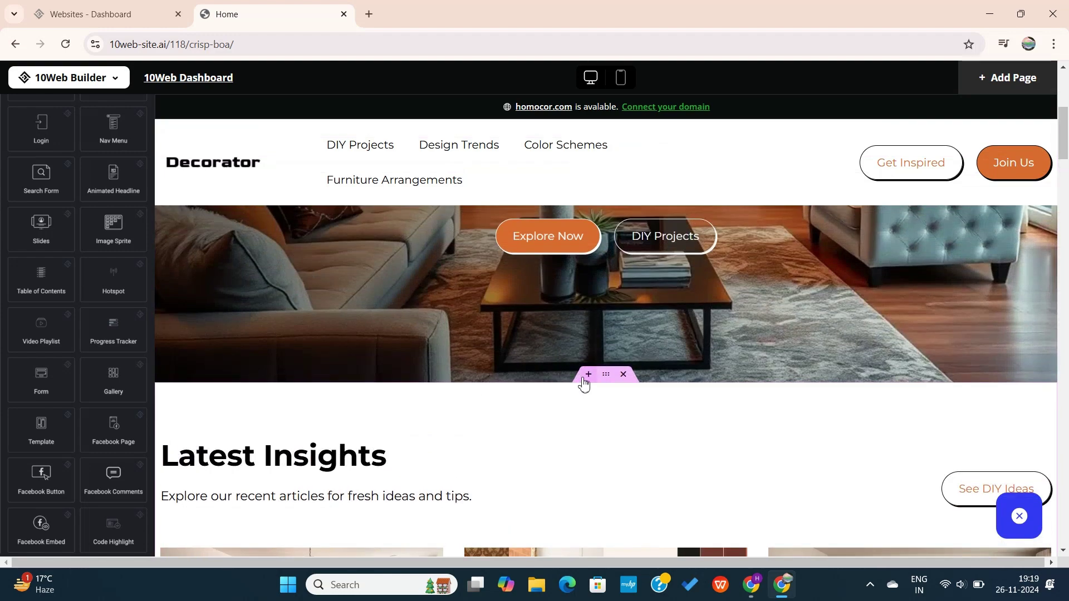
{"action": "left_click", "coordinate": [584, 379]}
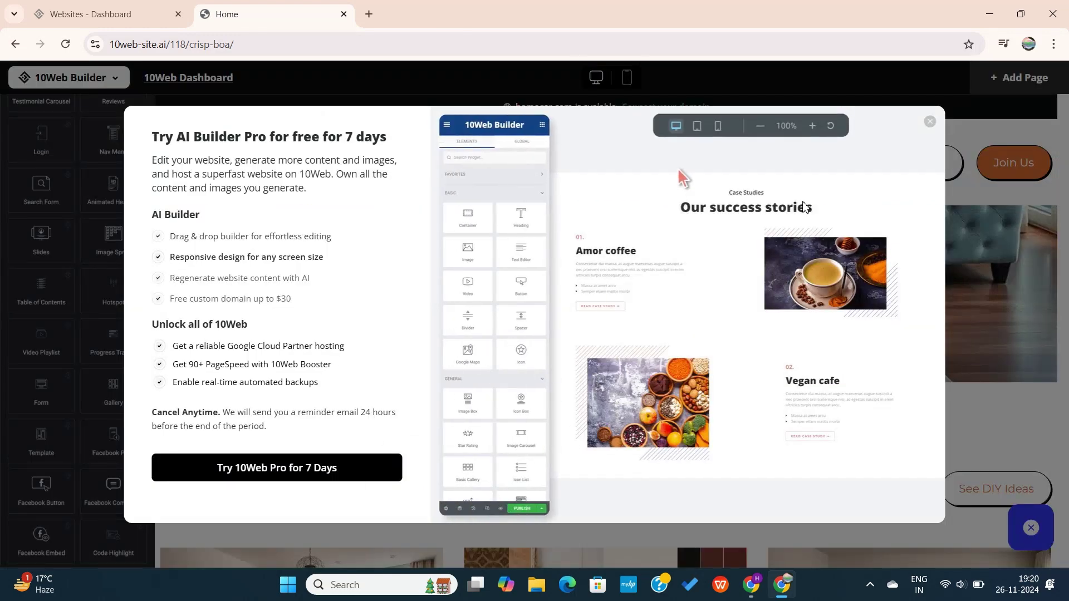
{"action": "left_click", "coordinate": [931, 127]}
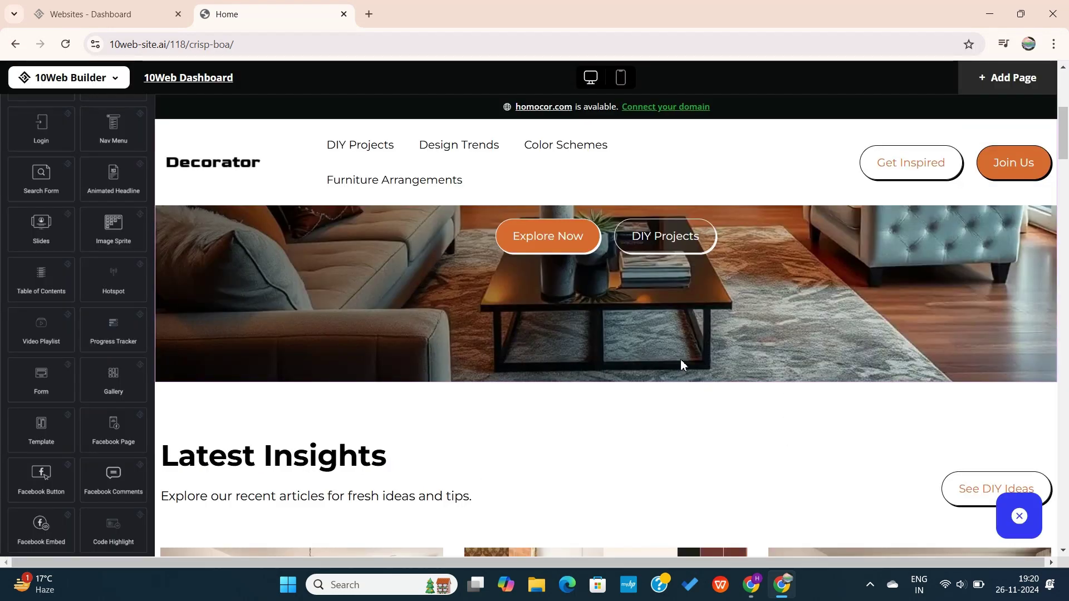
Step: Switch to the Websites dashboard and look over the 10Web Pro pricing offer headline
{"action": "left_click", "coordinate": [117, 5]}
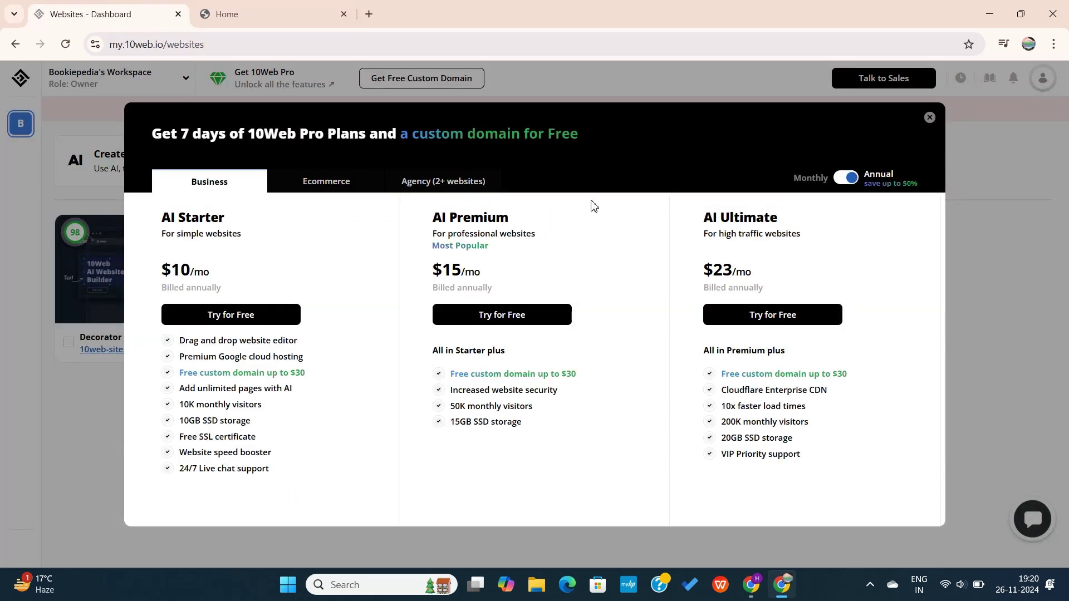
{"action": "left_click", "coordinate": [929, 119]}
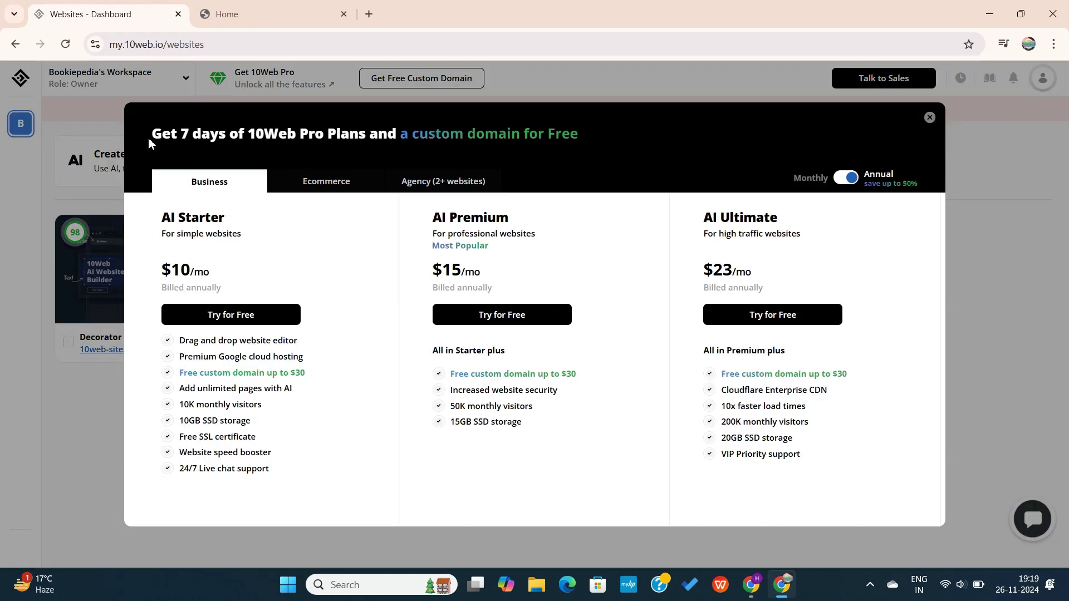
{"action": "left_click_drag", "start_coordinate": [149, 144], "coordinate": [604, 146]}
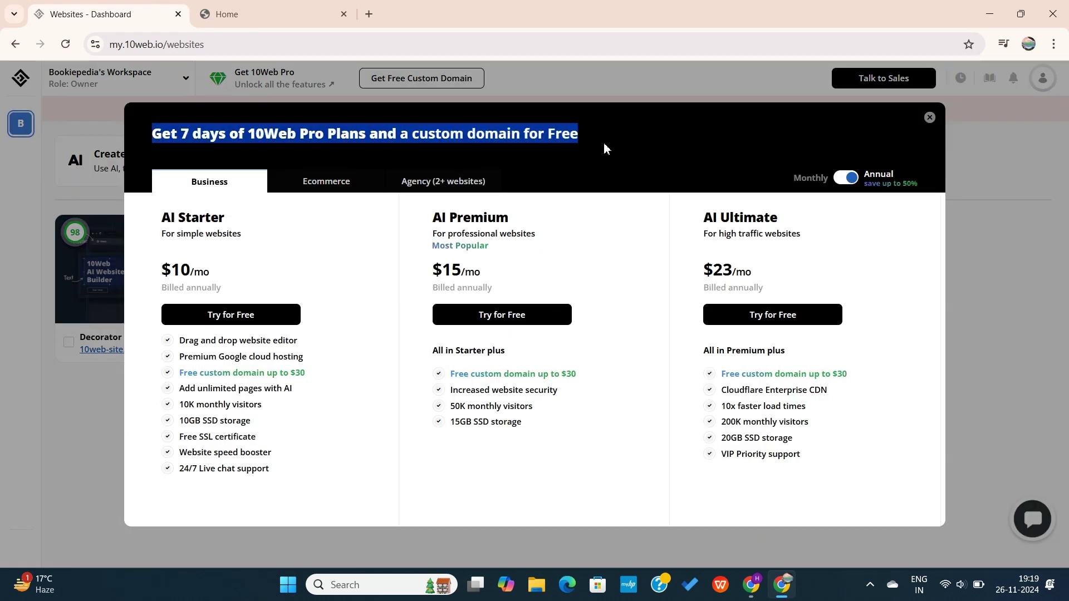
{"action": "left_click", "coordinate": [595, 238]}
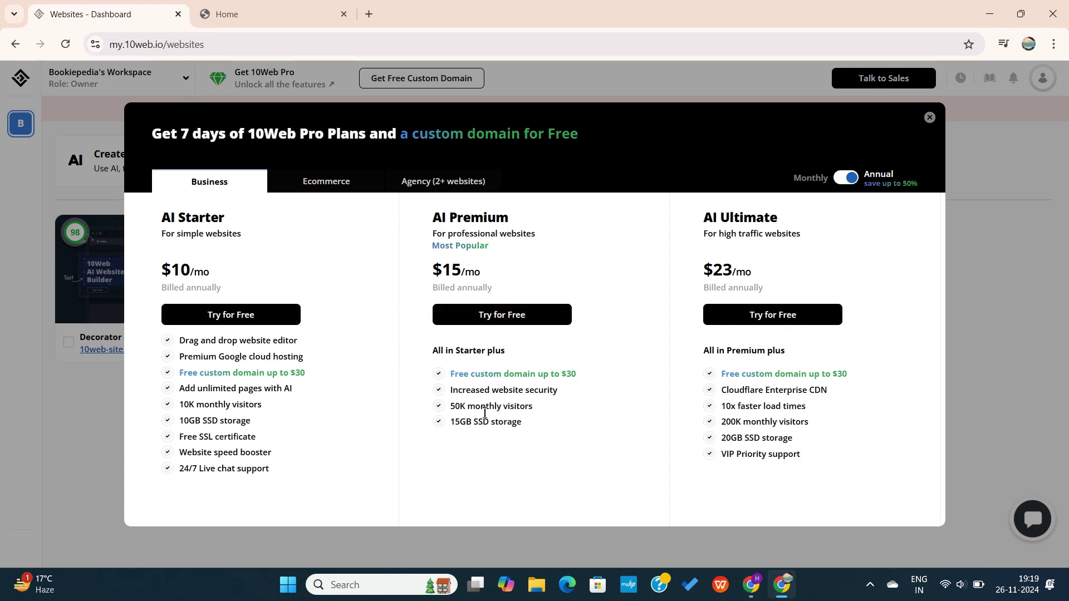
Step: Compare the Ecommerce, Agency (2+ websites) and Business plan prices
{"action": "left_click", "coordinate": [324, 182]}
{"action": "left_click", "coordinate": [424, 185]}
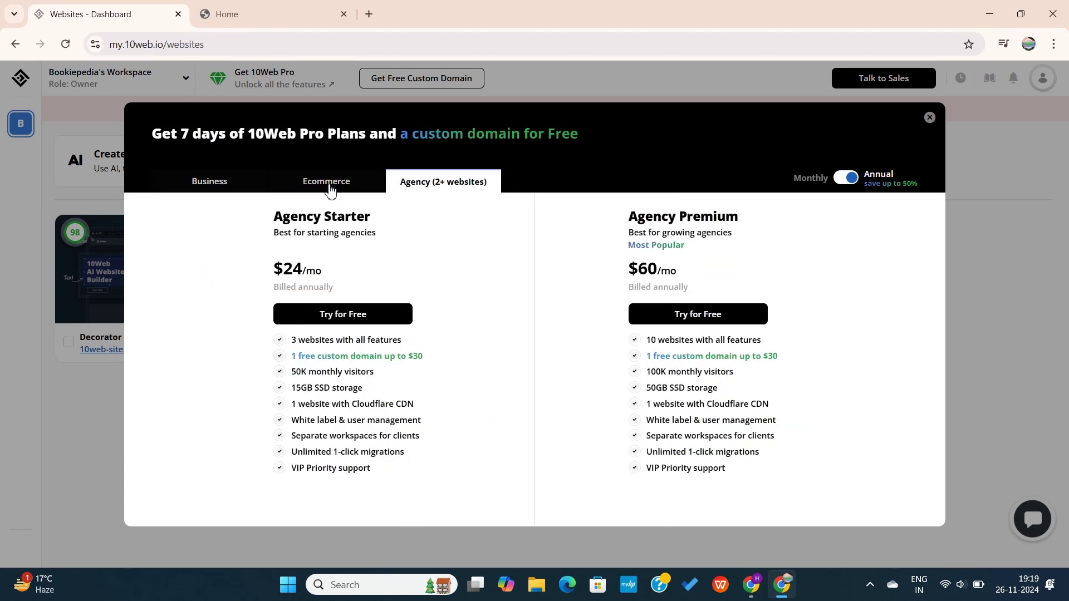
{"action": "left_click", "coordinate": [246, 189]}
{"action": "left_click_drag", "start_coordinate": [148, 139], "coordinate": [604, 147]}
{"action": "left_click", "coordinate": [594, 232]}
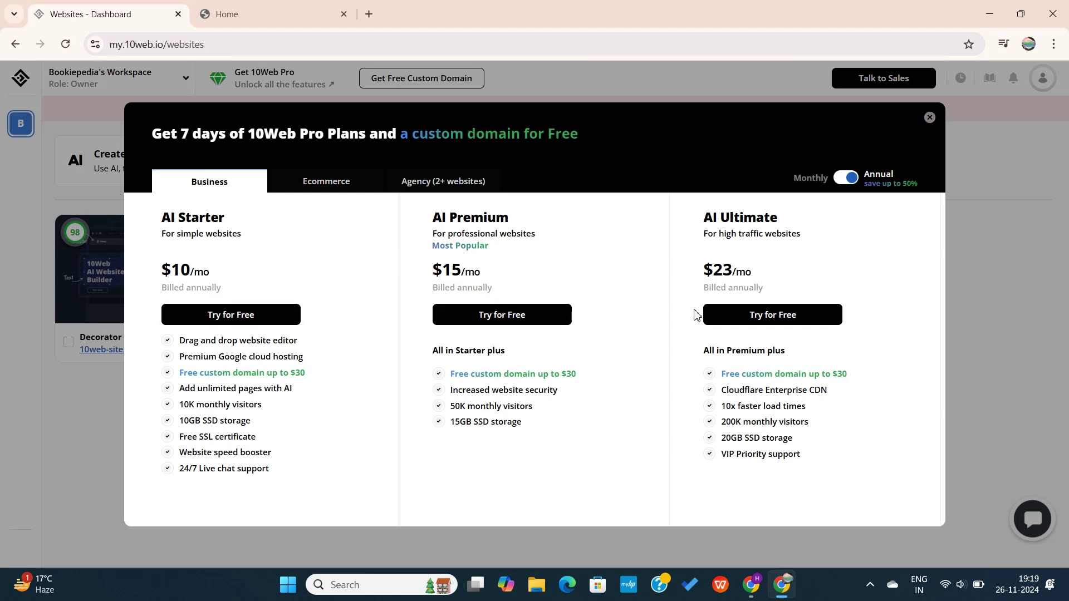
{"action": "left_click", "coordinate": [324, 182]}
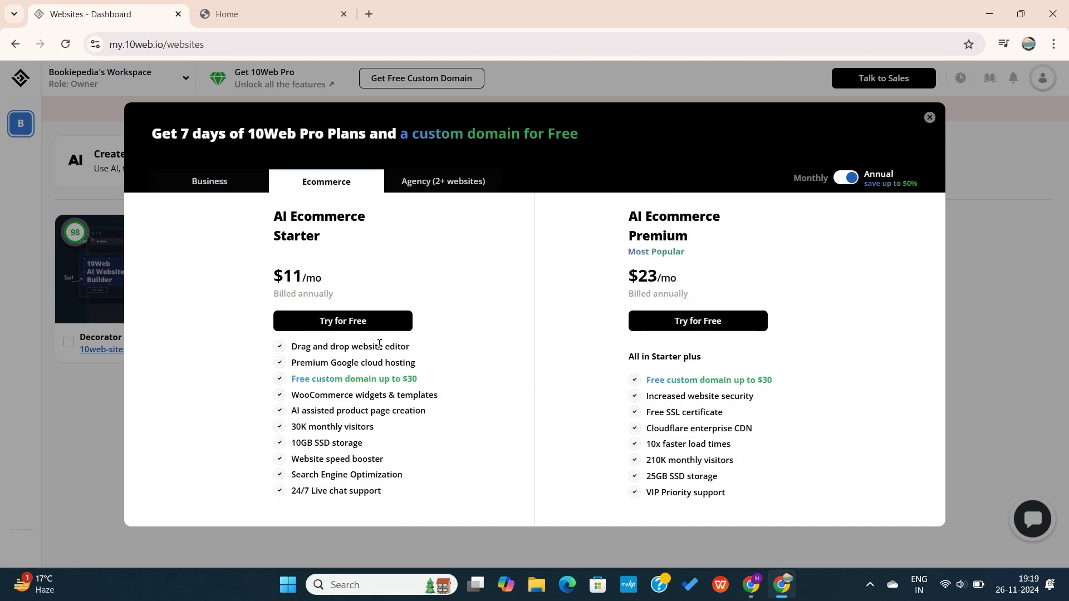
{"action": "left_click", "coordinate": [209, 181]}
{"action": "left_click_drag", "start_coordinate": [151, 143], "coordinate": [589, 148]}
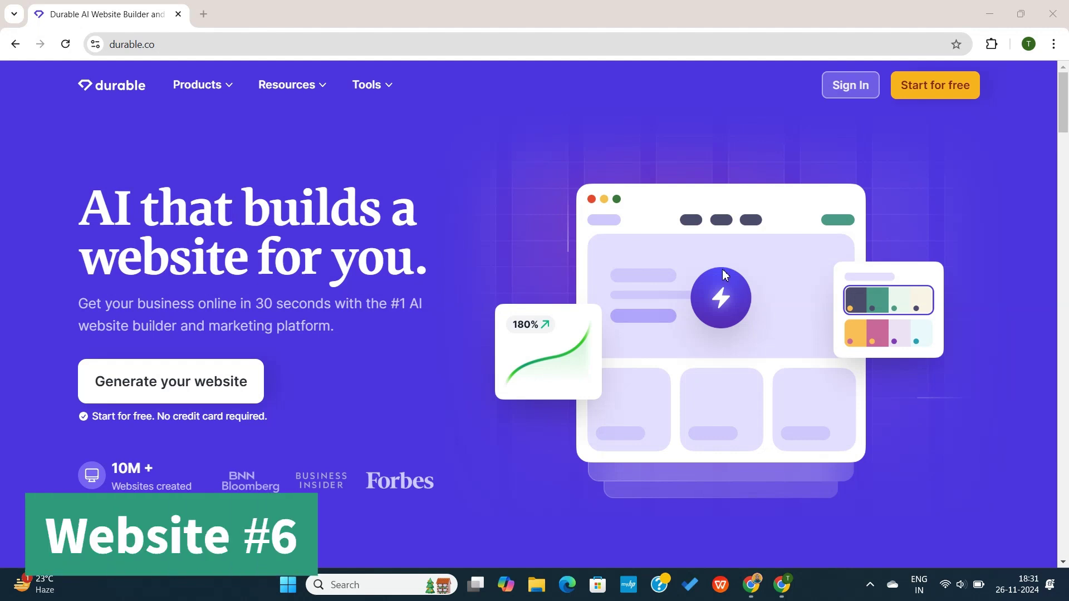
Step: Generate a Durable software review blog site named Toolysto, keeping the suggested location
{"action": "left_click", "coordinate": [219, 211]}
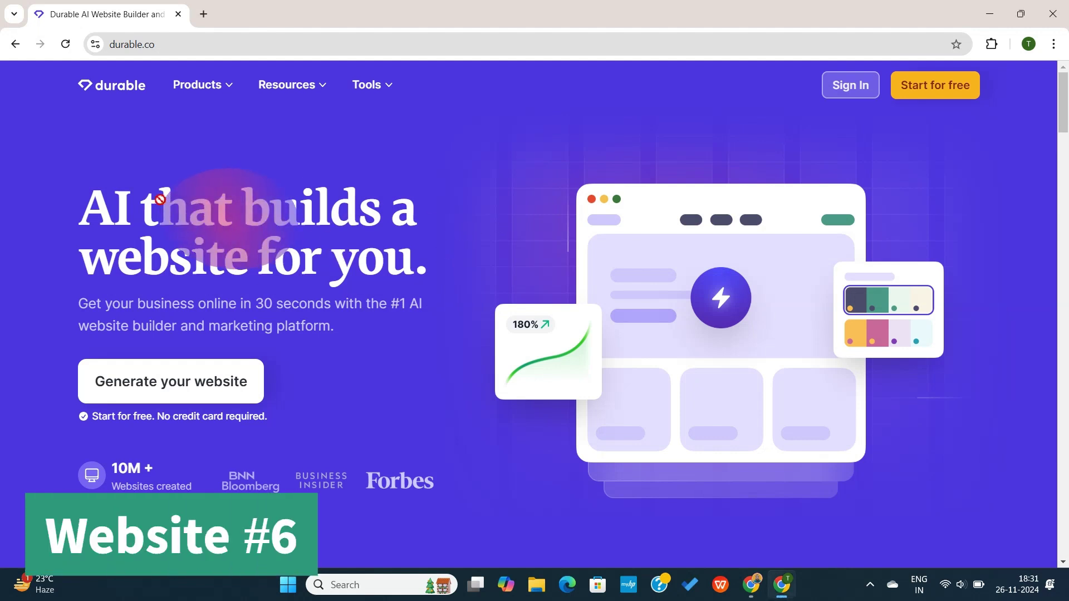
{"action": "left_click_drag", "start_coordinate": [164, 207], "coordinate": [387, 254]}
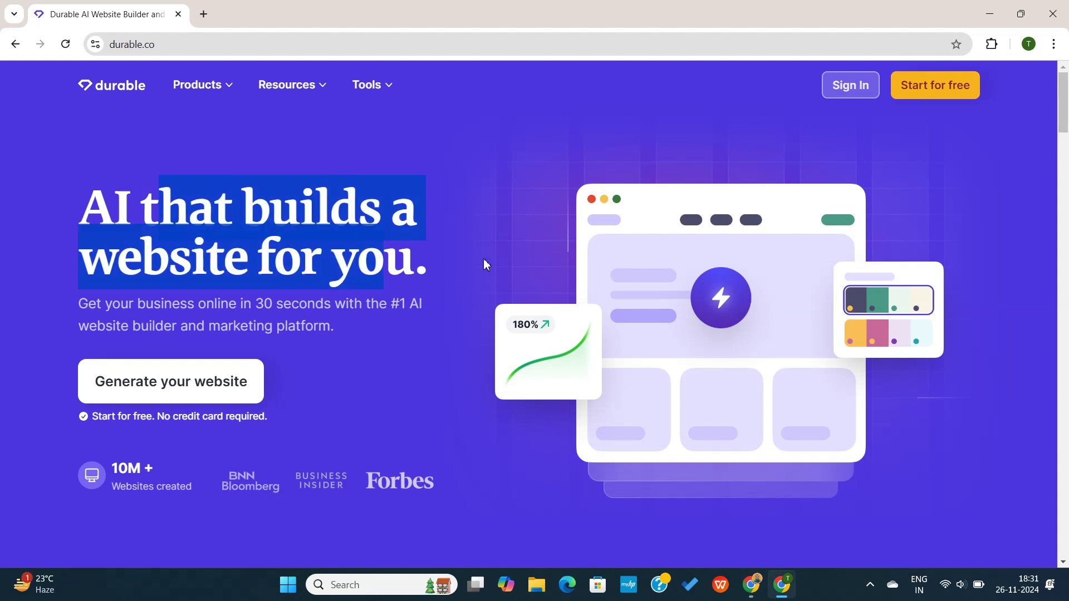
{"action": "left_click", "coordinate": [190, 392]}
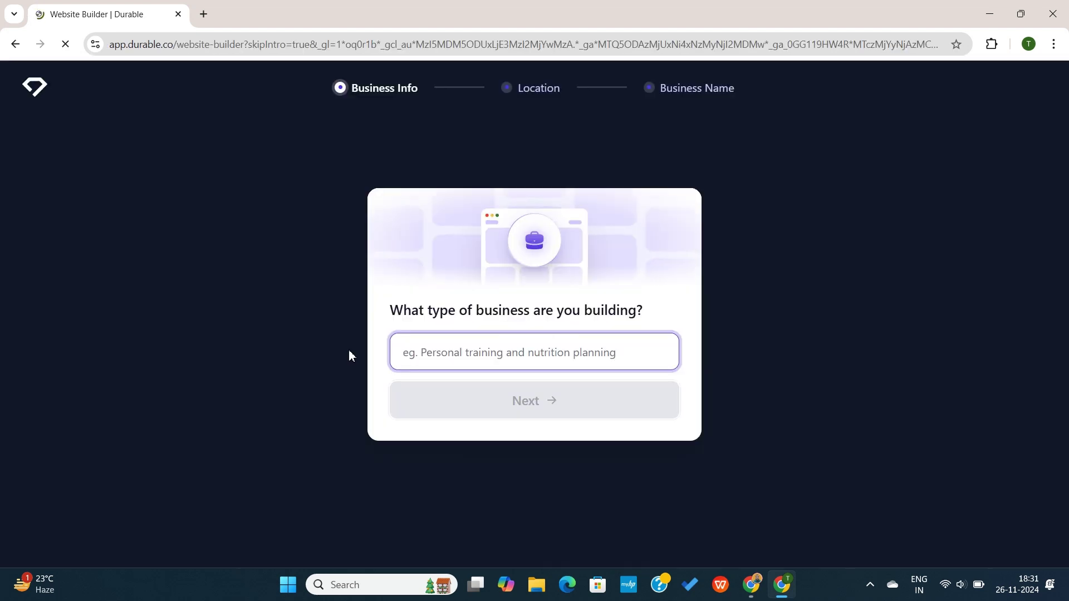
{"action": "type", "text": "Software Review Blog"}
{"action": "left_click", "coordinate": [477, 405]}
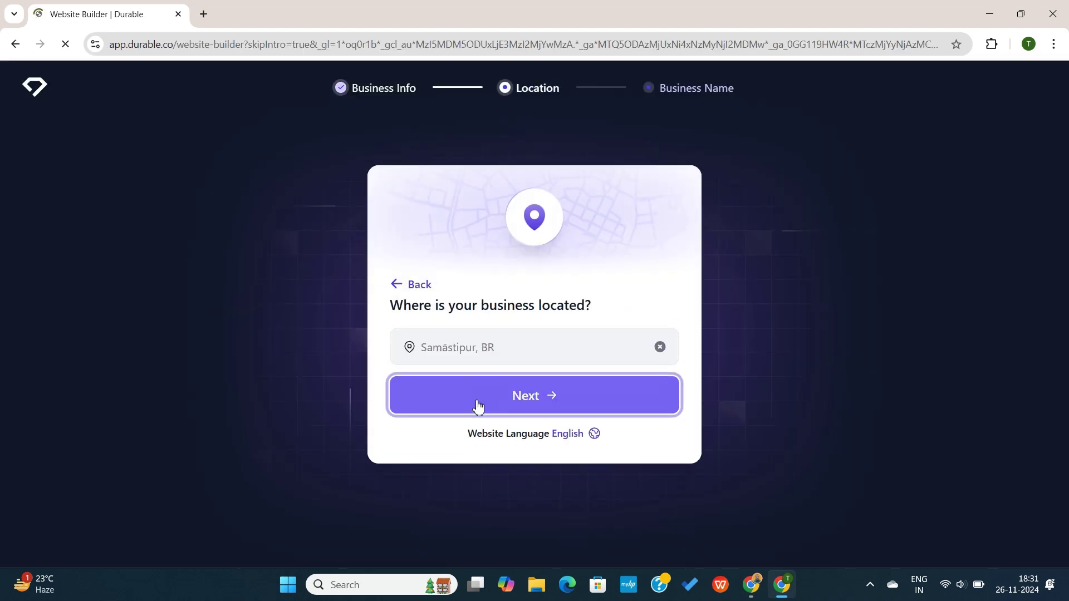
{"action": "left_click", "coordinate": [507, 351]}
{"action": "left_click", "coordinate": [525, 396]}
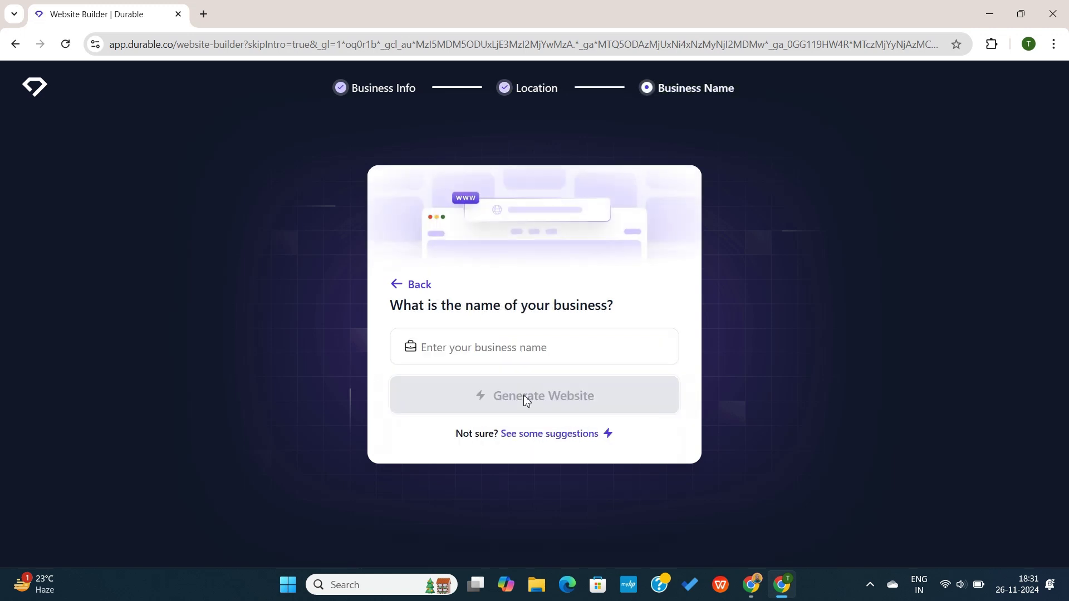
{"action": "type", "text": "Toolysto"}
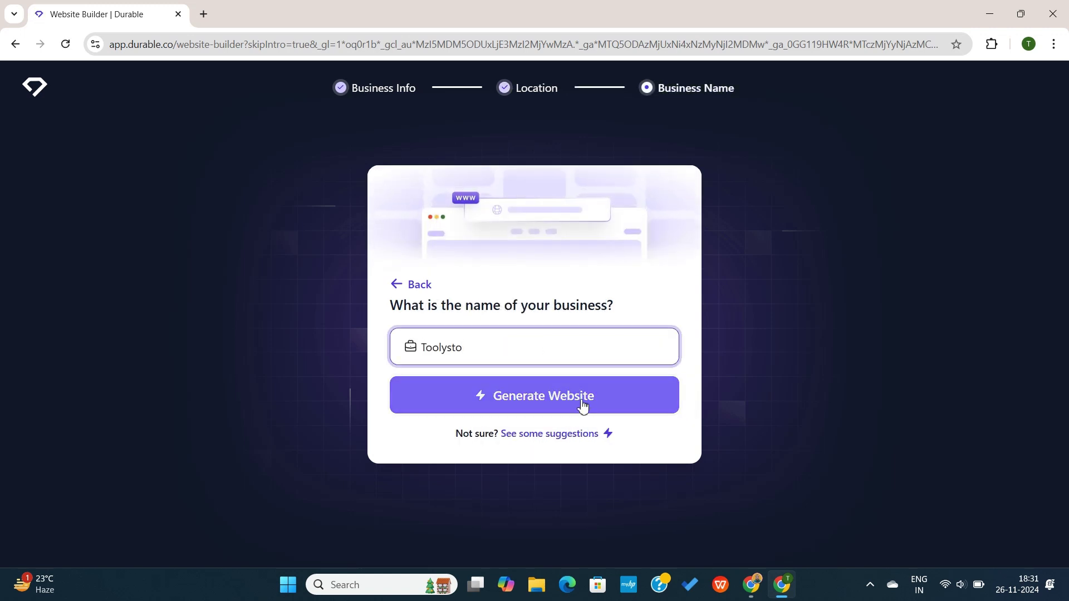
{"action": "left_click", "coordinate": [582, 405]}
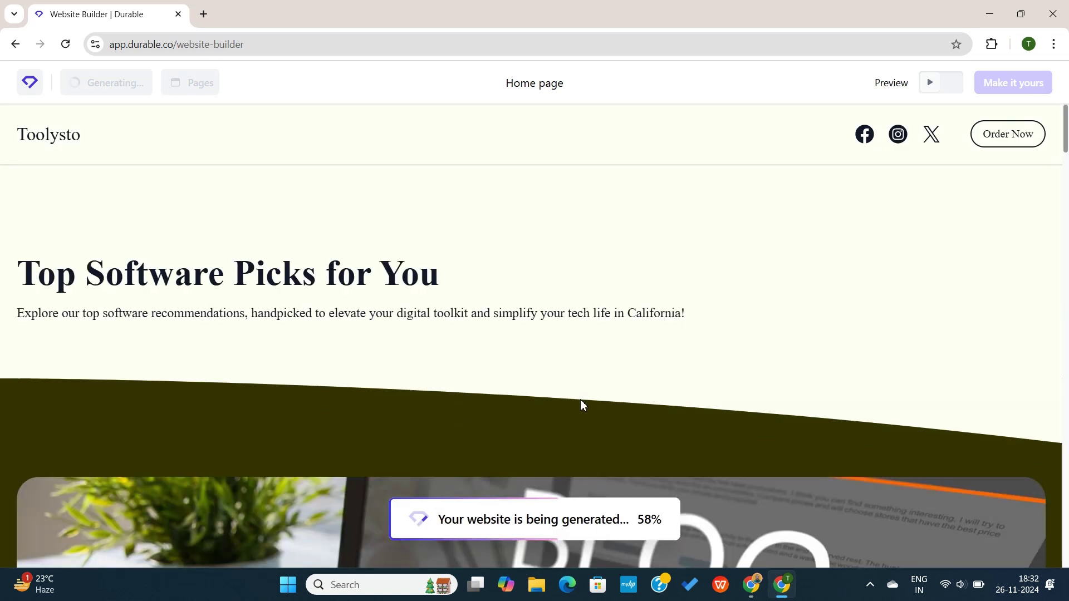
Step: Scroll through the generated Toolysto site and open then close the hero headline editor
{"action": "scroll", "coordinate": [469, 328], "scroll_direction": "down", "scroll_amount": 10}
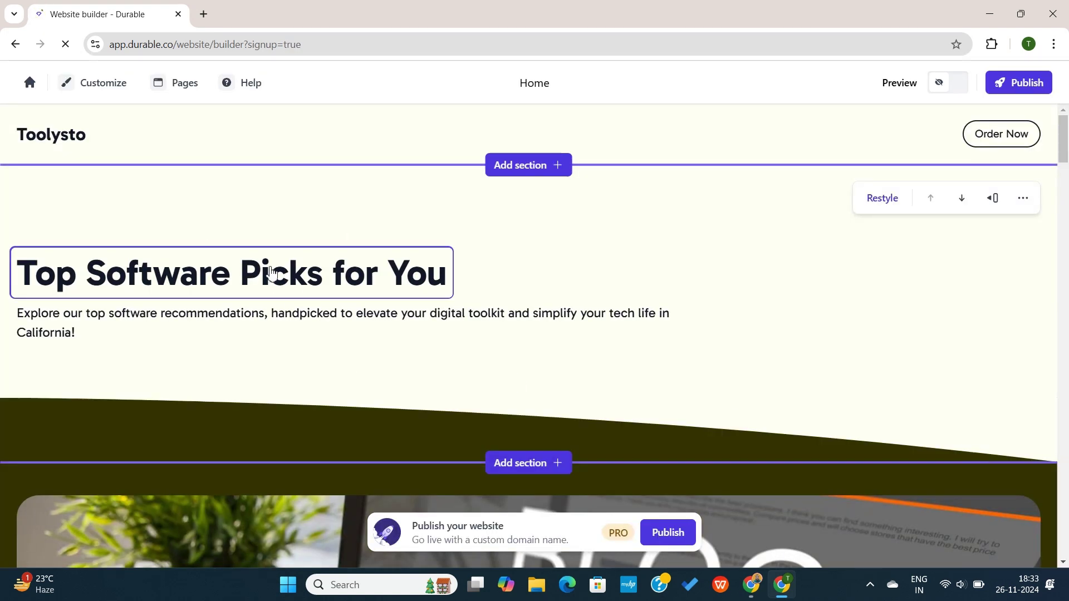
{"action": "scroll", "coordinate": [425, 346], "scroll_direction": "down", "scroll_amount": 15}
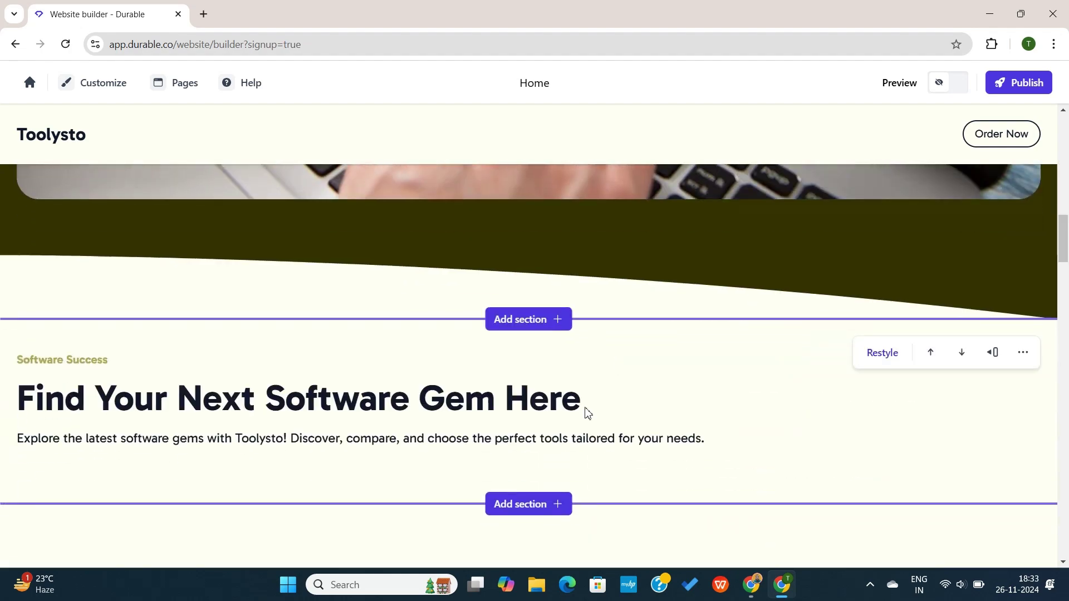
{"action": "scroll", "coordinate": [586, 413], "scroll_direction": "down", "scroll_amount": 12}
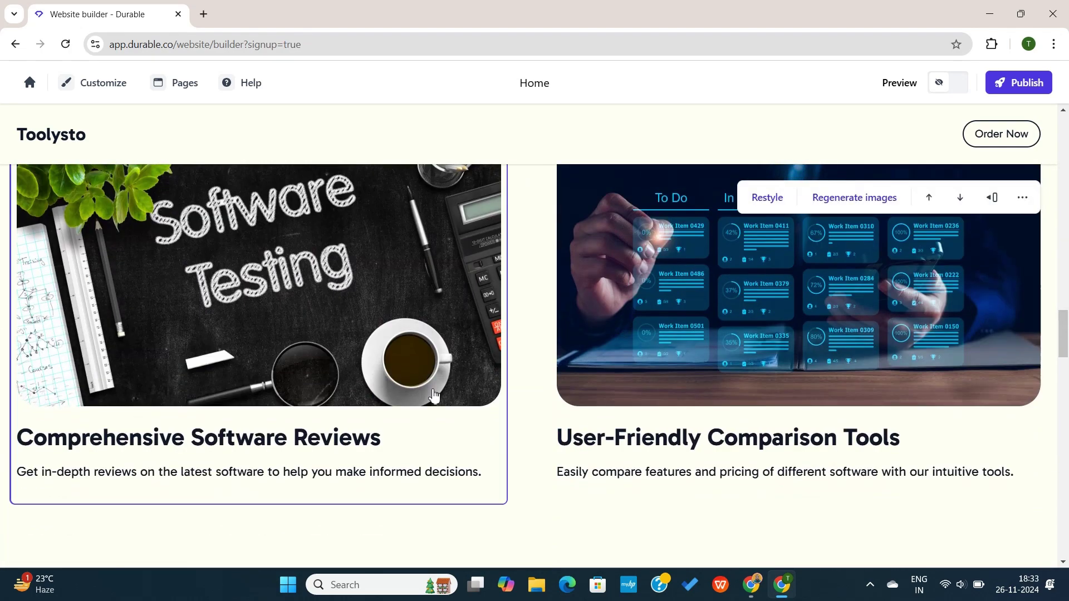
{"action": "scroll", "coordinate": [433, 395], "scroll_direction": "down", "scroll_amount": 15}
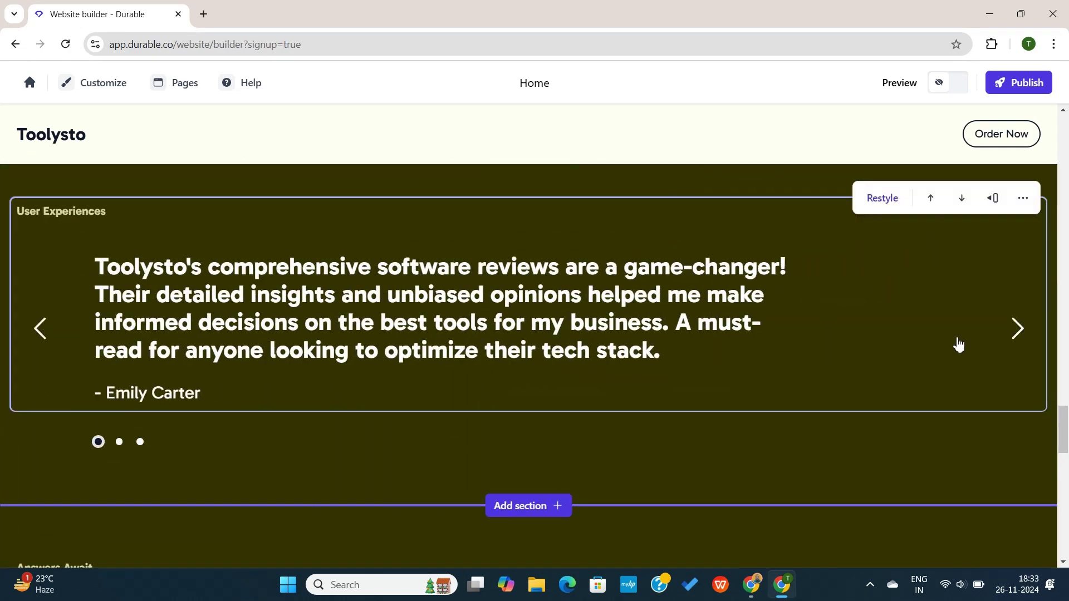
{"action": "scroll", "coordinate": [639, 460], "scroll_direction": "down", "scroll_amount": 20}
{"action": "scroll", "coordinate": [760, 356], "scroll_direction": "up", "scroll_amount": 10}
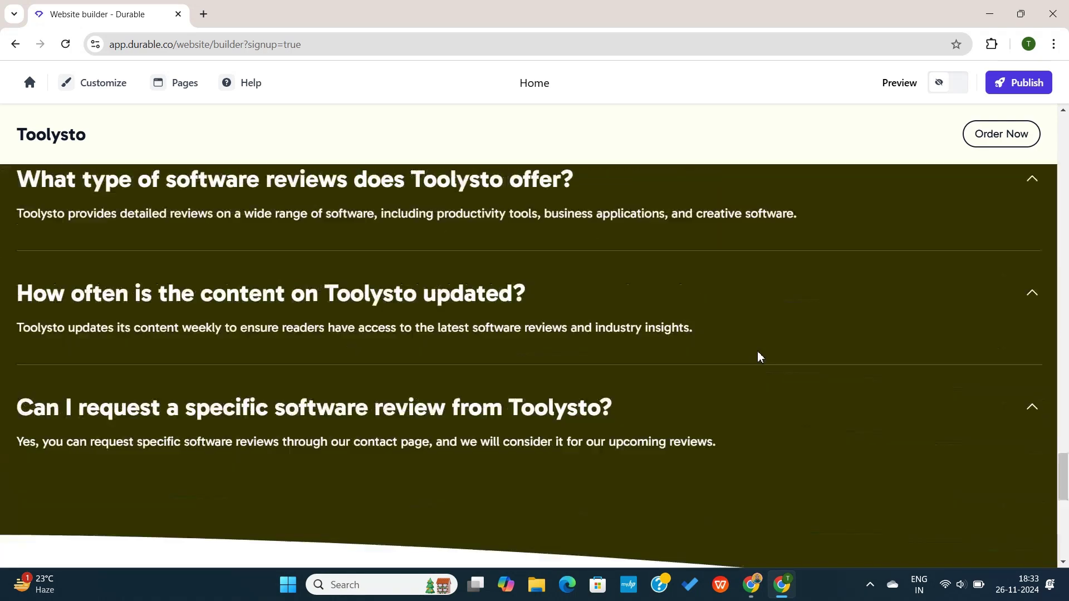
{"action": "scroll", "coordinate": [760, 356], "scroll_direction": "up", "scroll_amount": 20}
{"action": "left_click", "coordinate": [474, 283]}
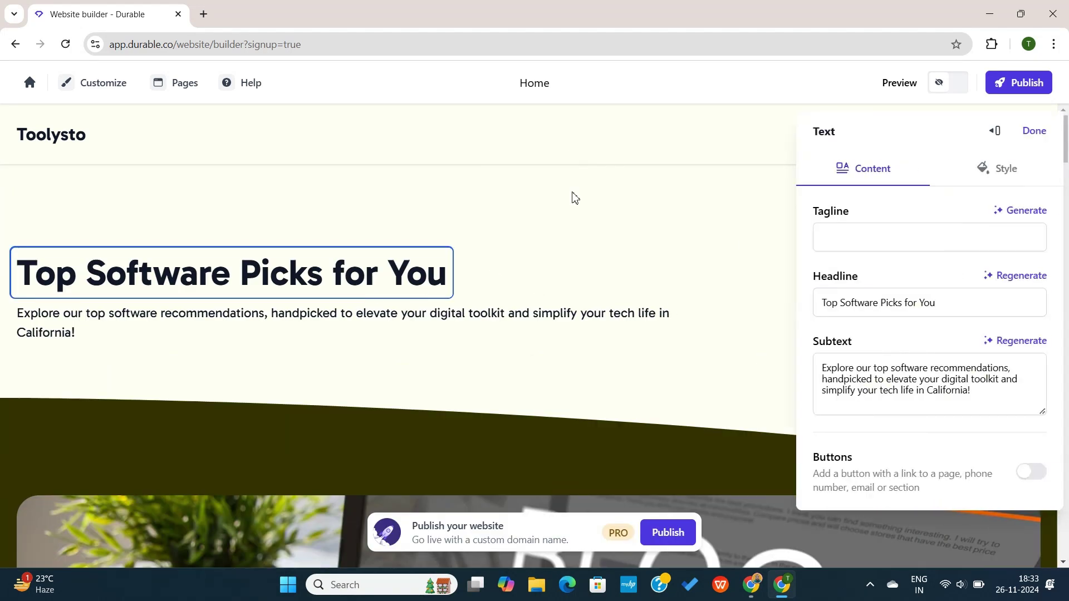
{"action": "left_click", "coordinate": [1040, 131]}
Step: Restyle the hero section repeatedly until an olive, centred layout appears
{"action": "left_click", "coordinate": [880, 203]}
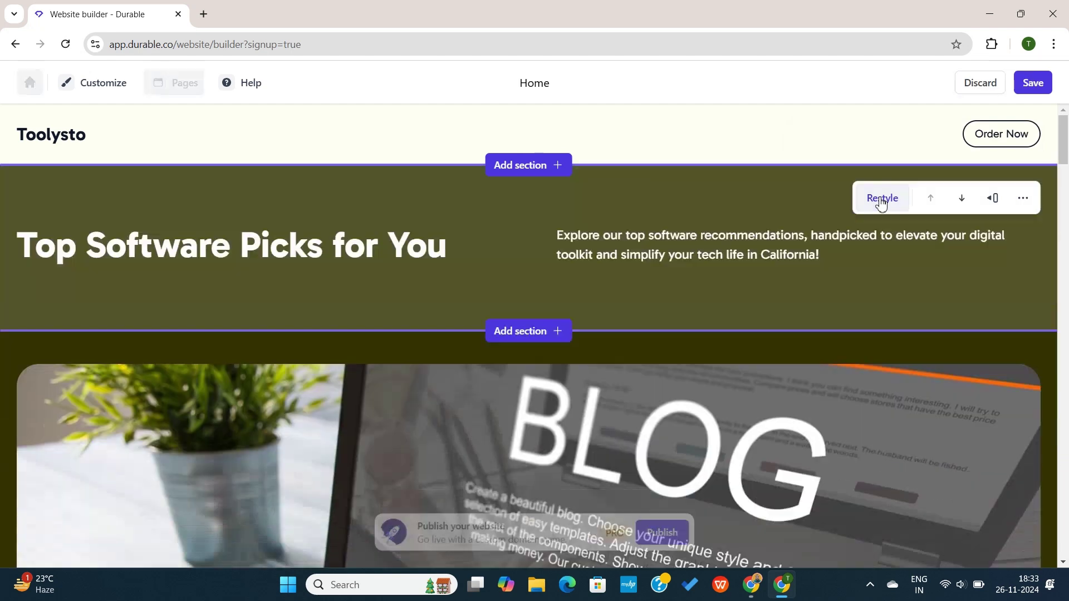
{"action": "left_click", "coordinate": [884, 201]}
{"action": "left_click", "coordinate": [884, 201]}
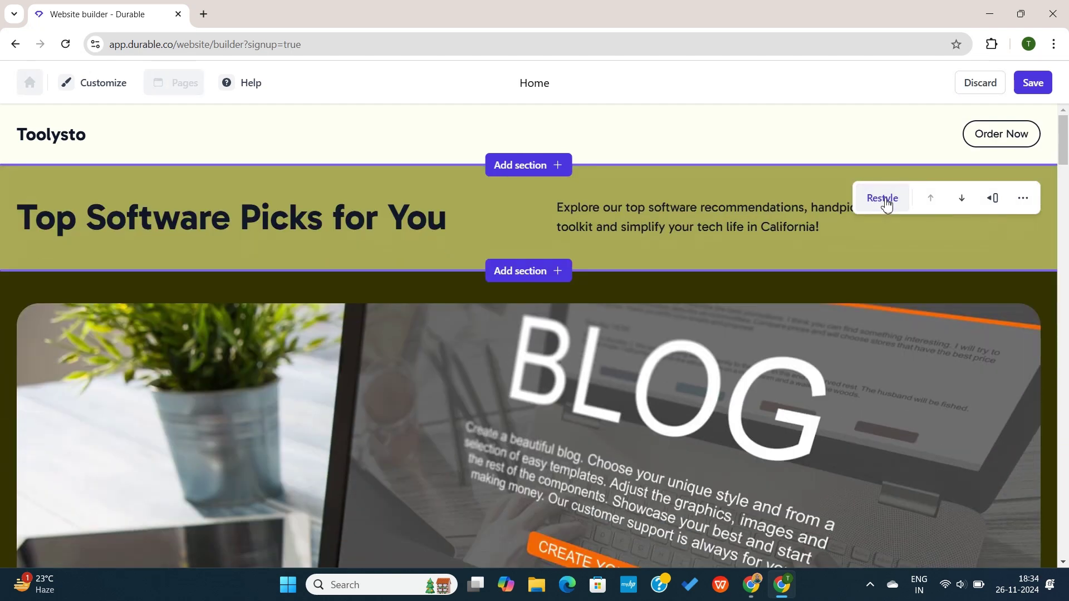
{"action": "left_click", "coordinate": [884, 201]}
{"action": "left_click", "coordinate": [885, 203]}
{"action": "left_click", "coordinate": [885, 201]}
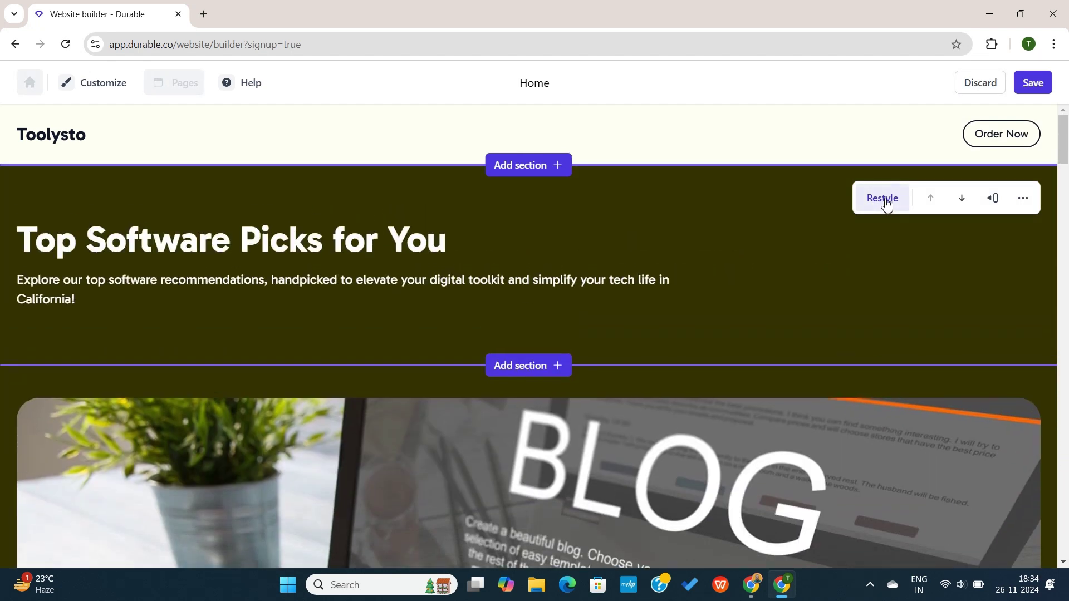
{"action": "left_click", "coordinate": [885, 202]}
{"action": "left_click", "coordinate": [885, 201]}
{"action": "left_click", "coordinate": [885, 202]}
{"action": "left_click", "coordinate": [885, 202]}
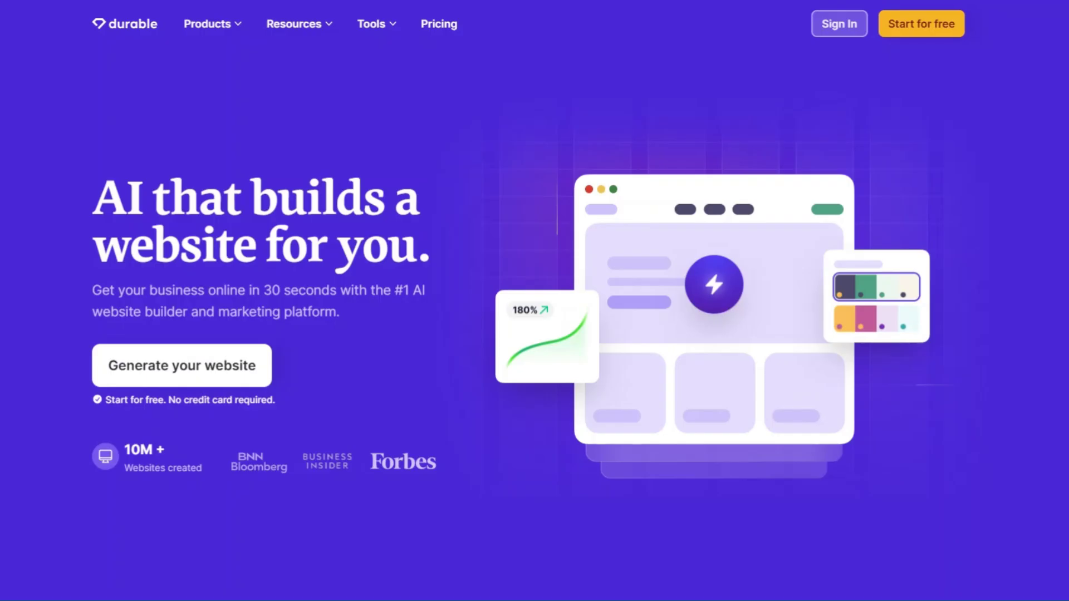
Step: Visit Durable's Invoicing product page from the Products menu and skim it
{"action": "mouse_move", "coordinate": [233, 33]}
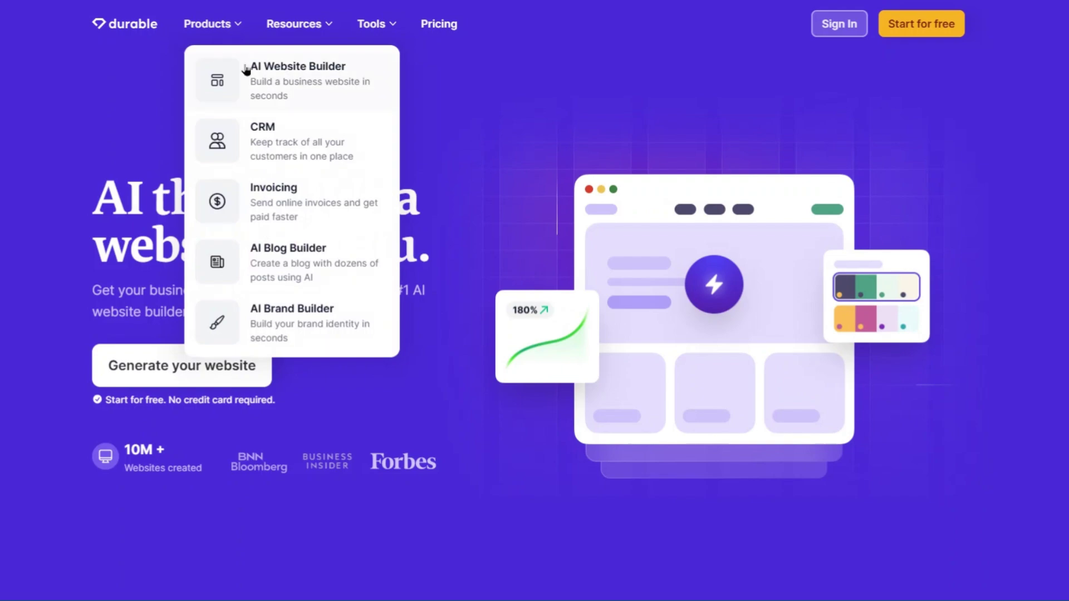
{"action": "left_click", "coordinate": [316, 208]}
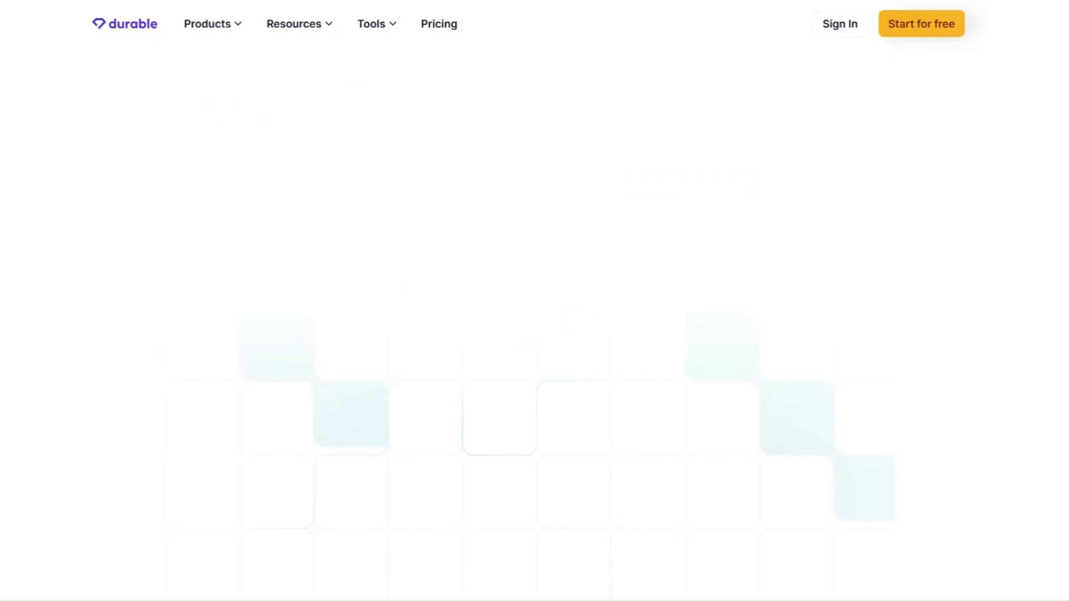
{"action": "left_click_drag", "start_coordinate": [306, 119], "coordinate": [830, 196]}
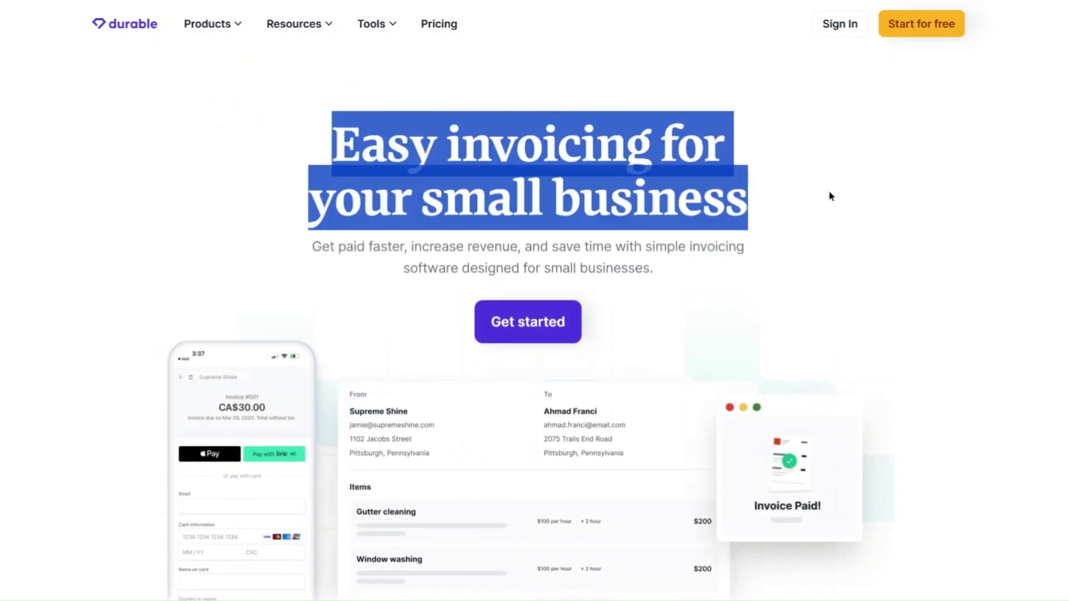
{"action": "left_click", "coordinate": [685, 277]}
{"action": "scroll", "coordinate": [684, 276], "scroll_direction": "down", "scroll_amount": 10}
{"action": "scroll", "coordinate": [684, 276], "scroll_direction": "down", "scroll_amount": 6}
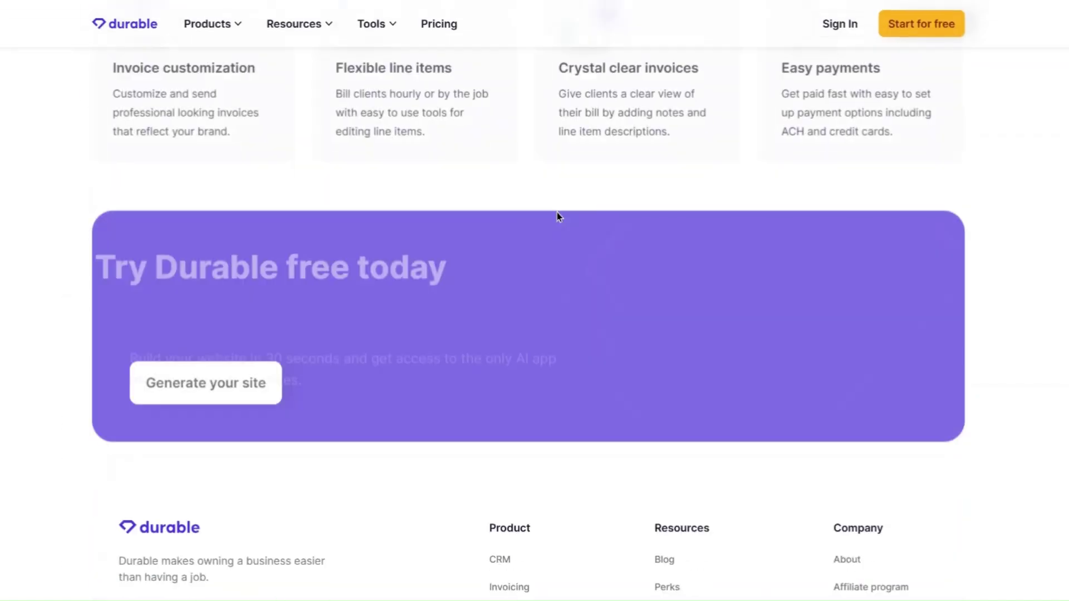
Step: Open the AI Website Builder product page and look over its headline and stats
{"action": "mouse_move", "coordinate": [230, 30]}
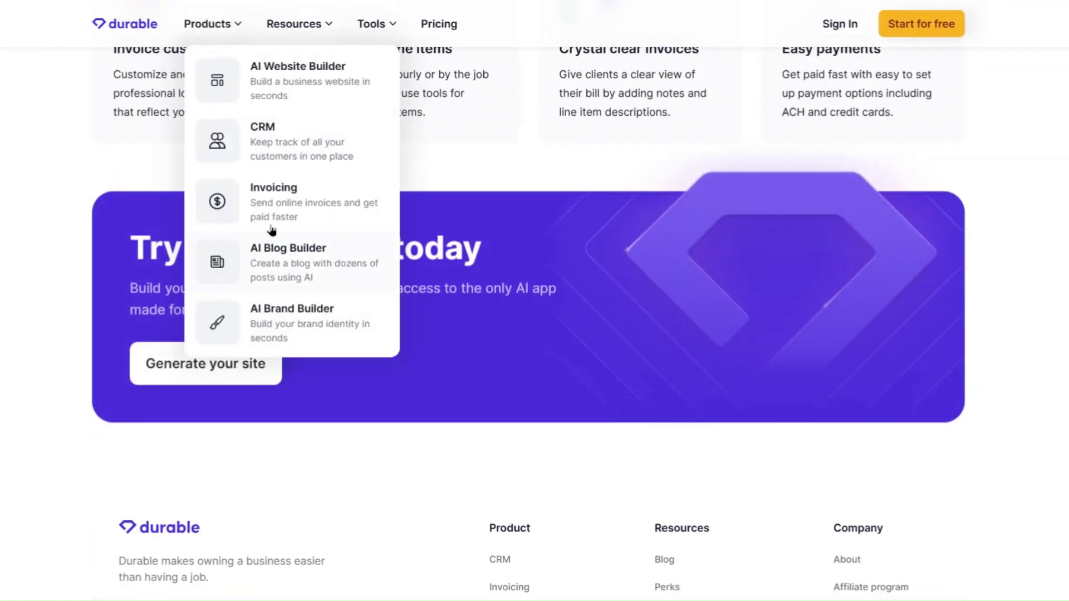
{"action": "left_click", "coordinate": [309, 90]}
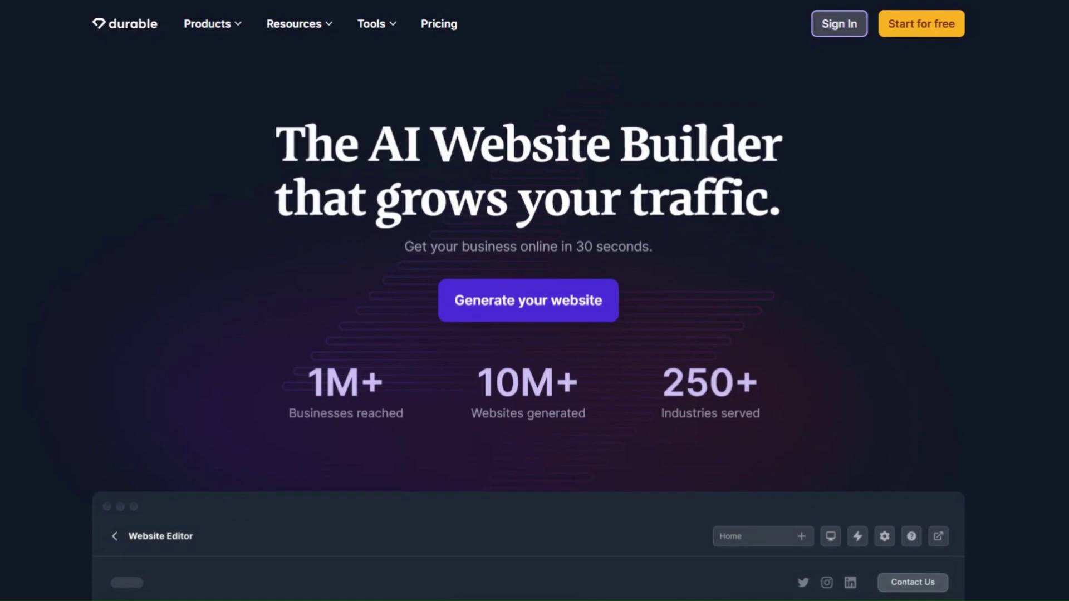
{"action": "left_click_drag", "start_coordinate": [250, 114], "coordinate": [819, 196]}
{"action": "scroll", "coordinate": [714, 334], "scroll_direction": "down", "scroll_amount": 12}
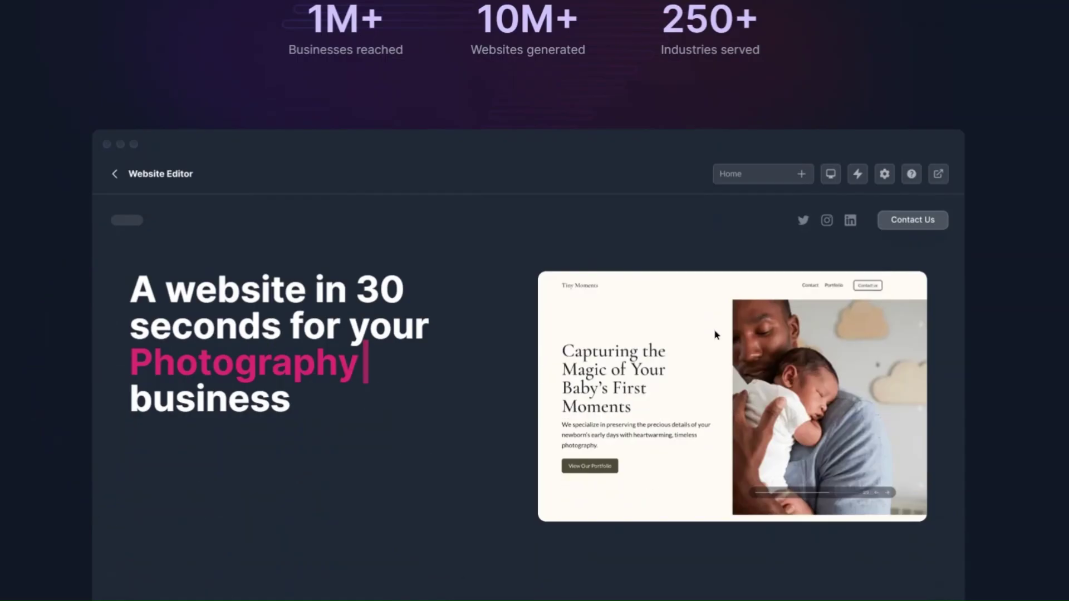
{"action": "scroll", "coordinate": [717, 335], "scroll_direction": "up", "scroll_amount": 8}
{"action": "scroll", "coordinate": [717, 335], "scroll_direction": "up", "scroll_amount": 8}
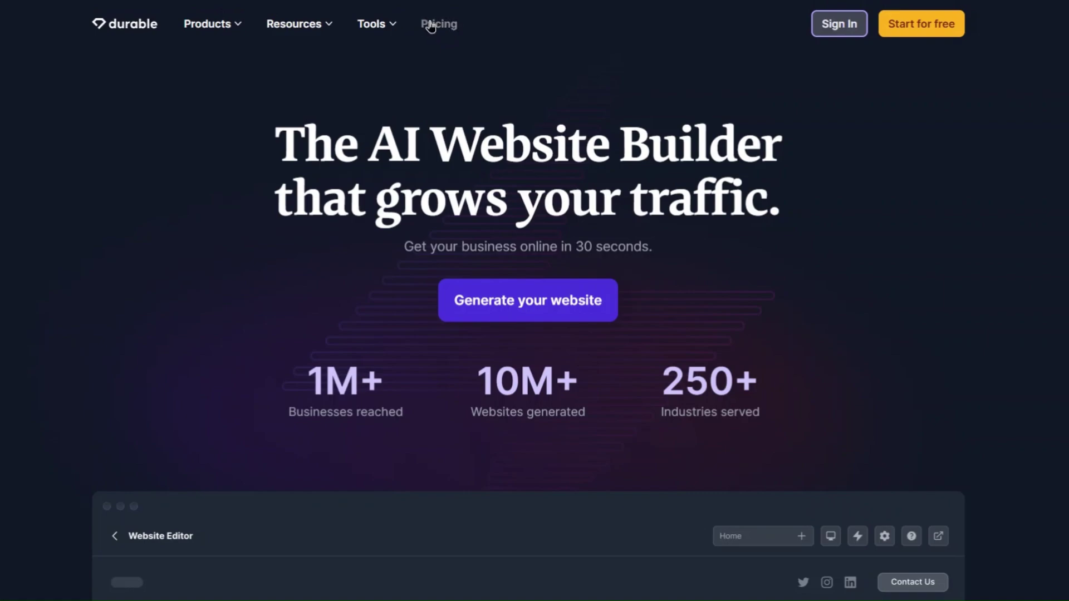
Step: Compare Durable's plan prices on the Pricing page under Monthly billing, then Yearly billing
{"action": "left_click", "coordinate": [430, 25]}
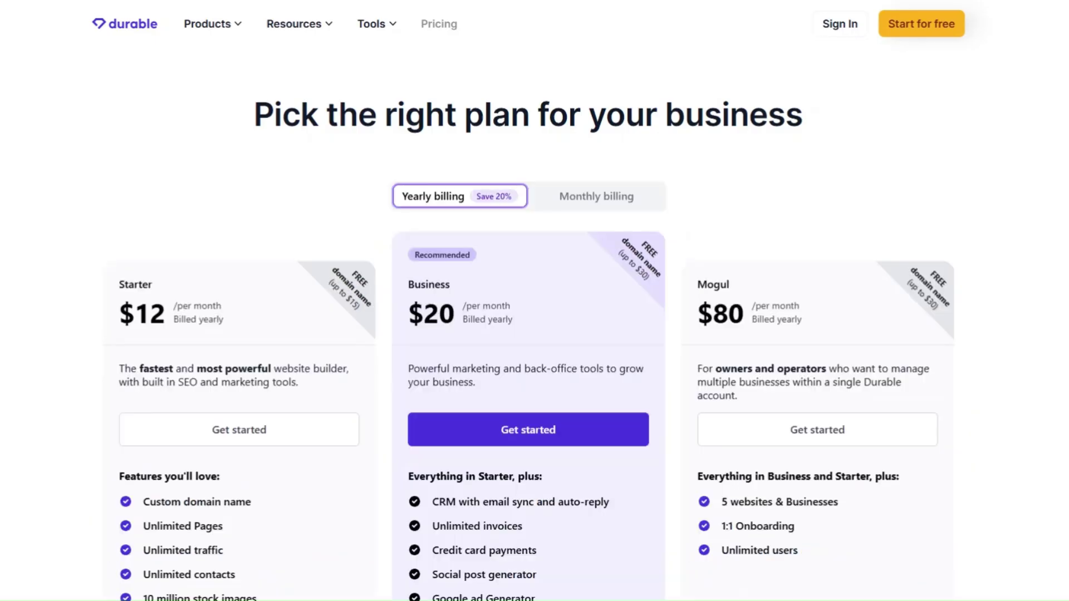
{"action": "left_click", "coordinate": [588, 209]}
{"action": "scroll", "coordinate": [471, 303], "scroll_direction": "down", "scroll_amount": 2}
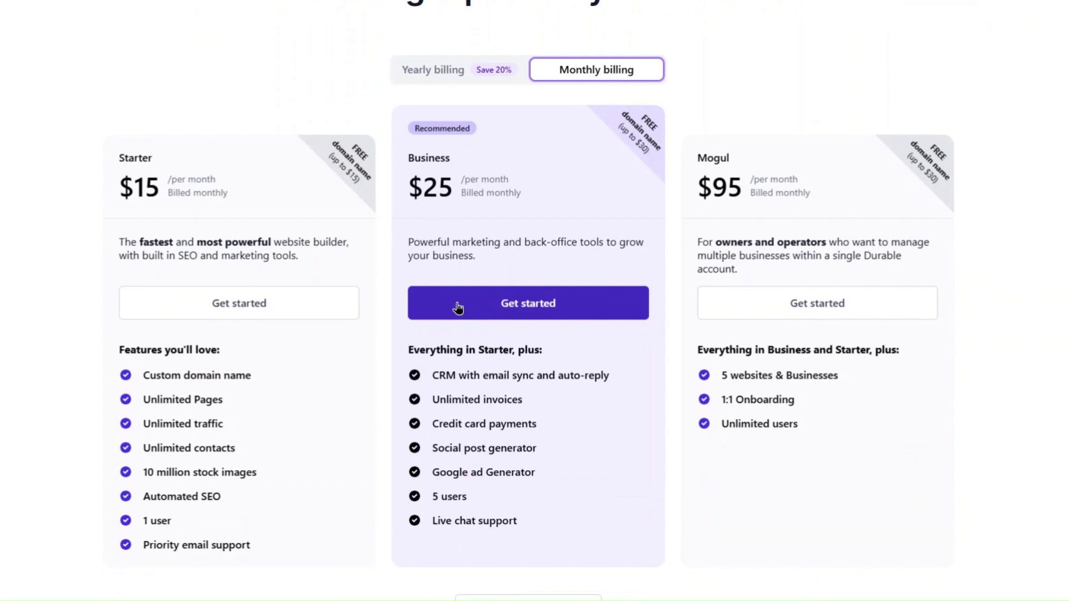
{"action": "scroll", "coordinate": [328, 345], "scroll_direction": "down", "scroll_amount": 3}
{"action": "scroll", "coordinate": [615, 329], "scroll_direction": "up", "scroll_amount": 5}
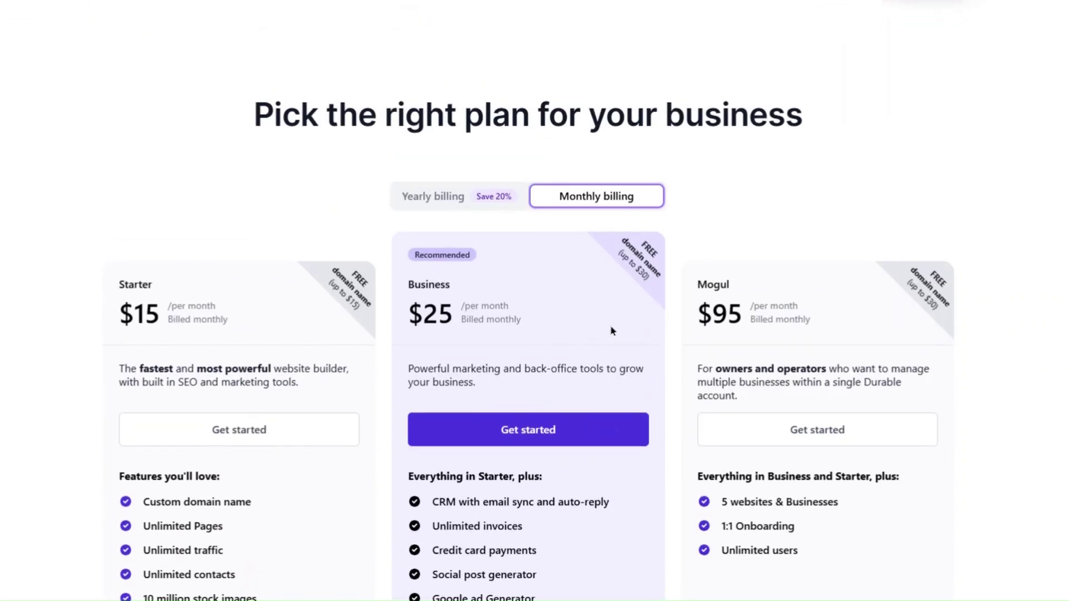
{"action": "left_click", "coordinate": [440, 205]}
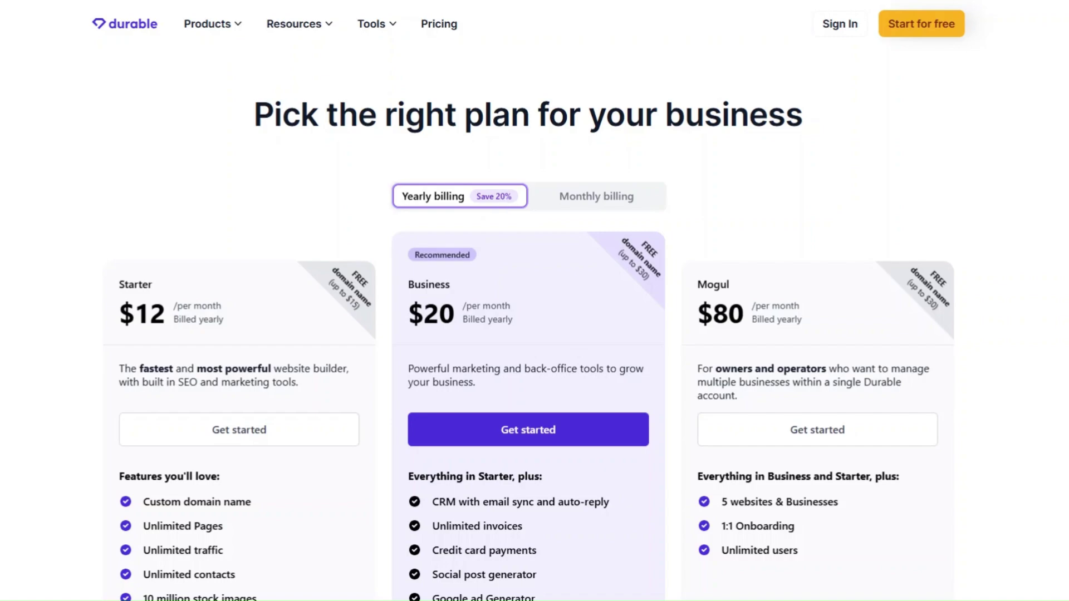
{"action": "scroll", "coordinate": [534, 301], "scroll_direction": "down", "scroll_amount": 20}
{"action": "scroll", "coordinate": [534, 300], "scroll_direction": "up", "scroll_amount": 18}
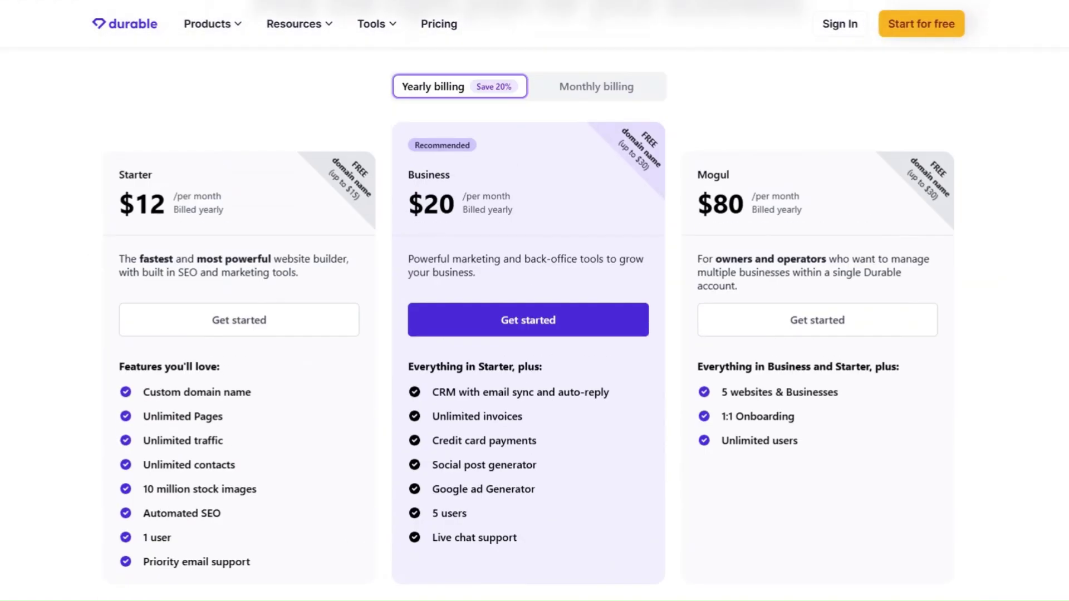
{"action": "scroll", "coordinate": [534, 301], "scroll_direction": "up", "scroll_amount": 2}
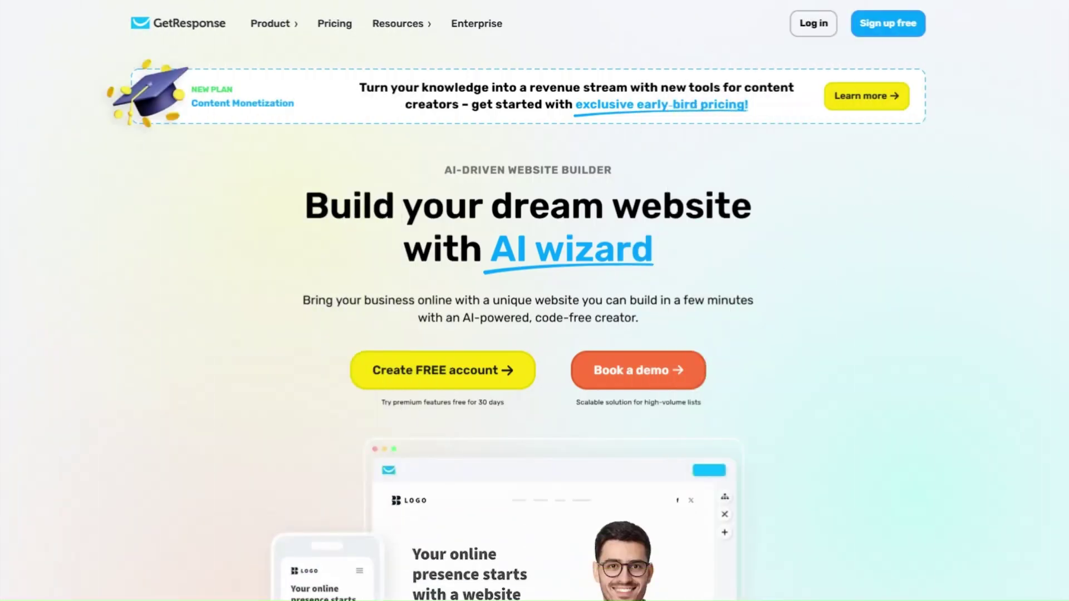
Step: Scroll to the section listing AI Wizard, Drag-and-Drop Creator and Free Website Templates
{"action": "scroll", "coordinate": [534, 334], "scroll_direction": "down", "scroll_amount": 5}
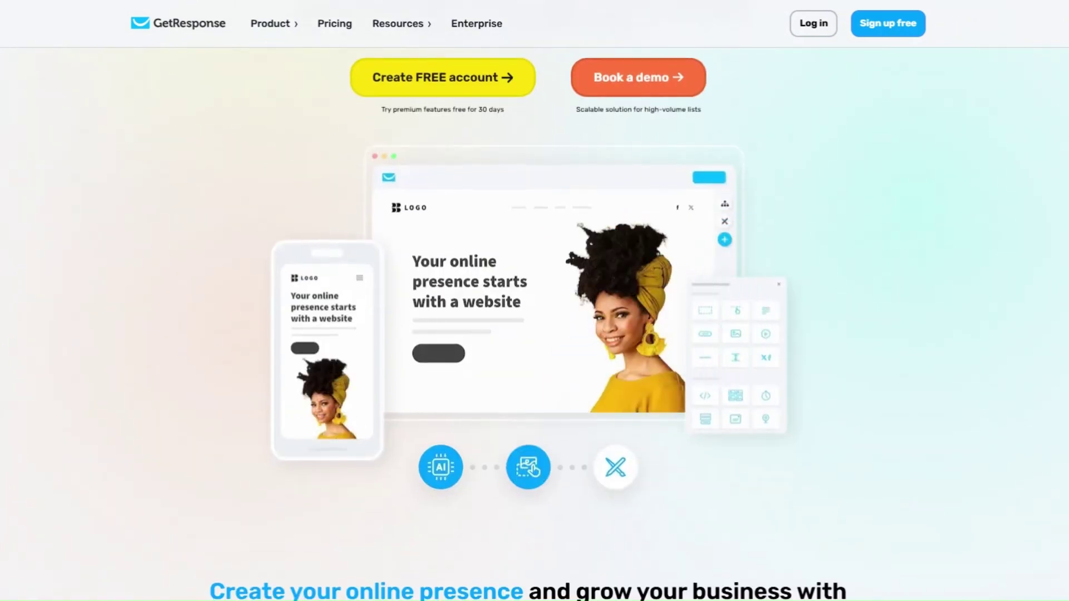
{"action": "scroll", "coordinate": [534, 335], "scroll_direction": "down", "scroll_amount": 3}
{"action": "scroll", "coordinate": [535, 334], "scroll_direction": "down", "scroll_amount": 15}
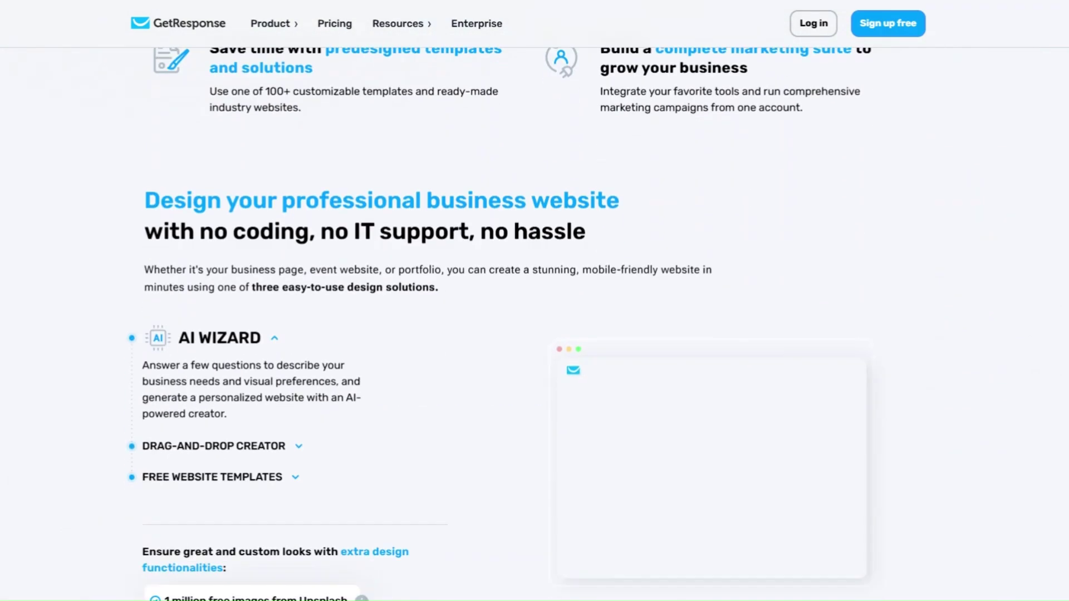
{"action": "scroll", "coordinate": [535, 334], "scroll_direction": "up", "scroll_amount": 2}
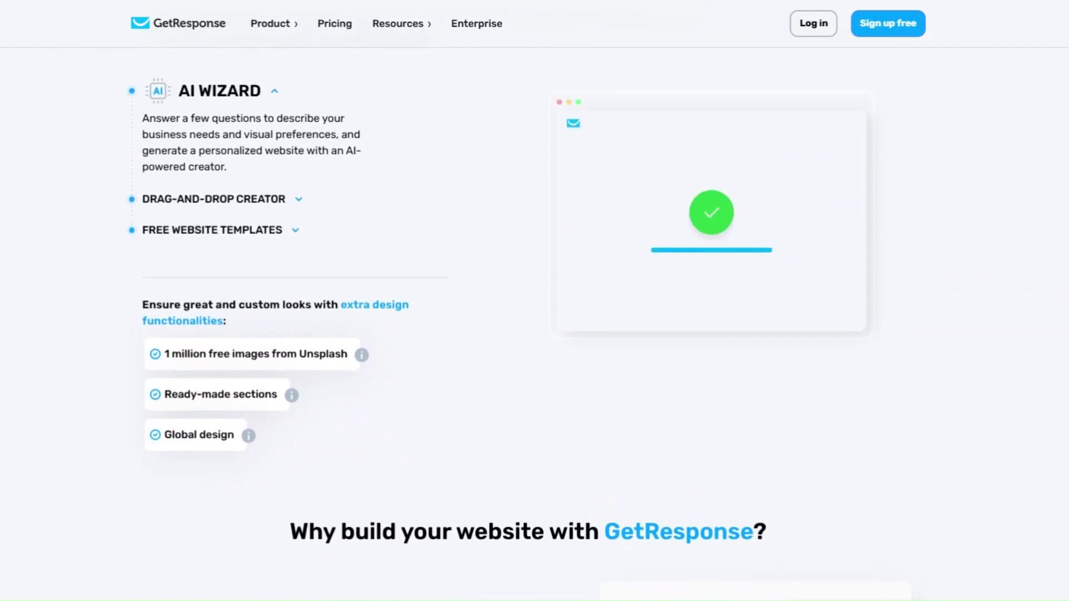
Step: Close the partners tab and start a new website from Tools > Website builder
{"action": "left_click", "coordinate": [178, 31]}
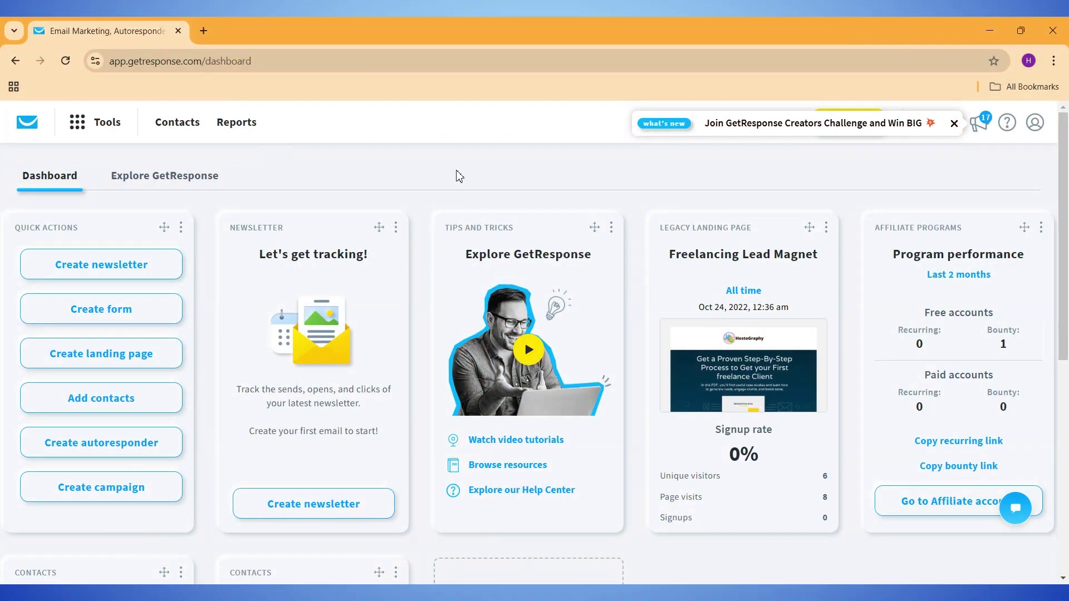
{"action": "left_click", "coordinate": [100, 127]}
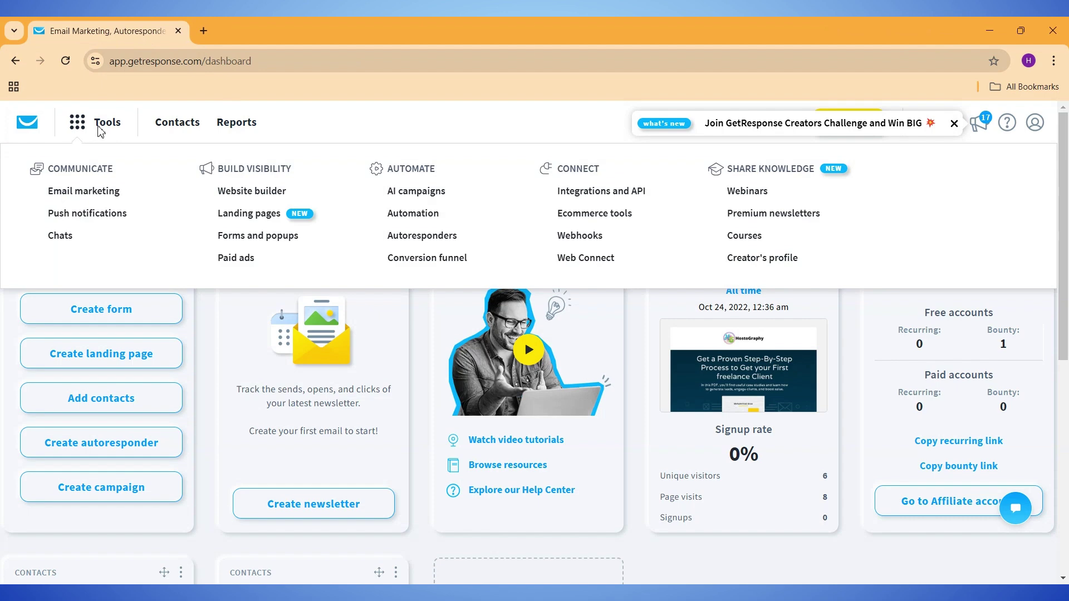
{"action": "left_click", "coordinate": [252, 191]}
{"action": "scroll", "coordinate": [578, 285], "scroll_direction": "down", "scroll_amount": 2}
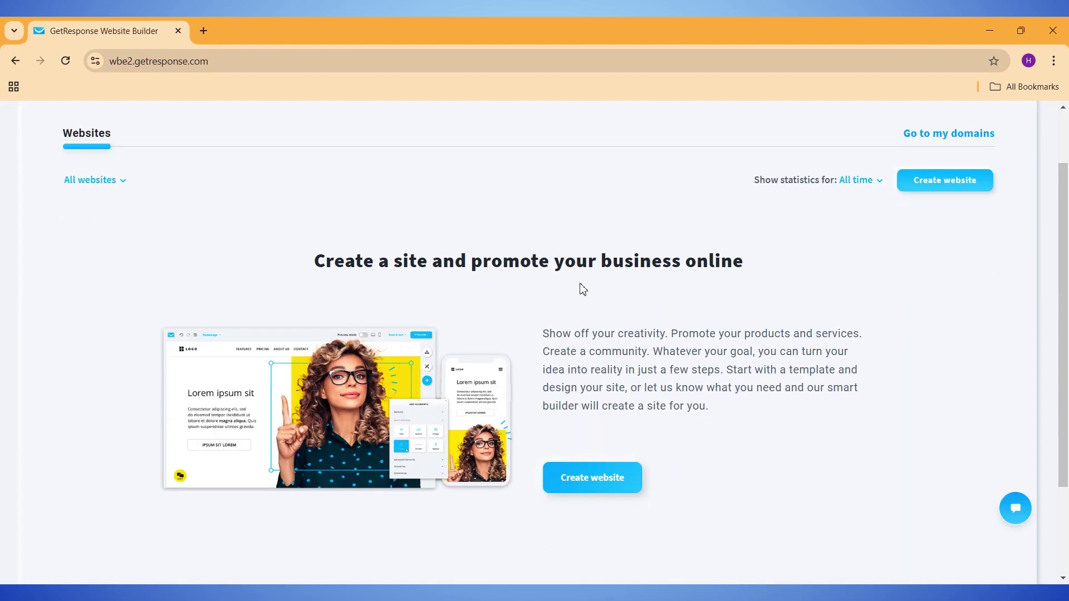
{"action": "left_click", "coordinate": [590, 487]}
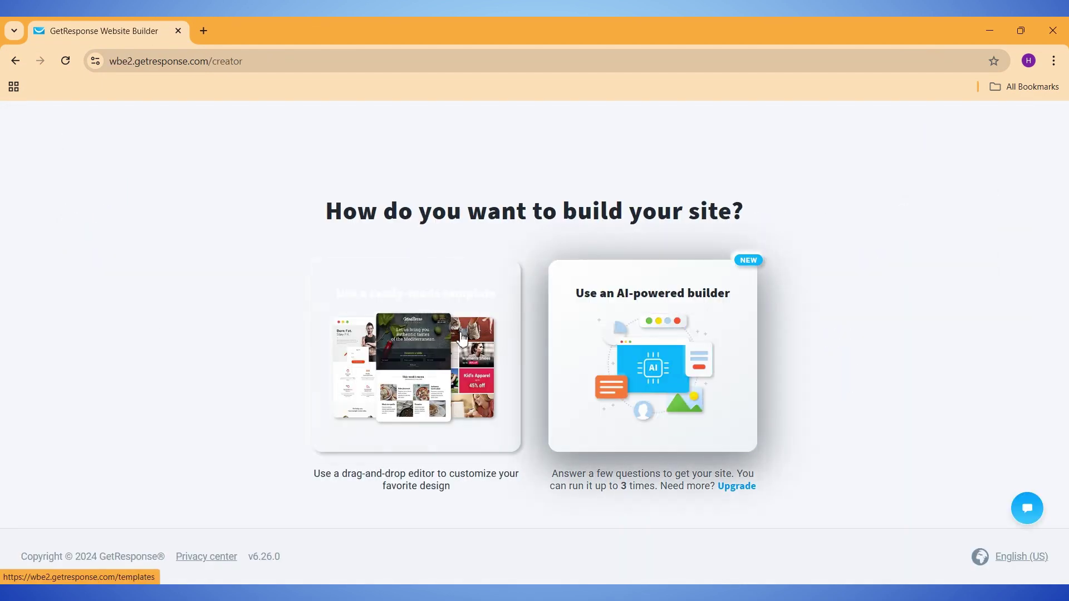
Step: Choose the ready-made template option and browse through the template list
{"action": "left_click", "coordinate": [486, 294]}
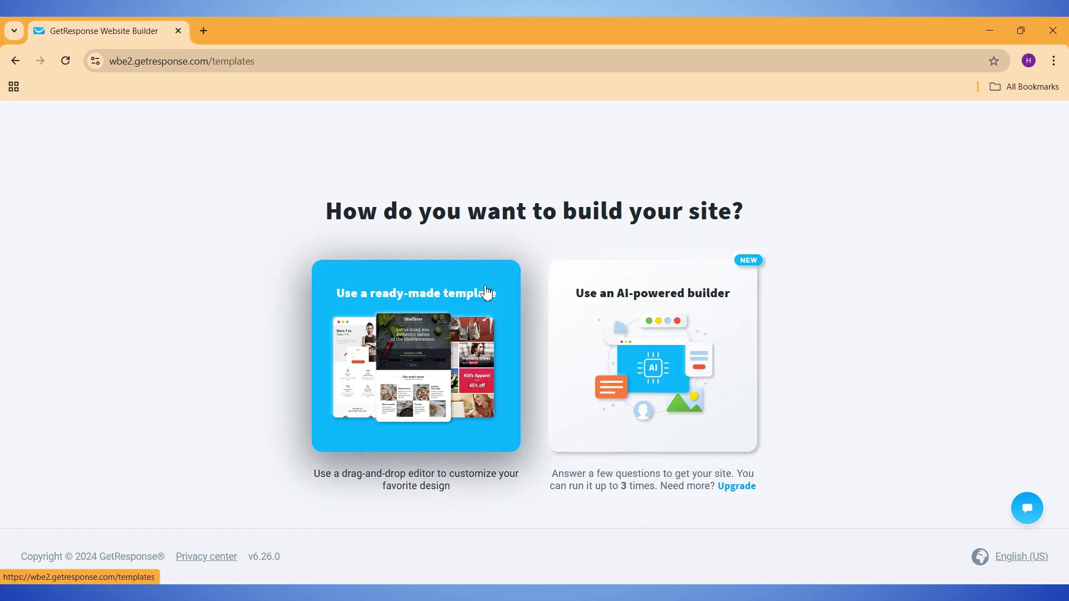
{"action": "scroll", "coordinate": [513, 354], "scroll_direction": "down", "scroll_amount": 15}
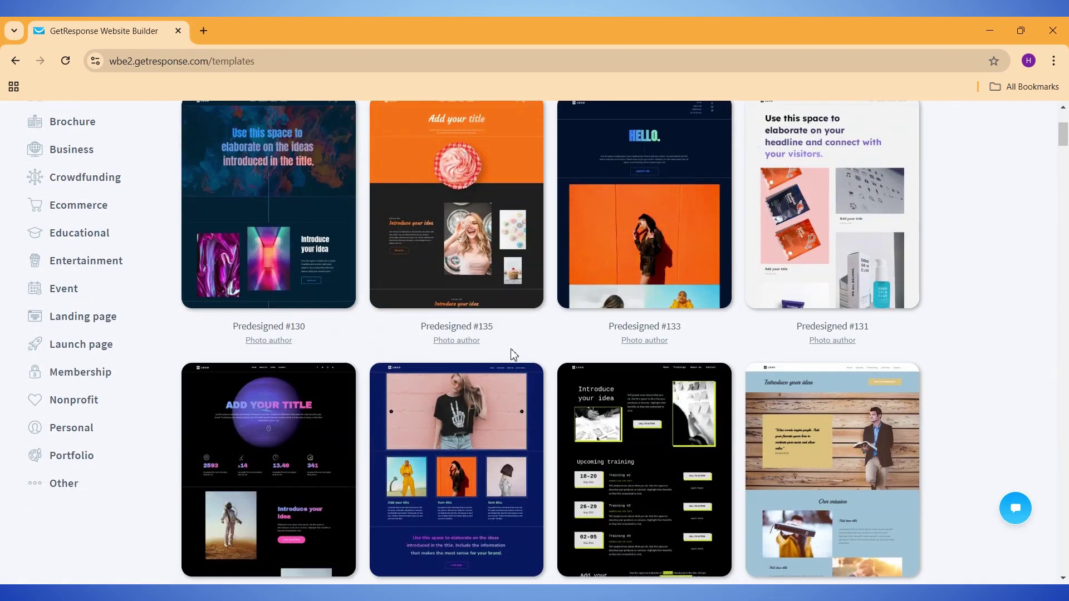
{"action": "scroll", "coordinate": [513, 355], "scroll_direction": "down", "scroll_amount": 20}
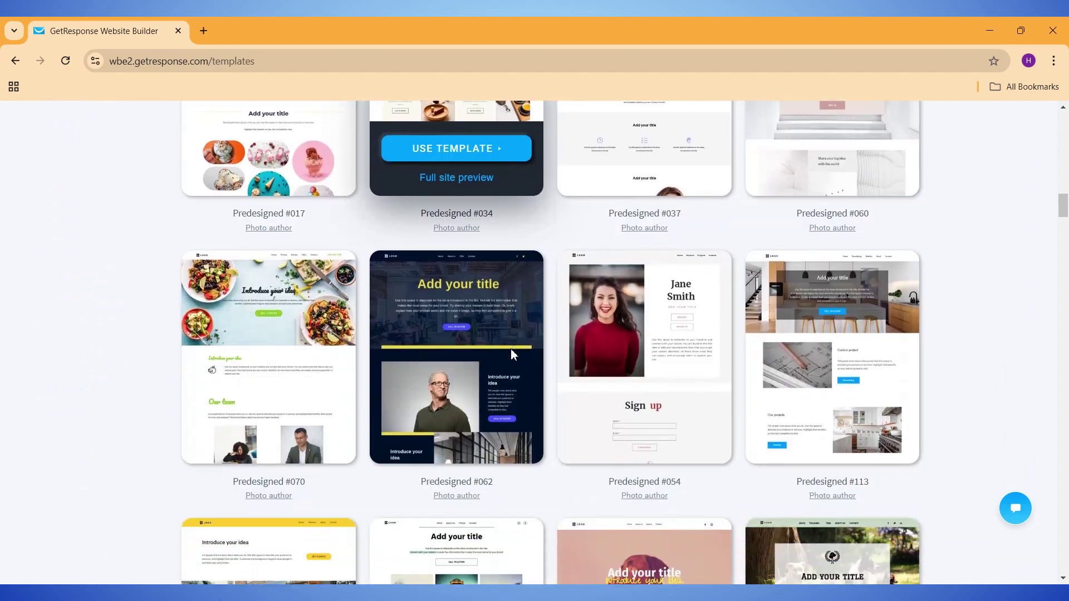
{"action": "scroll", "coordinate": [513, 354], "scroll_direction": "down", "scroll_amount": 20}
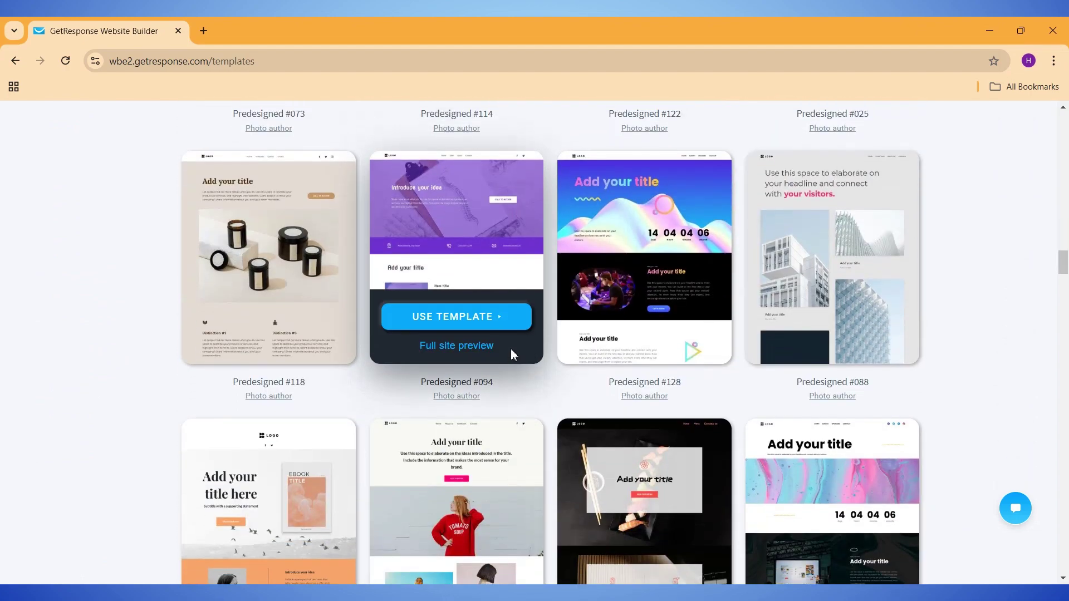
{"action": "scroll", "coordinate": [513, 354], "scroll_direction": "down", "scroll_amount": 15}
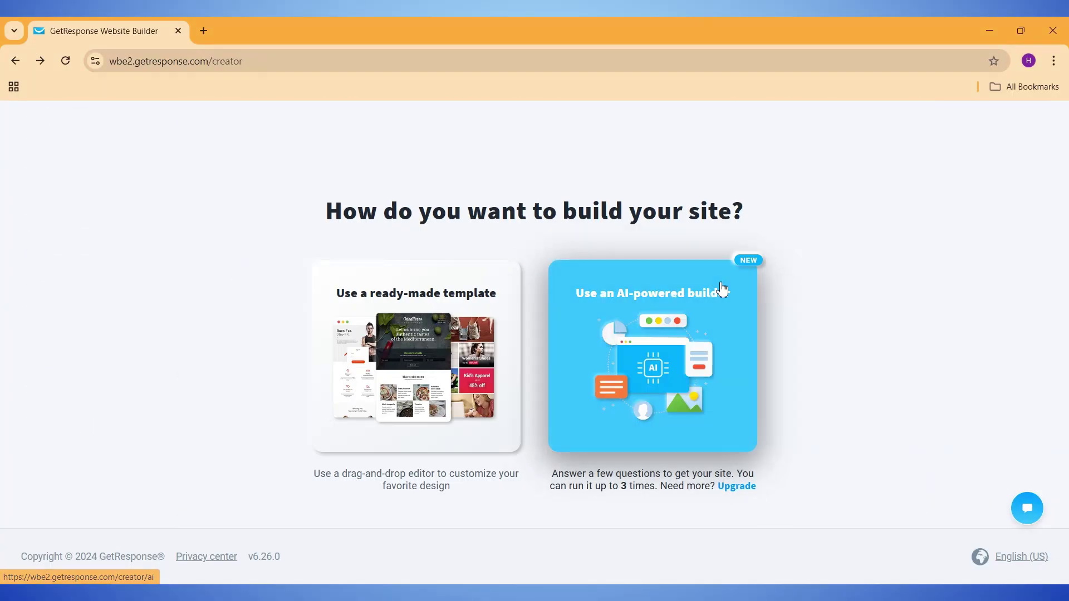
Step: Start the AI builder with business 'Content Creators Fastlane', site type Membership, and a pasted description
{"action": "left_click", "coordinate": [719, 282]}
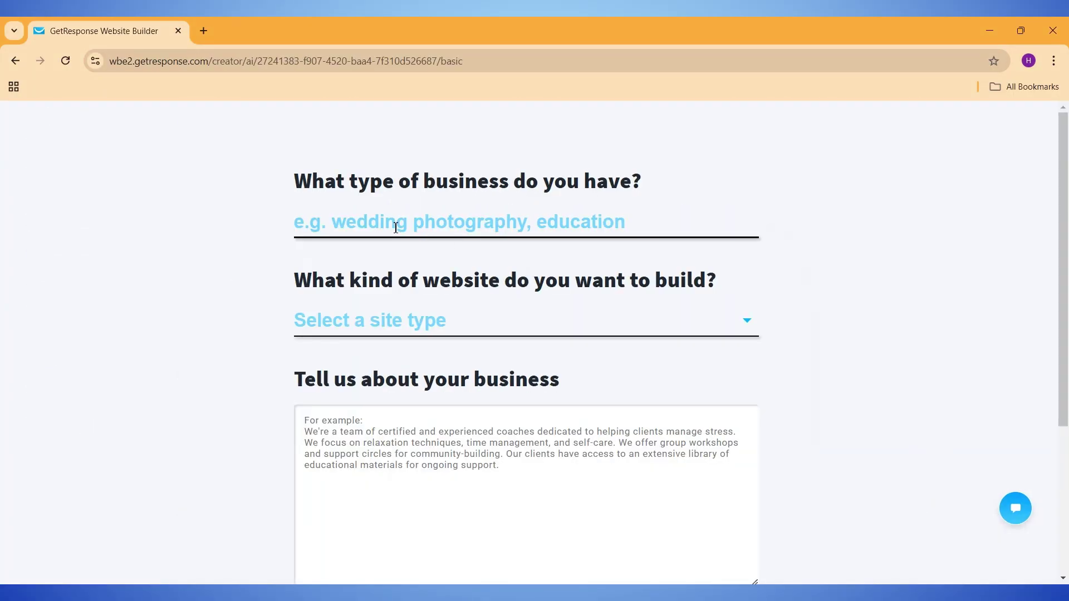
{"action": "left_click", "coordinate": [415, 322]}
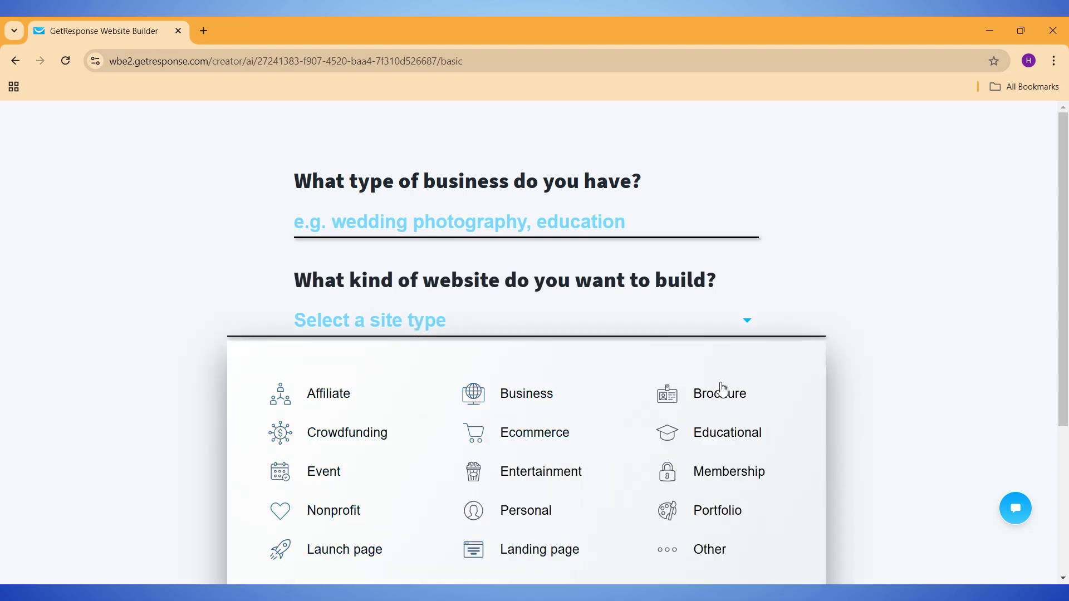
{"action": "left_click", "coordinate": [650, 493]}
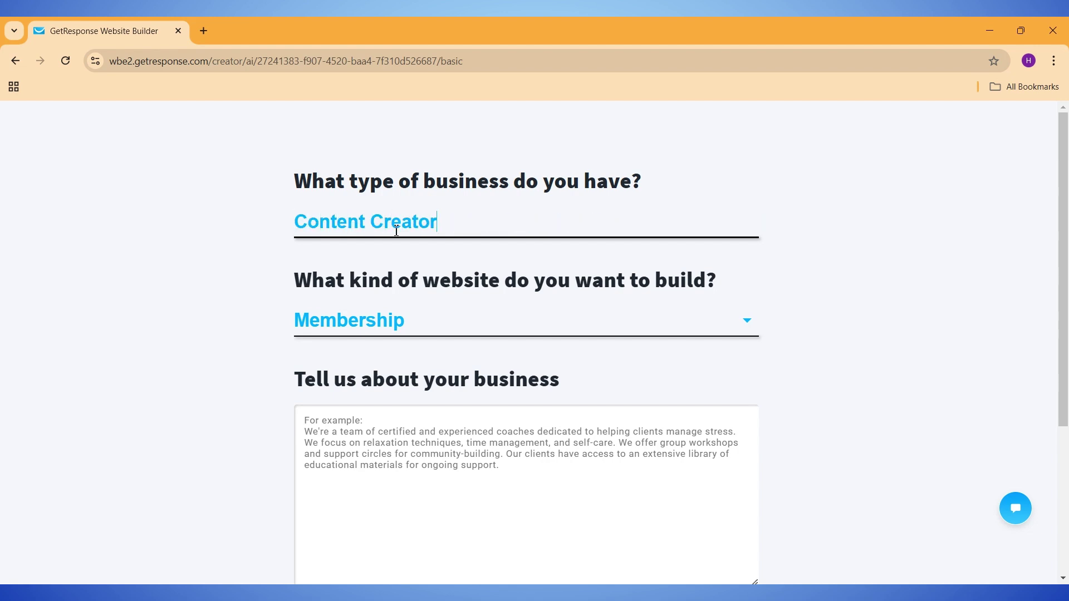
{"action": "type", "text": "s Fastlane"}
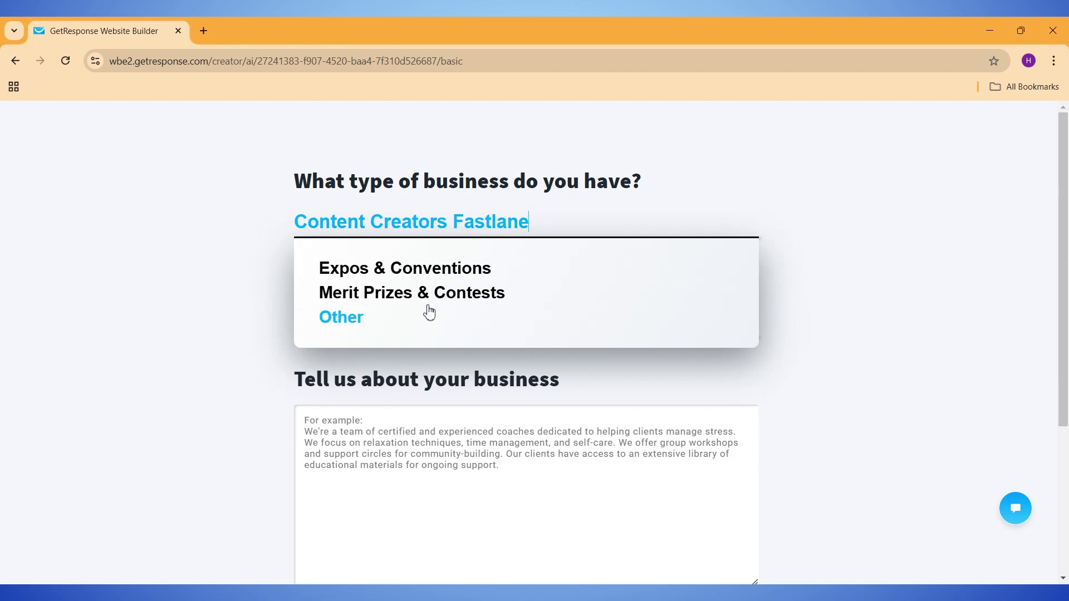
{"action": "left_click", "coordinate": [241, 285]}
{"action": "type", "text": "We are a community of content creators who are making money by helping others. This community is a great place to hangout with like minded people, and"}
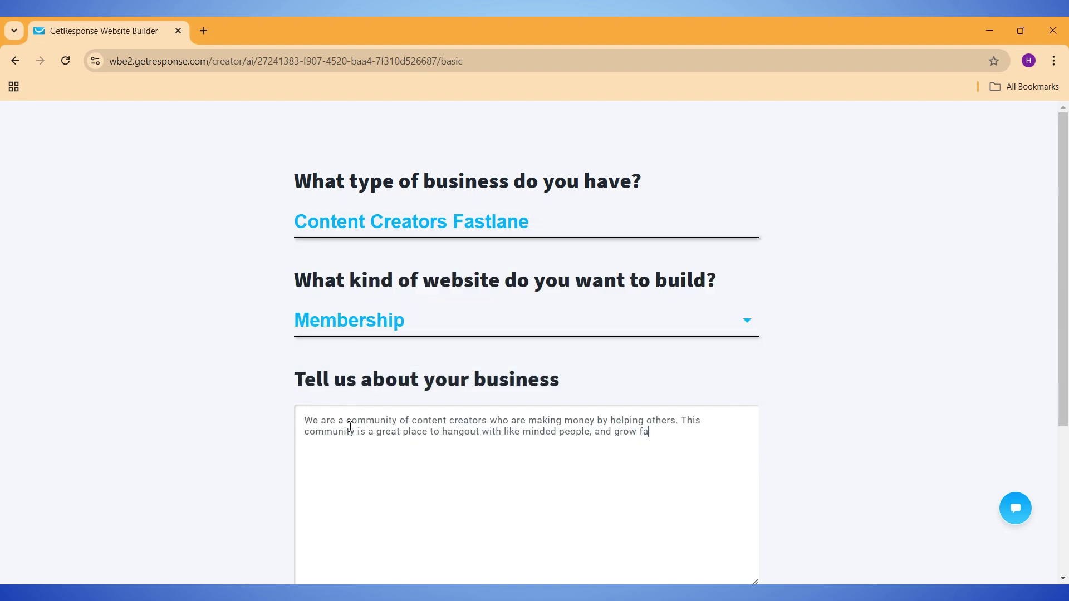
Step: Keep List and Signup Form selected and add the Gallery and Testimonial features
{"action": "scroll", "coordinate": [529, 472], "scroll_direction": "down", "scroll_amount": 3}
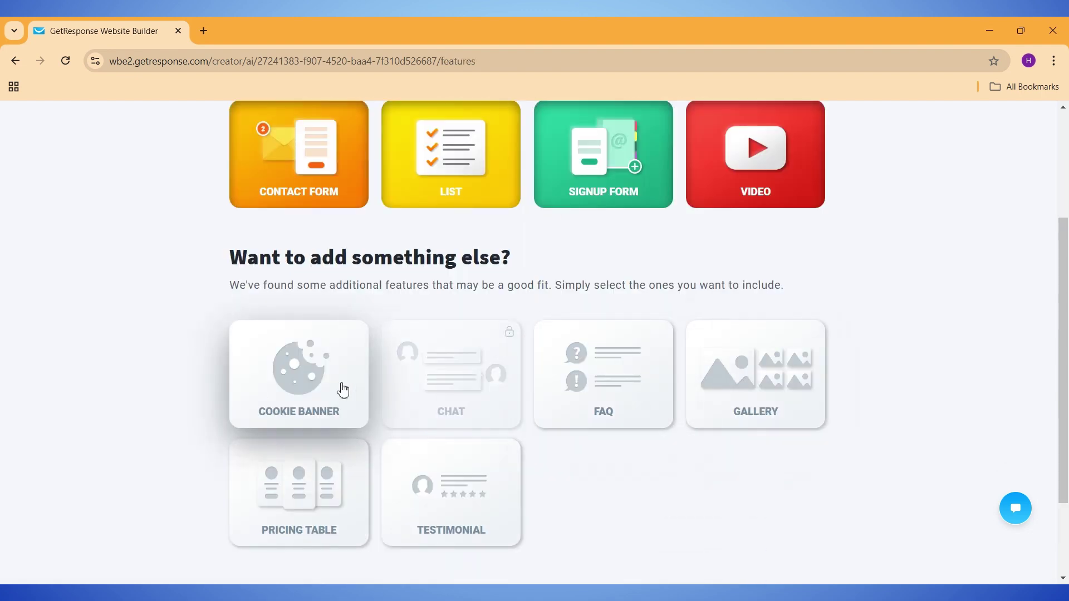
{"action": "scroll", "coordinate": [451, 324], "scroll_direction": "up", "scroll_amount": 3}
{"action": "left_click", "coordinate": [450, 351]}
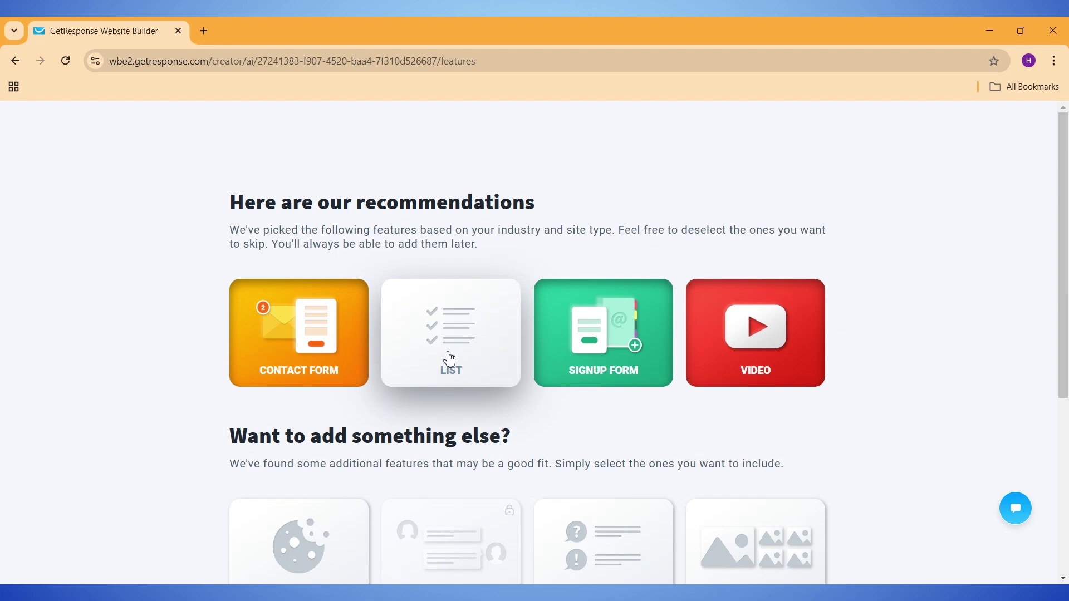
{"action": "left_click", "coordinate": [582, 351]}
{"action": "left_click", "coordinate": [582, 352]}
{"action": "left_click", "coordinate": [499, 377]}
{"action": "scroll", "coordinate": [490, 385], "scroll_direction": "down", "scroll_amount": 3}
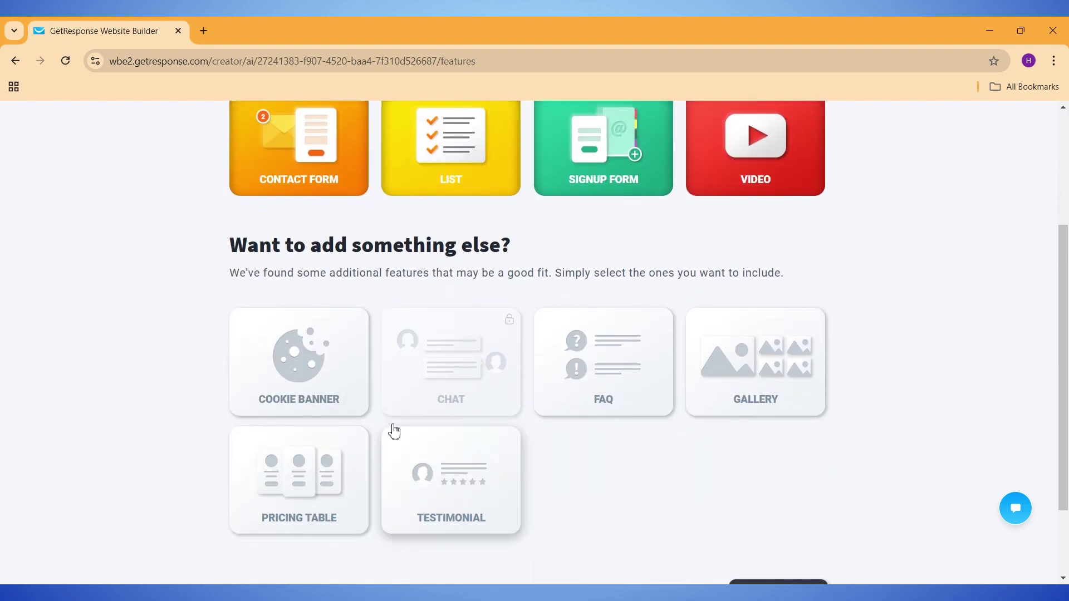
{"action": "left_click", "coordinate": [749, 379]}
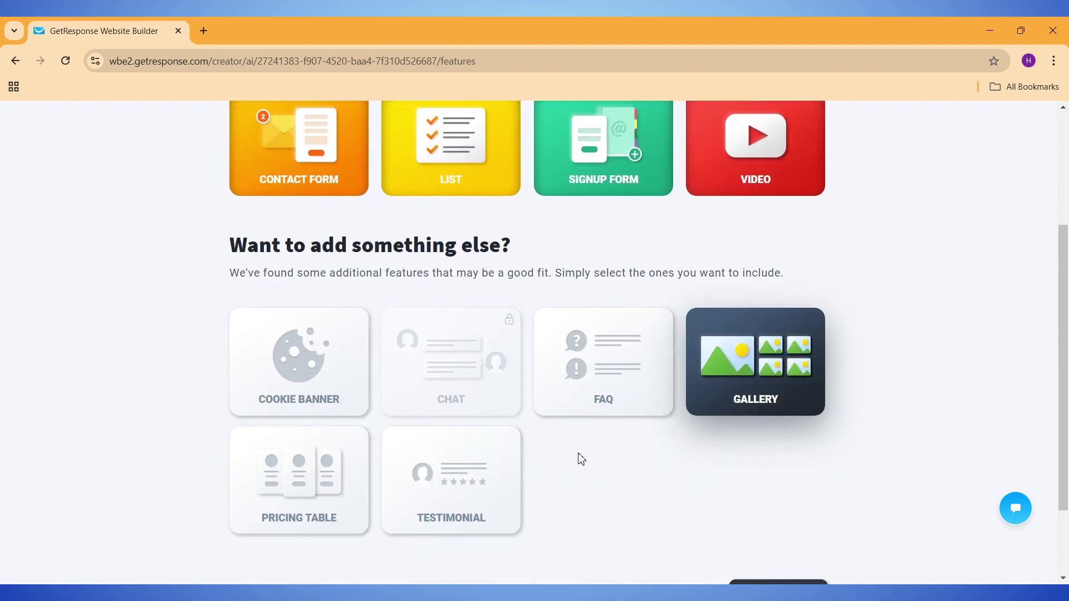
{"action": "left_click", "coordinate": [512, 478]}
{"action": "scroll", "coordinate": [535, 477], "scroll_direction": "down", "scroll_amount": 2}
Step: Pick the yellow Inspire colour theme, cancelling the logo upload without choosing a file
{"action": "left_click", "coordinate": [770, 494]}
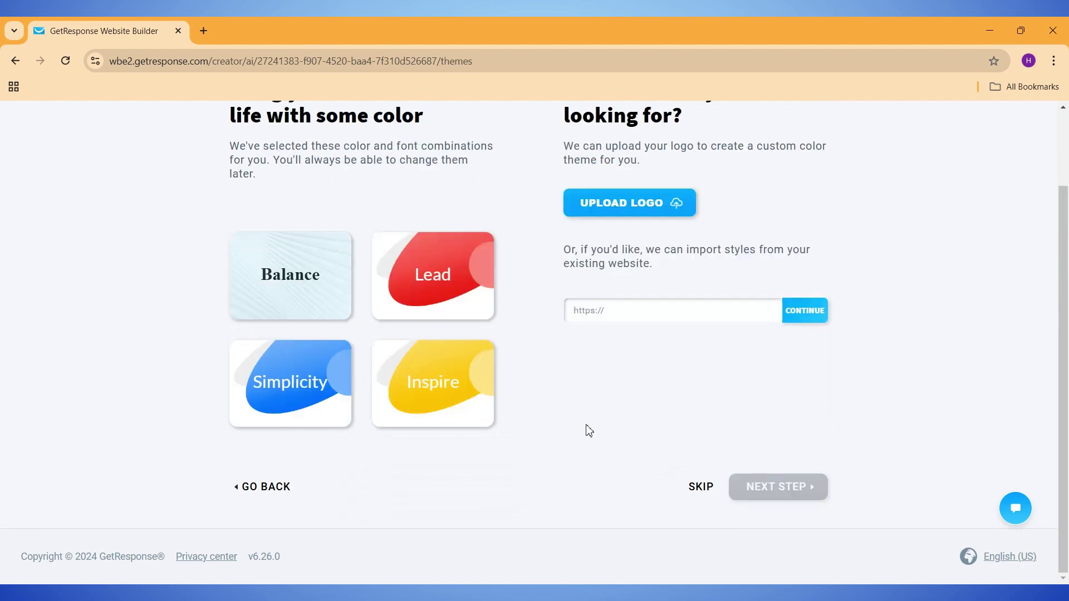
{"action": "scroll", "coordinate": [585, 430], "scroll_direction": "up", "scroll_amount": 1}
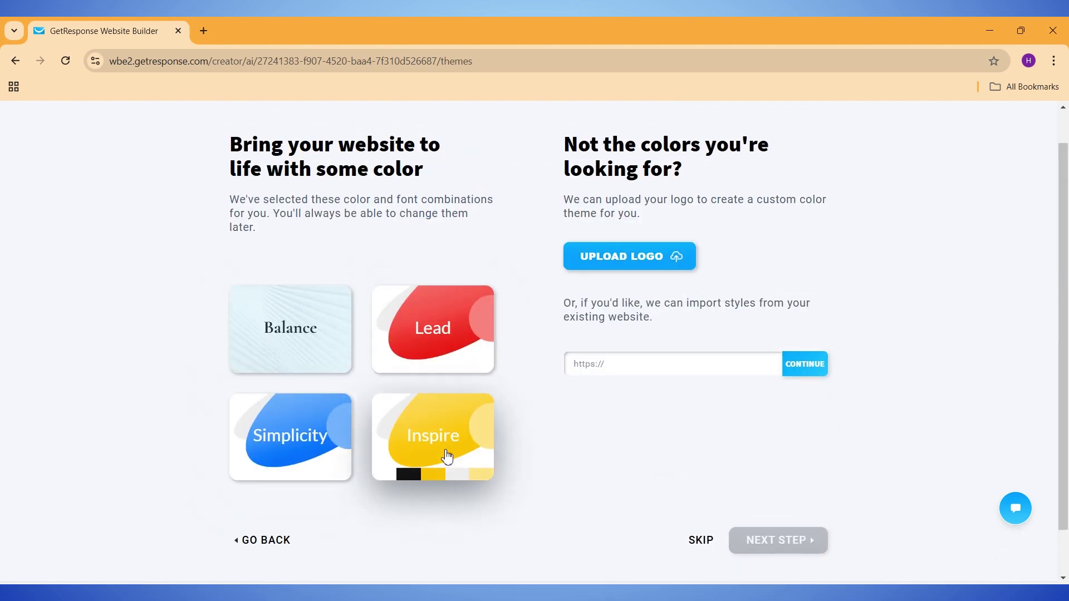
{"action": "left_click", "coordinate": [426, 456]}
{"action": "left_click", "coordinate": [623, 269]}
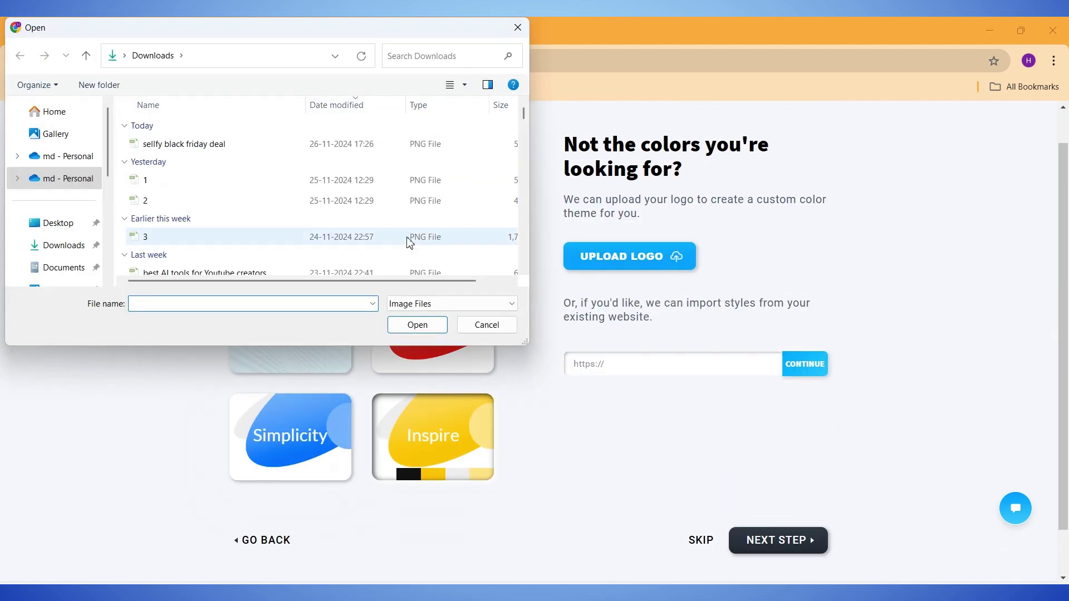
{"action": "left_click", "coordinate": [487, 325]}
{"action": "scroll", "coordinate": [716, 472], "scroll_direction": "down", "scroll_amount": 1}
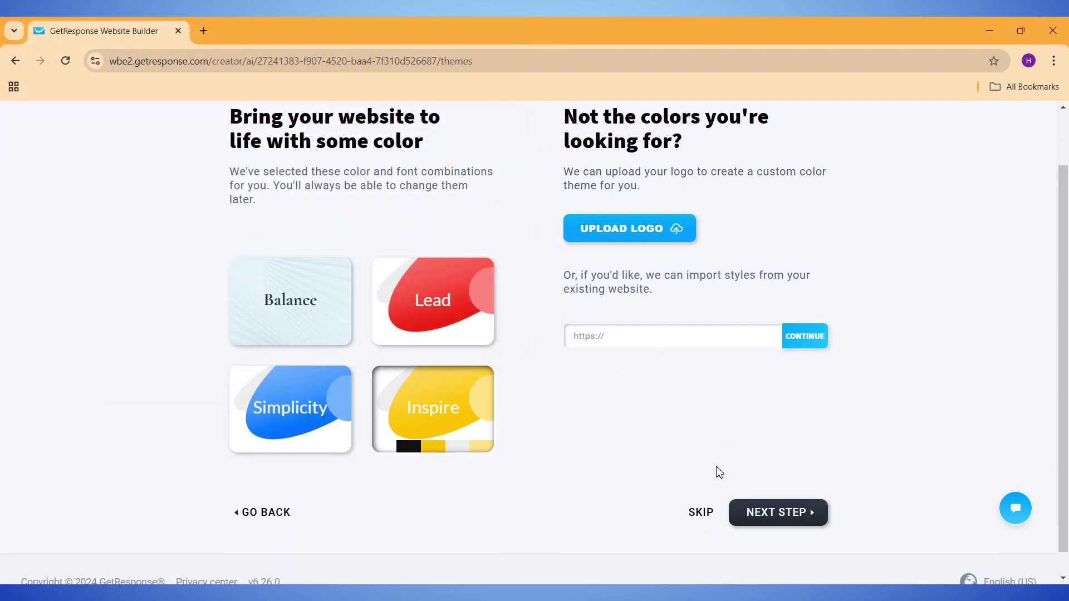
Step: Enter the company name in the company details form and submit it to generate designs
{"action": "left_click", "coordinate": [778, 512]}
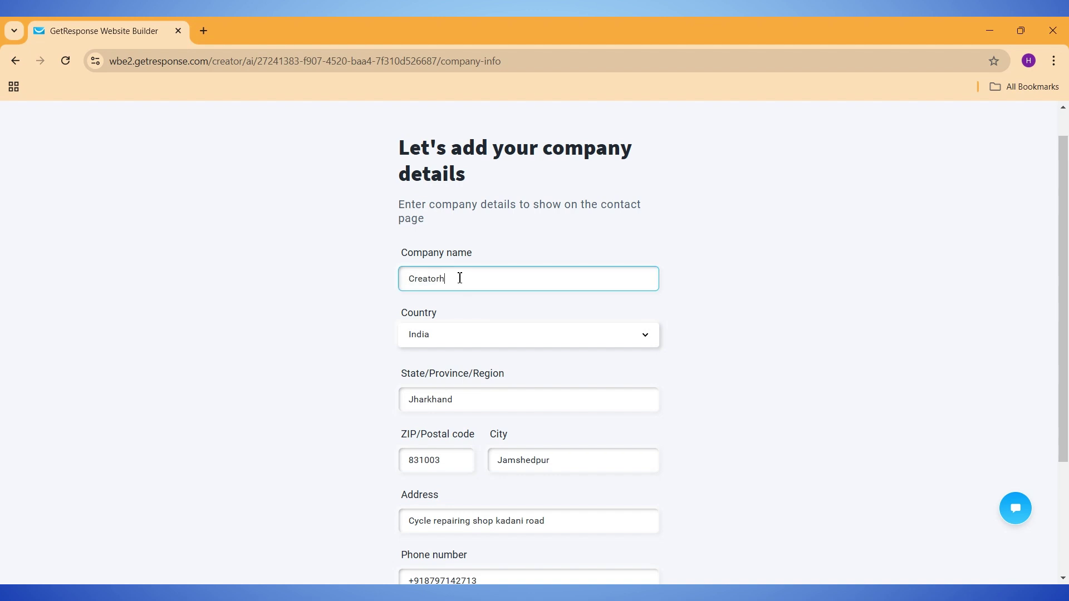
{"action": "key", "text": "Return"}
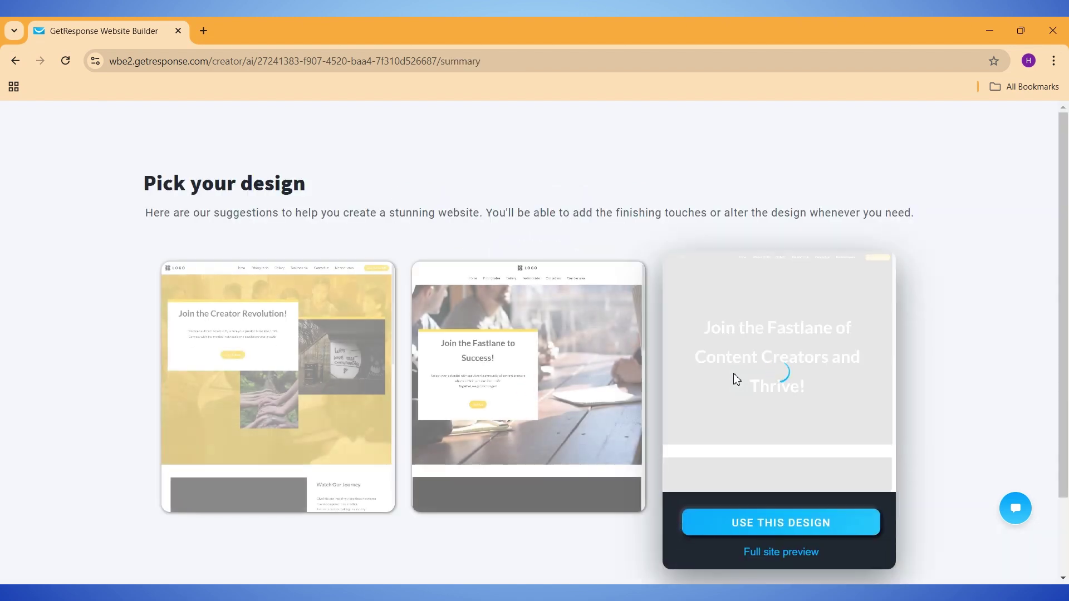
Step: Compare the three suggested designs and use the middle 'Join the Fastlane to Success!' one
{"action": "mouse_move", "coordinate": [531, 393]}
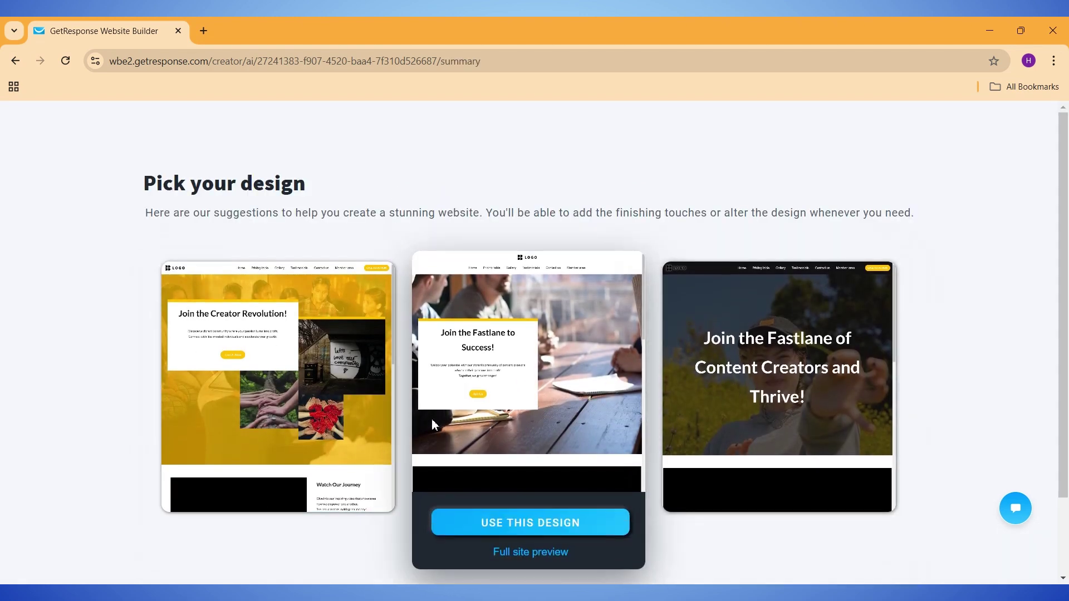
{"action": "scroll", "coordinate": [500, 396], "scroll_direction": "down", "scroll_amount": 10}
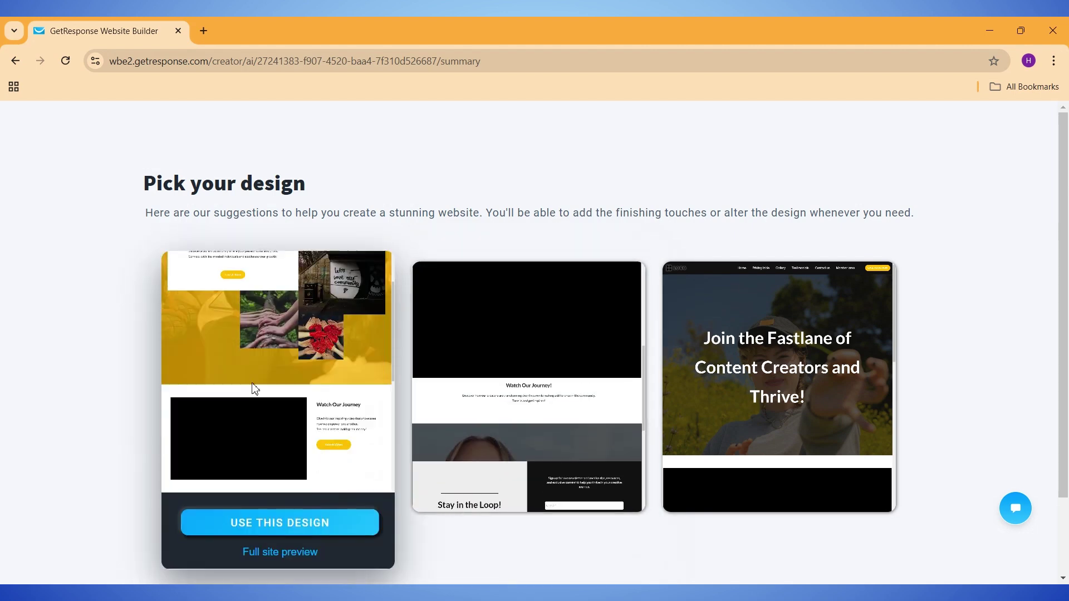
{"action": "scroll", "coordinate": [253, 384], "scroll_direction": "down", "scroll_amount": 3}
{"action": "mouse_move", "coordinate": [840, 268]}
{"action": "scroll", "coordinate": [838, 272], "scroll_direction": "up", "scroll_amount": 10}
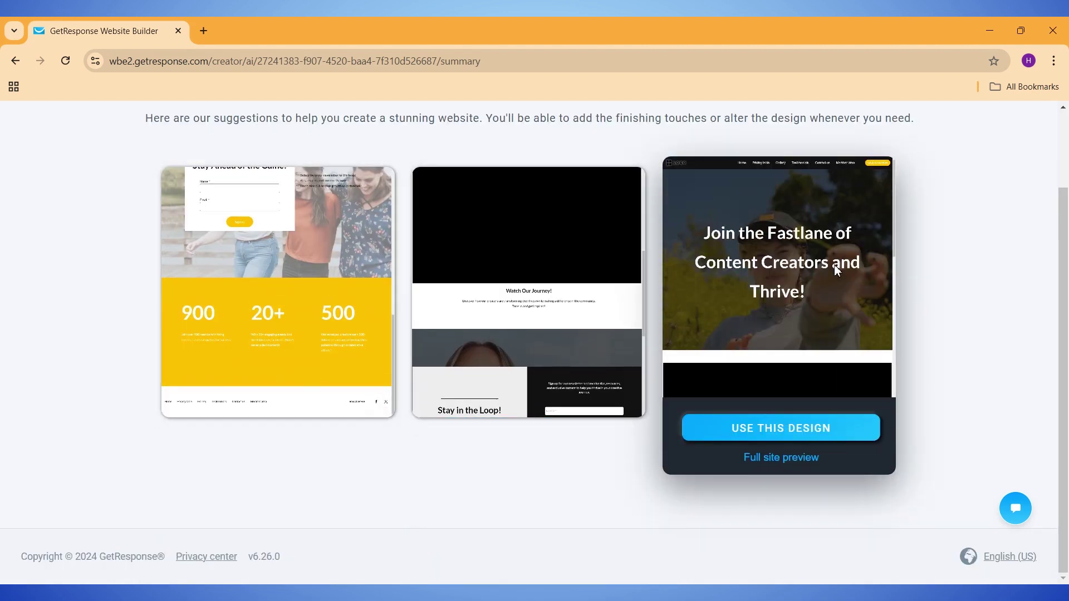
{"action": "left_click", "coordinate": [509, 529]}
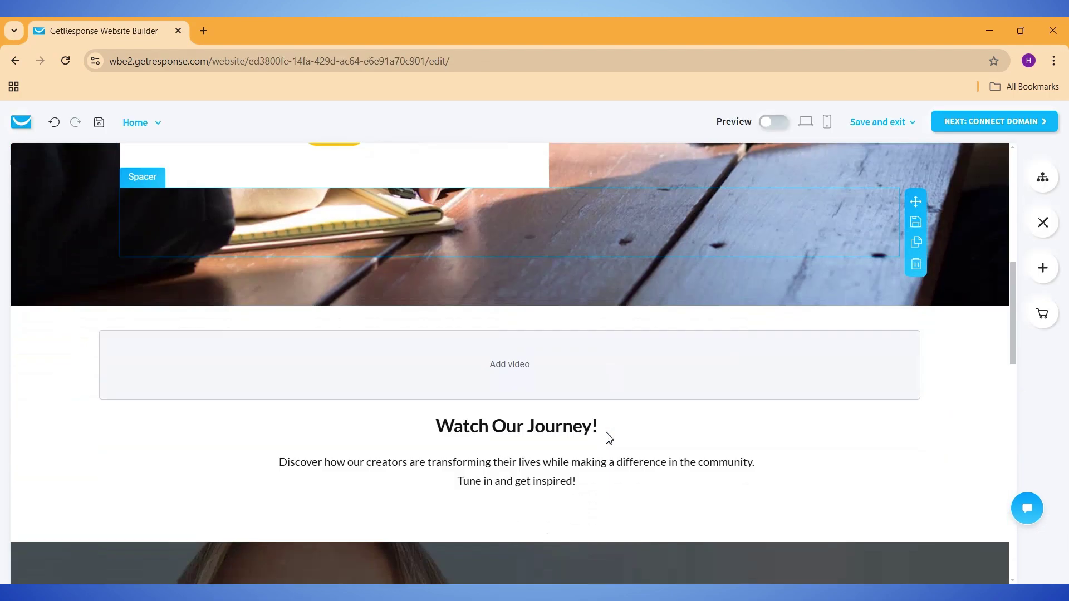
Step: Change the 'Watch Our Journey!' heading to 'Lets GROW Together'
{"action": "scroll", "coordinate": [606, 437], "scroll_direction": "down", "scroll_amount": 3}
{"action": "left_click", "coordinate": [540, 286]}
{"action": "type", "text": "Lets go"}
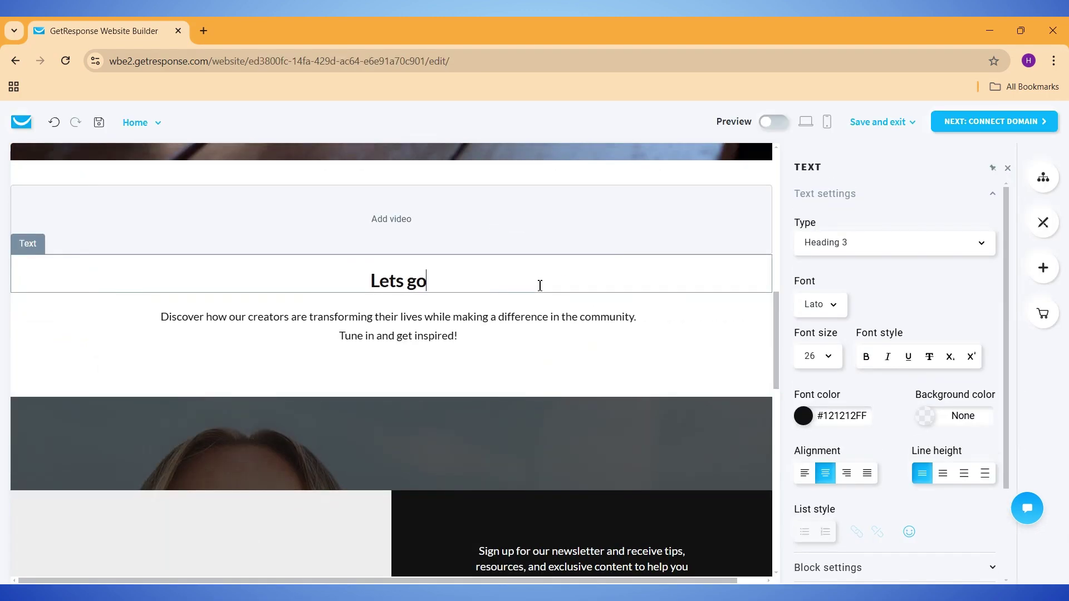
{"action": "type", "text": "W Together"}
{"action": "scroll", "coordinate": [492, 279], "scroll_direction": "down", "scroll_amount": 10}
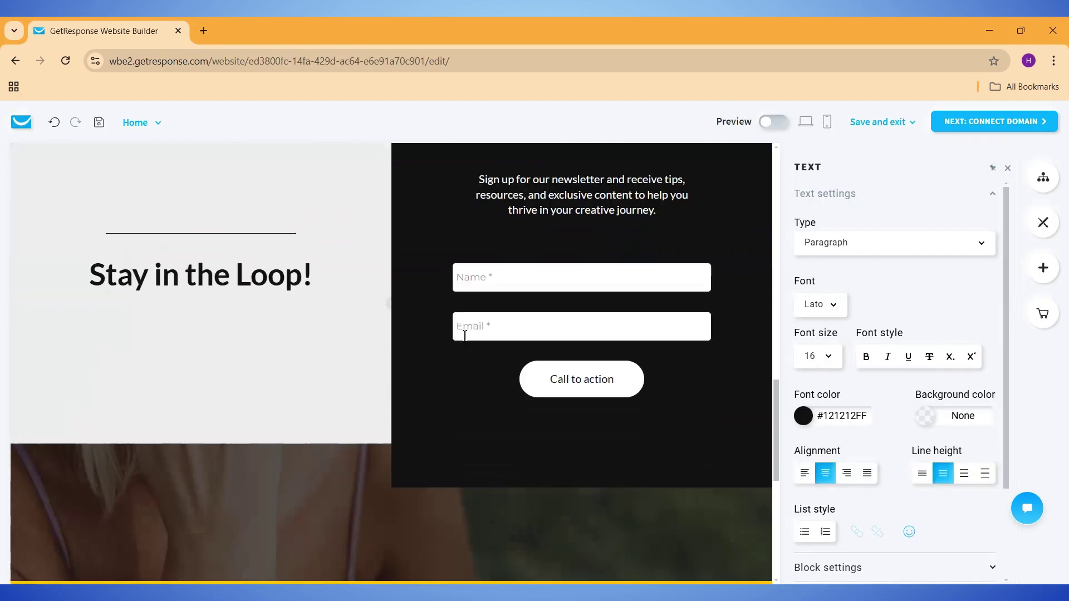
{"action": "triple_click", "coordinate": [641, 375]}
{"action": "scroll", "coordinate": [520, 436], "scroll_direction": "up", "scroll_amount": 15}
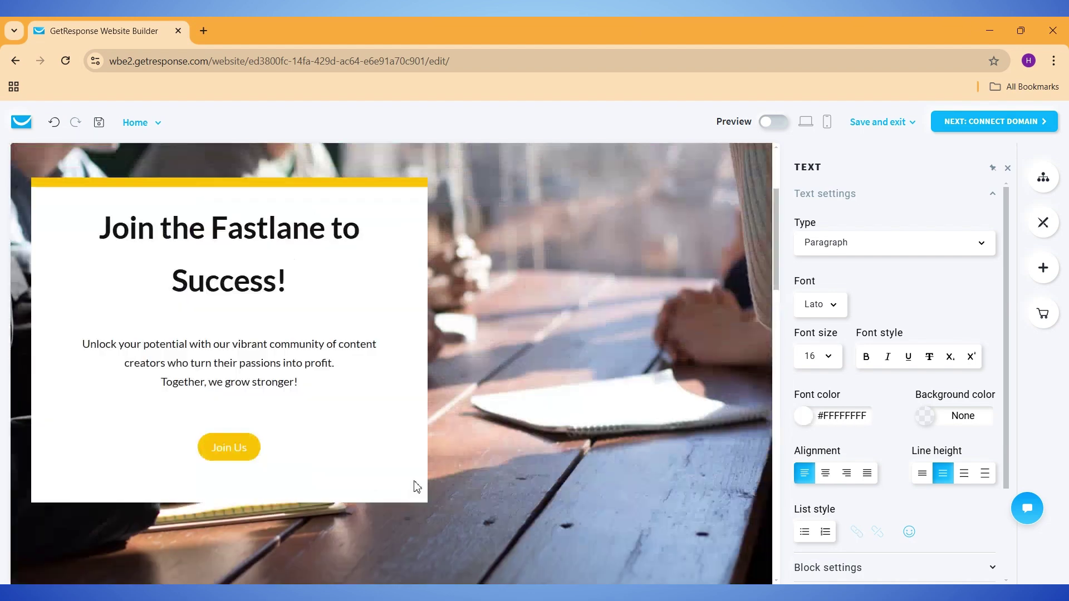
{"action": "left_click", "coordinate": [847, 245]}
{"action": "scroll", "coordinate": [866, 372], "scroll_direction": "down", "scroll_amount": 2}
Step: Preview the Gallery, Testimonials and Login pages, then save the website
{"action": "left_click", "coordinate": [773, 122]}
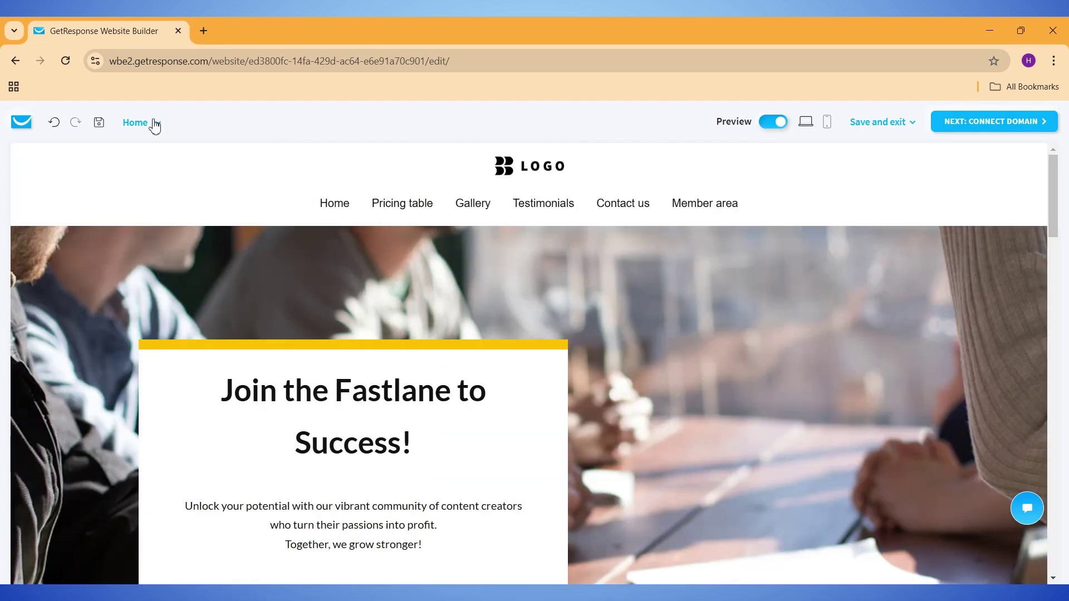
{"action": "left_click", "coordinate": [150, 122]}
{"action": "left_click", "coordinate": [160, 195]}
{"action": "scroll", "coordinate": [342, 278], "scroll_direction": "down", "scroll_amount": 10}
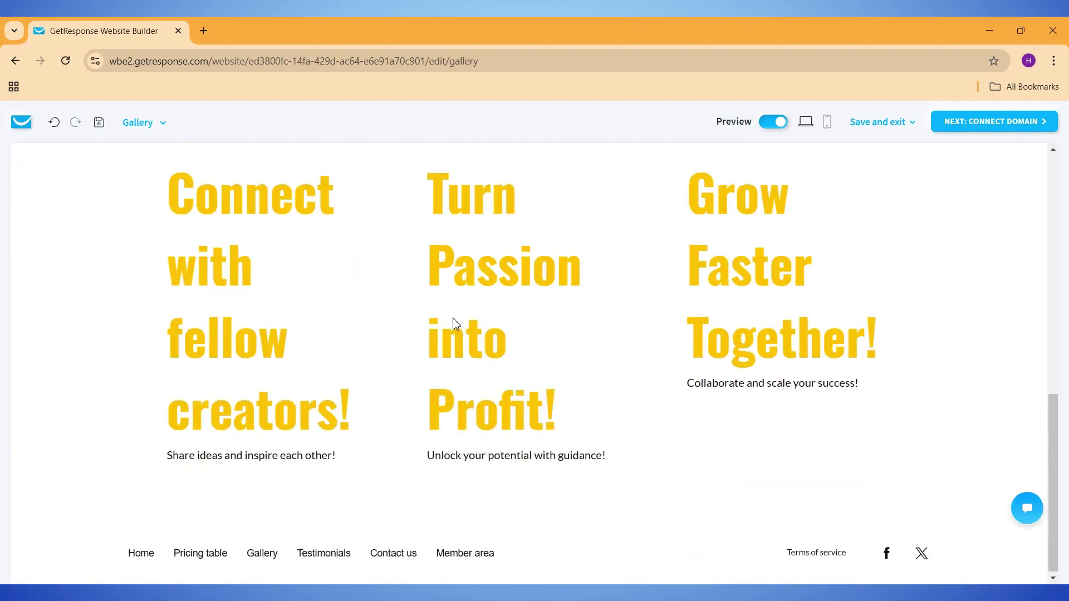
{"action": "left_click", "coordinate": [149, 133]}
{"action": "left_click", "coordinate": [131, 211]}
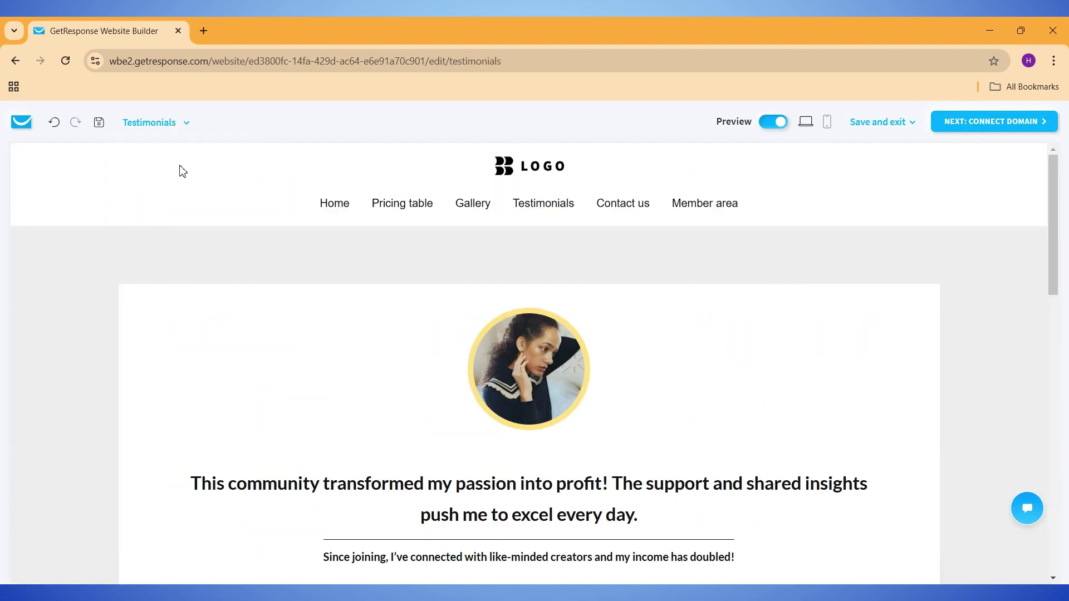
{"action": "scroll", "coordinate": [342, 291], "scroll_direction": "down", "scroll_amount": 10}
{"action": "left_click", "coordinate": [465, 551]}
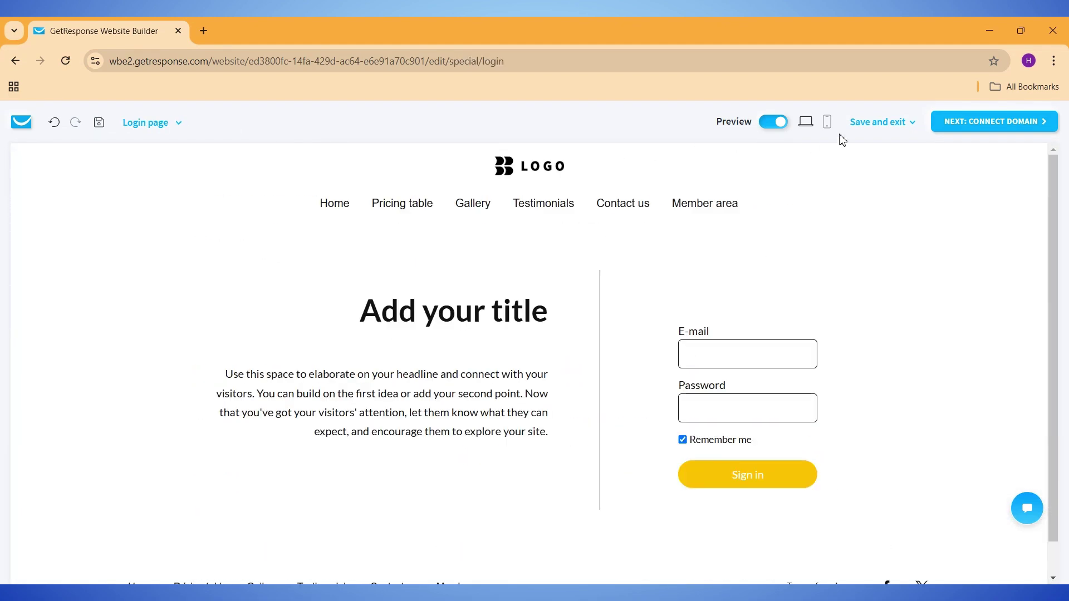
{"action": "left_click", "coordinate": [868, 122]}
{"action": "left_click", "coordinate": [877, 152]}
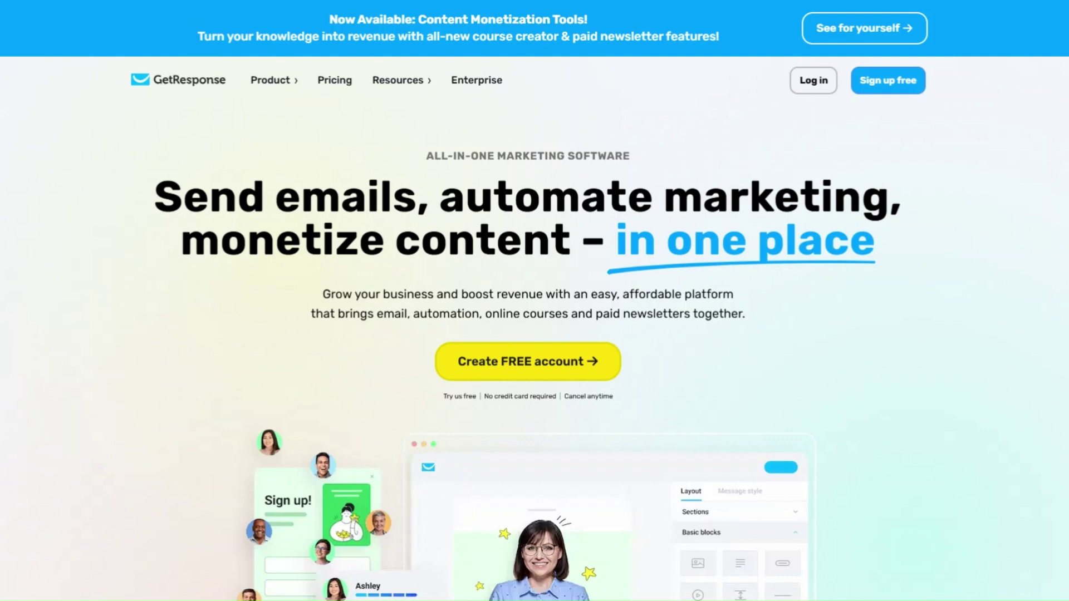
Step: Scroll the GetResponse homepage and bring up the Product menu in the top navigation
{"action": "scroll", "coordinate": [534, 301], "scroll_direction": "down", "scroll_amount": 1}
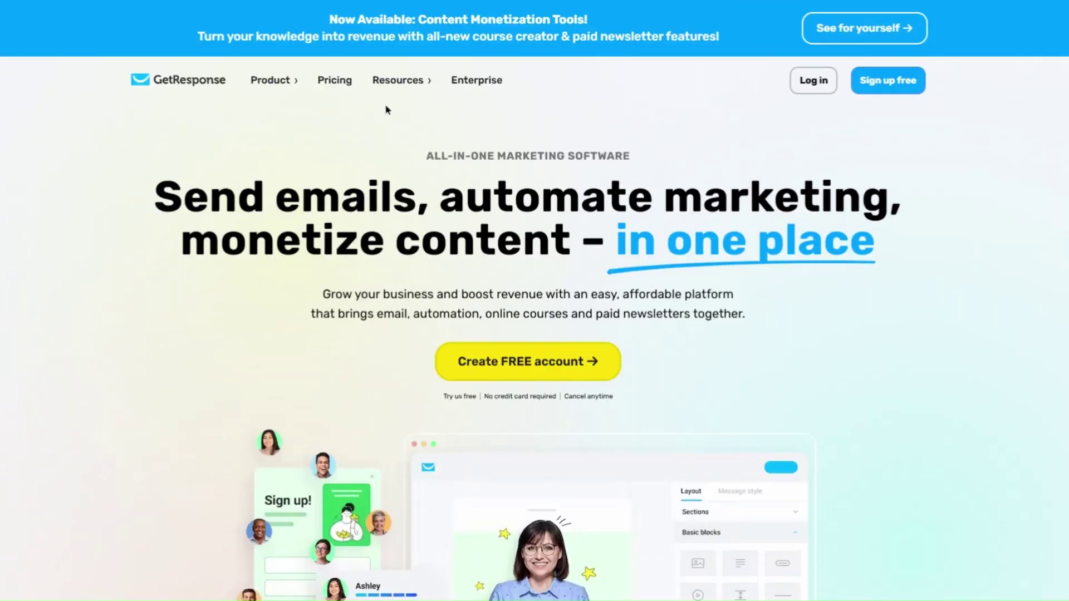
{"action": "mouse_move", "coordinate": [270, 81]}
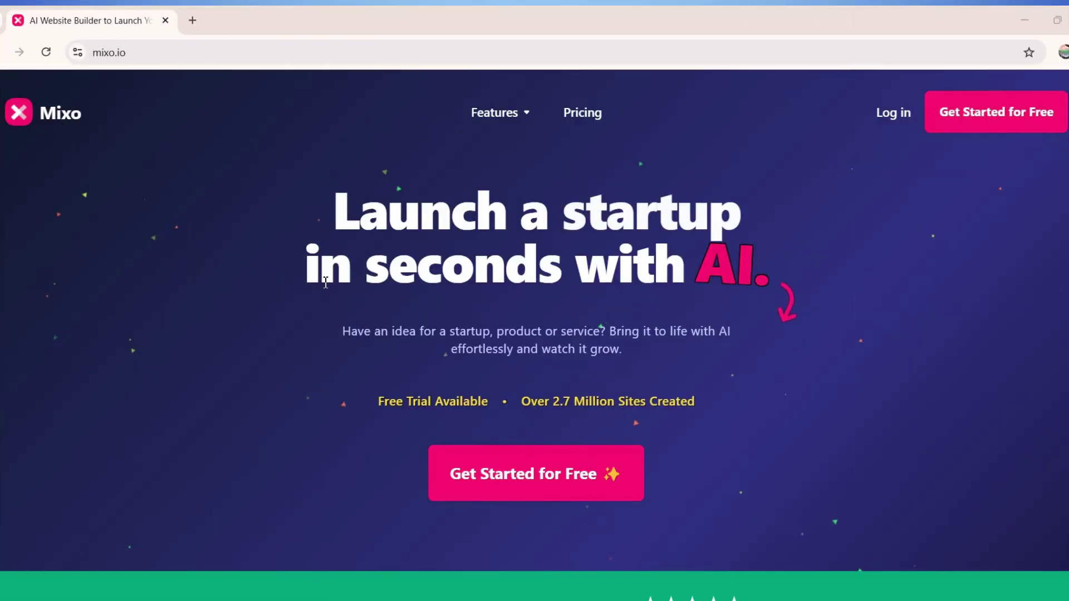
Step: Highlight Mixo's 'Launch a startup in seconds with AI' headline and scroll down the page
{"action": "left_click_drag", "start_coordinate": [305, 221], "coordinate": [769, 279]}
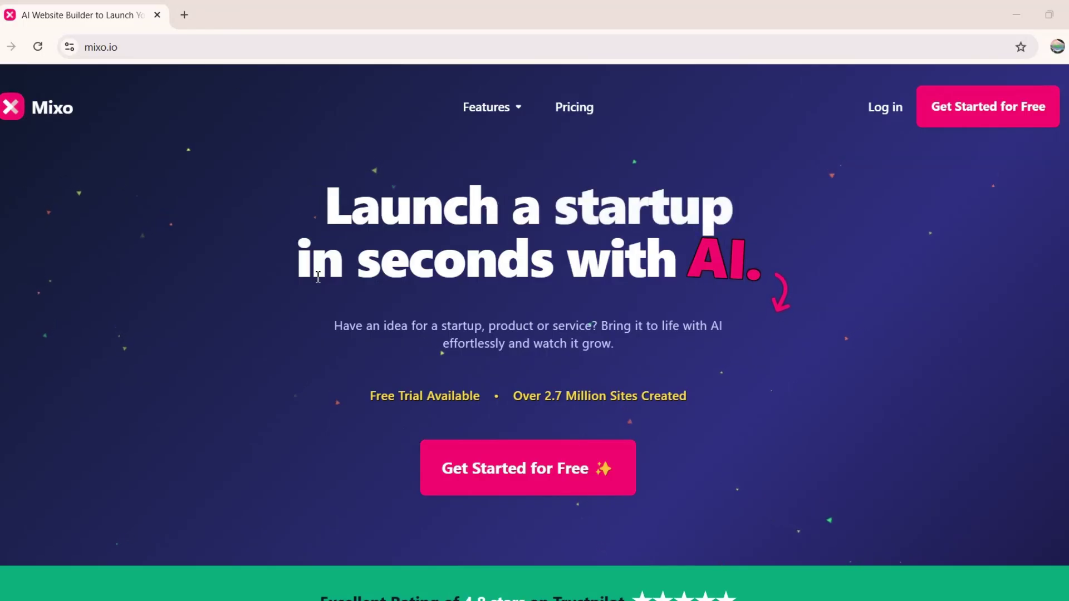
{"action": "left_click_drag", "start_coordinate": [298, 222], "coordinate": [818, 272]}
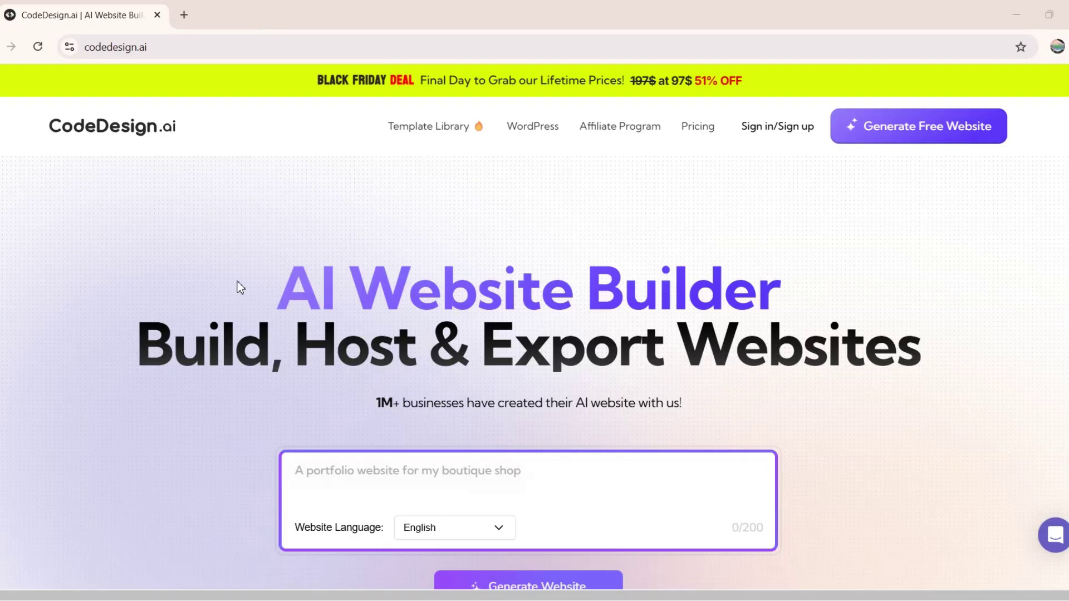
{"action": "scroll", "coordinate": [241, 288], "scroll_direction": "down", "scroll_amount": 1}
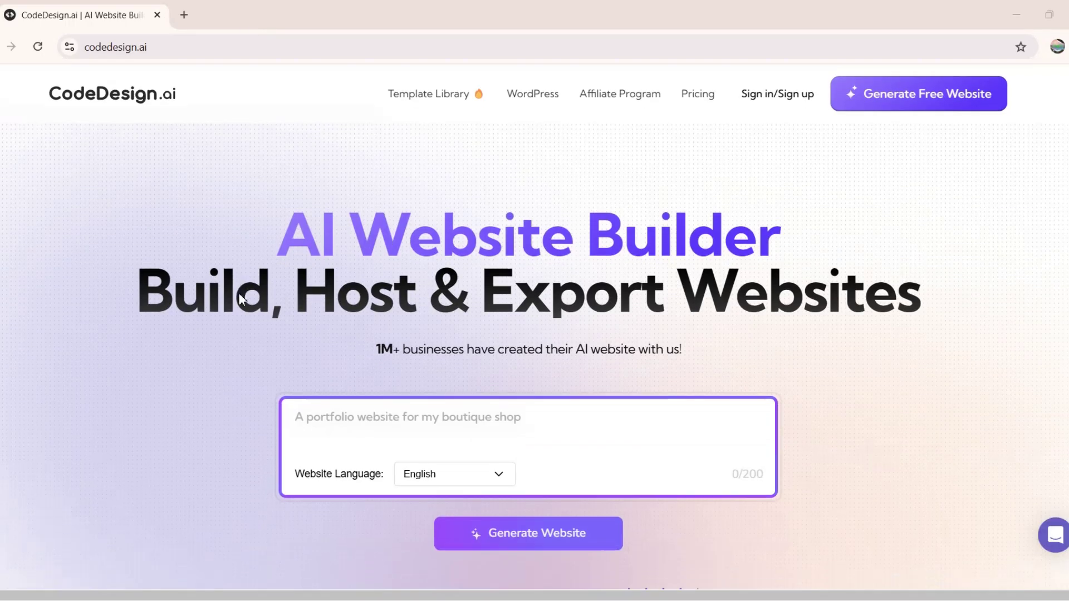